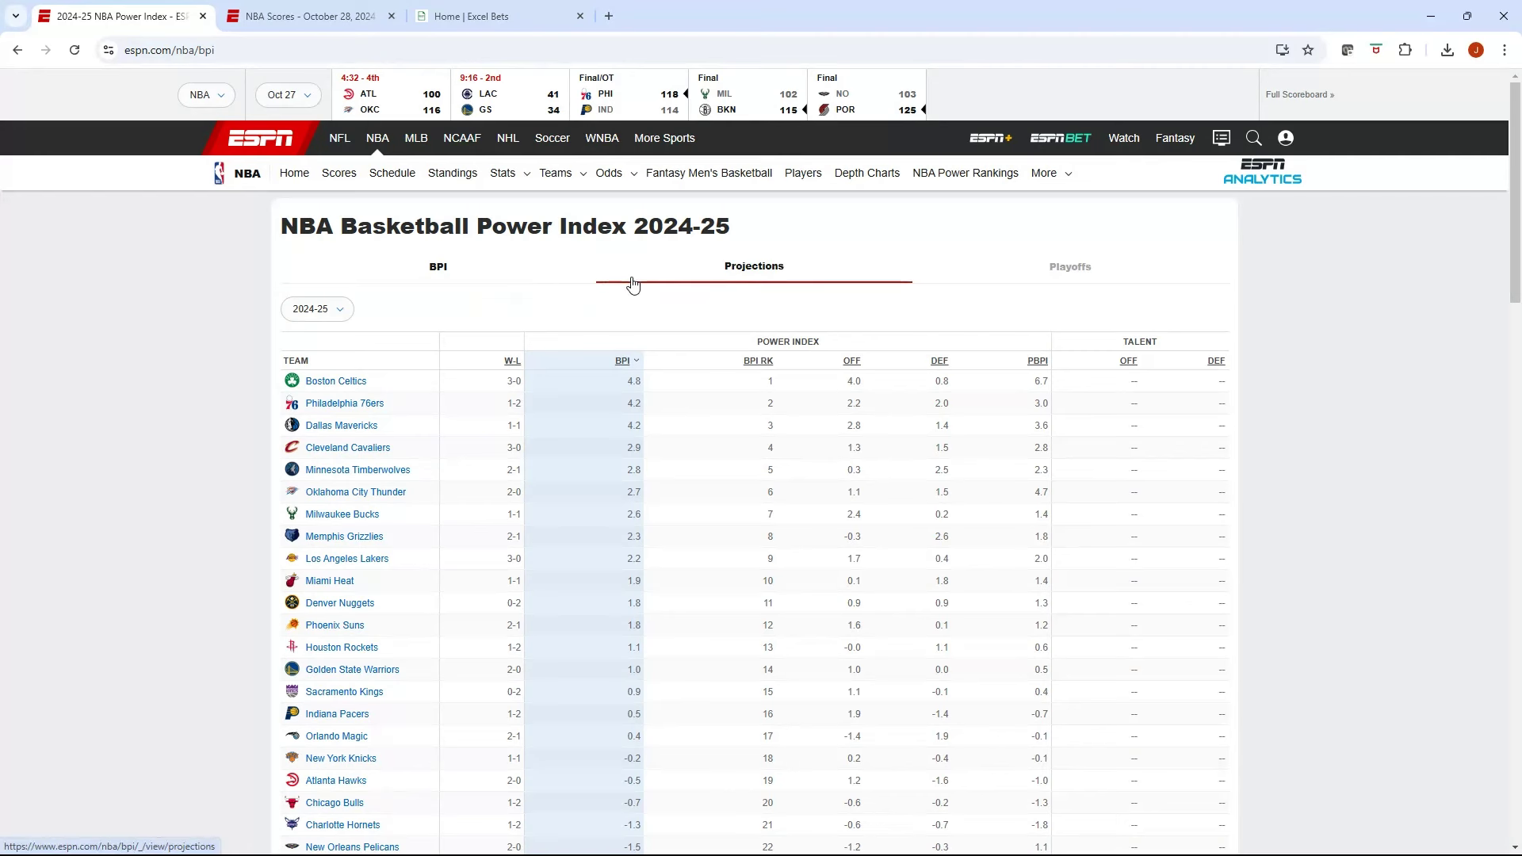
# - Bring the BPI calculator workbook to the front and maximize its window
pyautogui.scroll(-1, 630, 289)
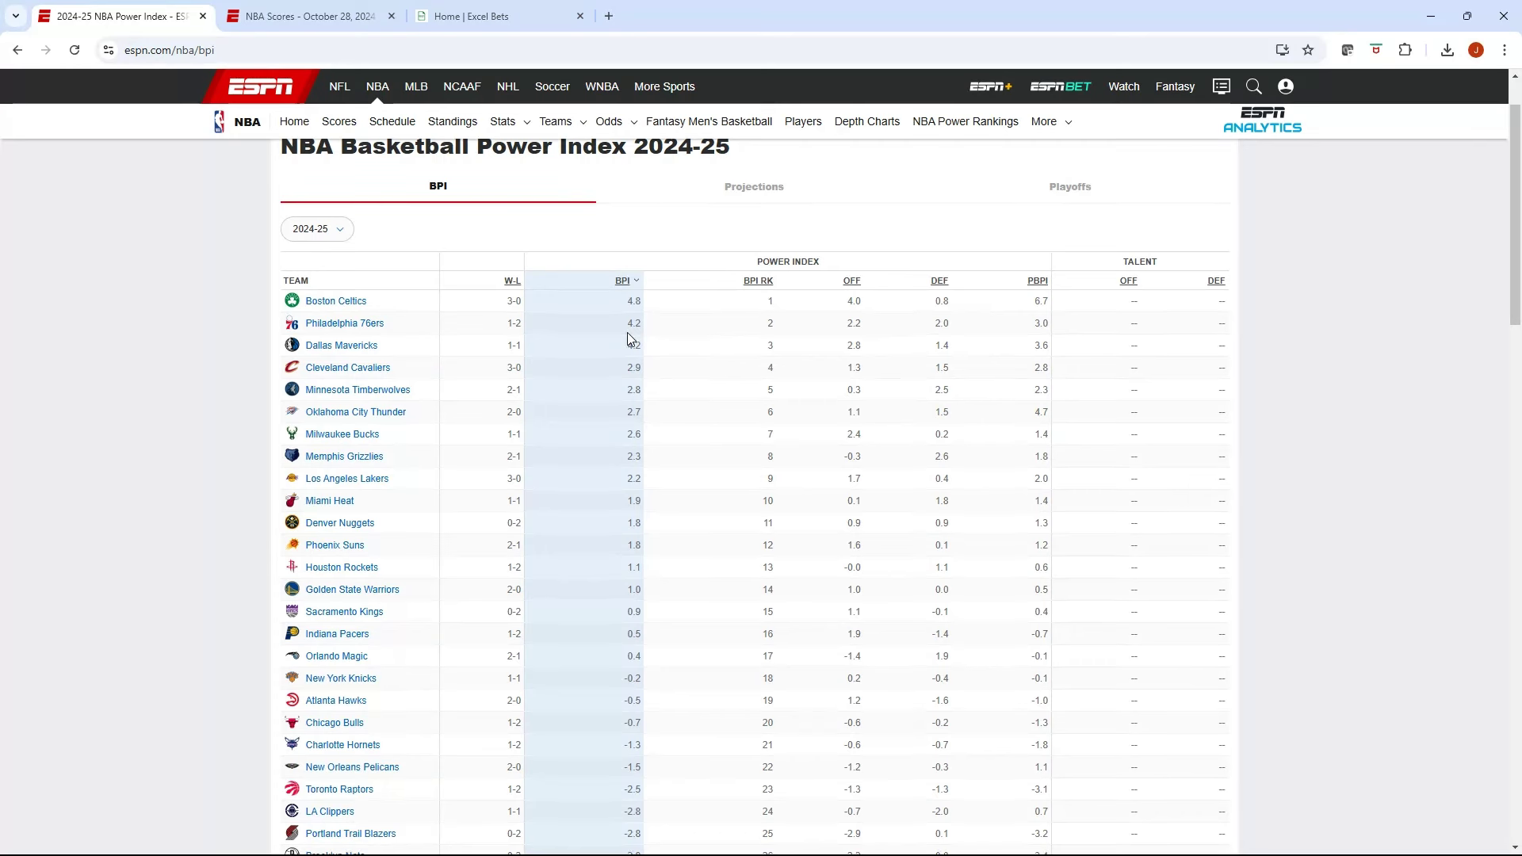
pyautogui.scroll(-5, 645, 326)
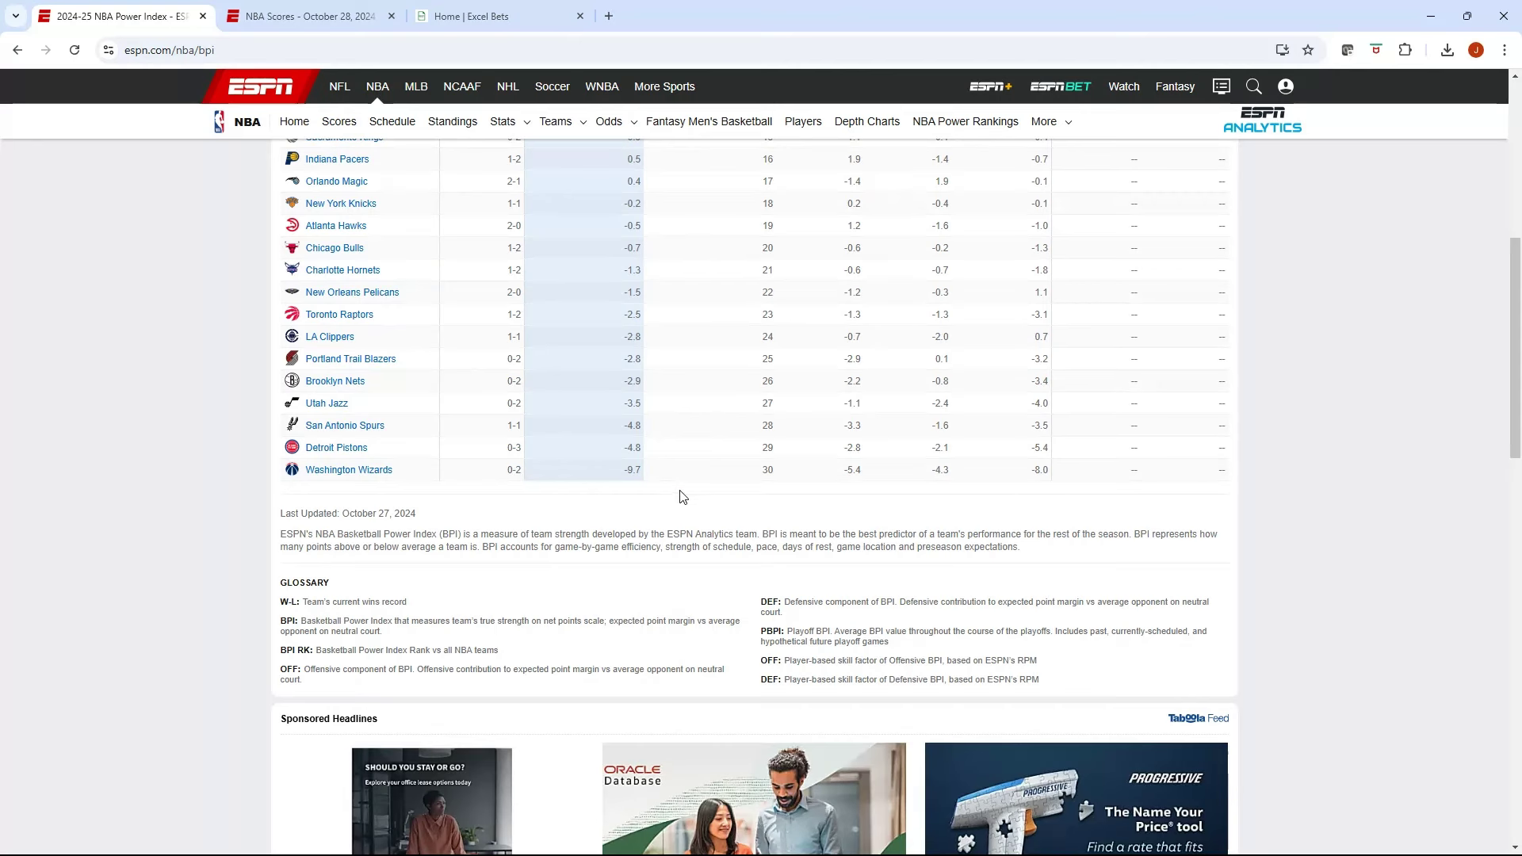
pyautogui.scroll(1, 683, 494)
pyautogui.scroll(6, 683, 493)
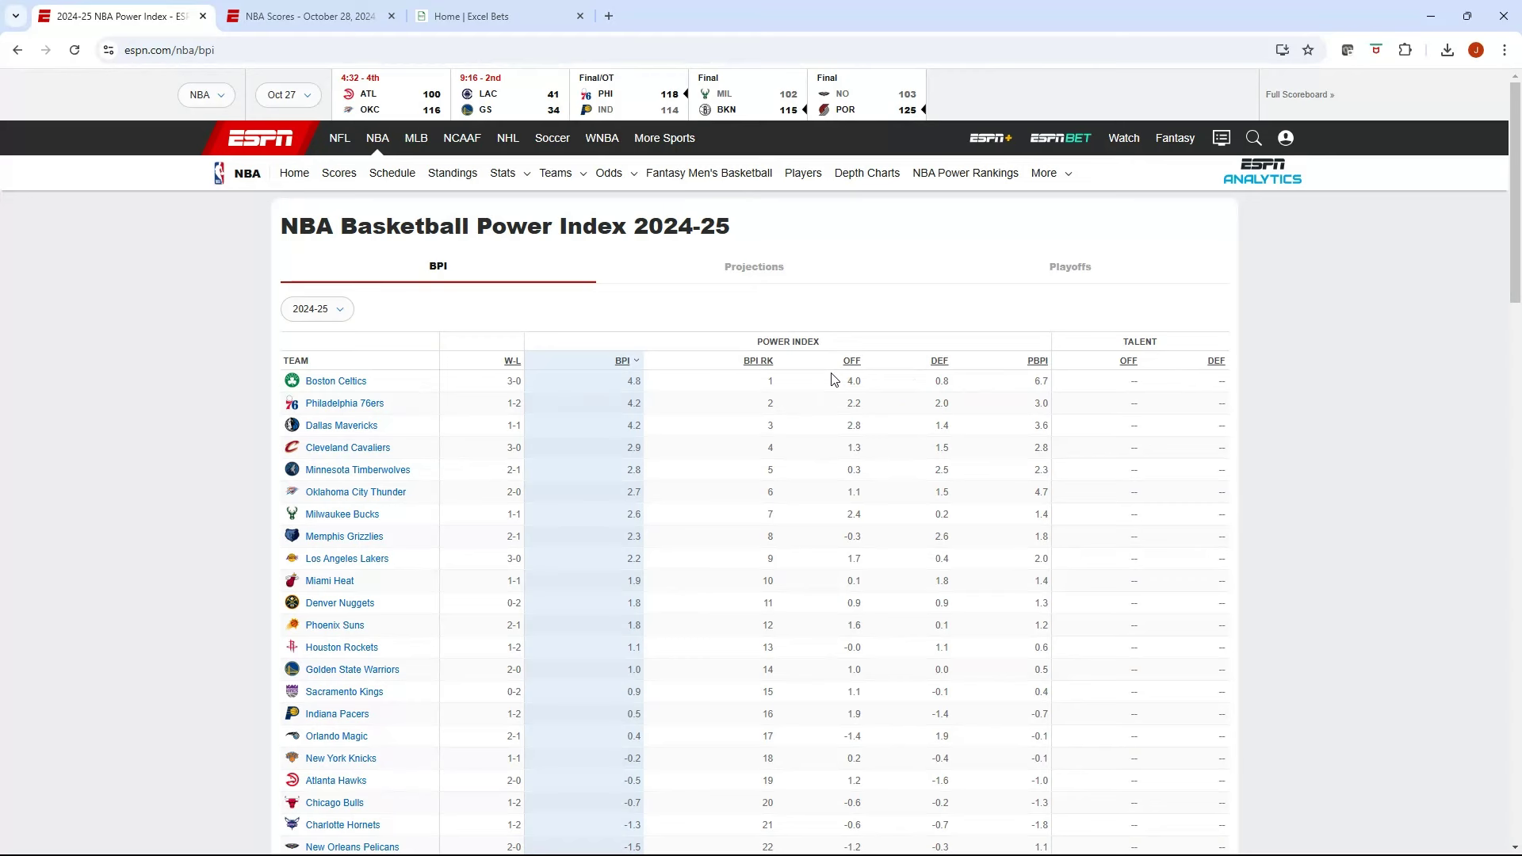
pyautogui.scroll(-1, 801, 453)
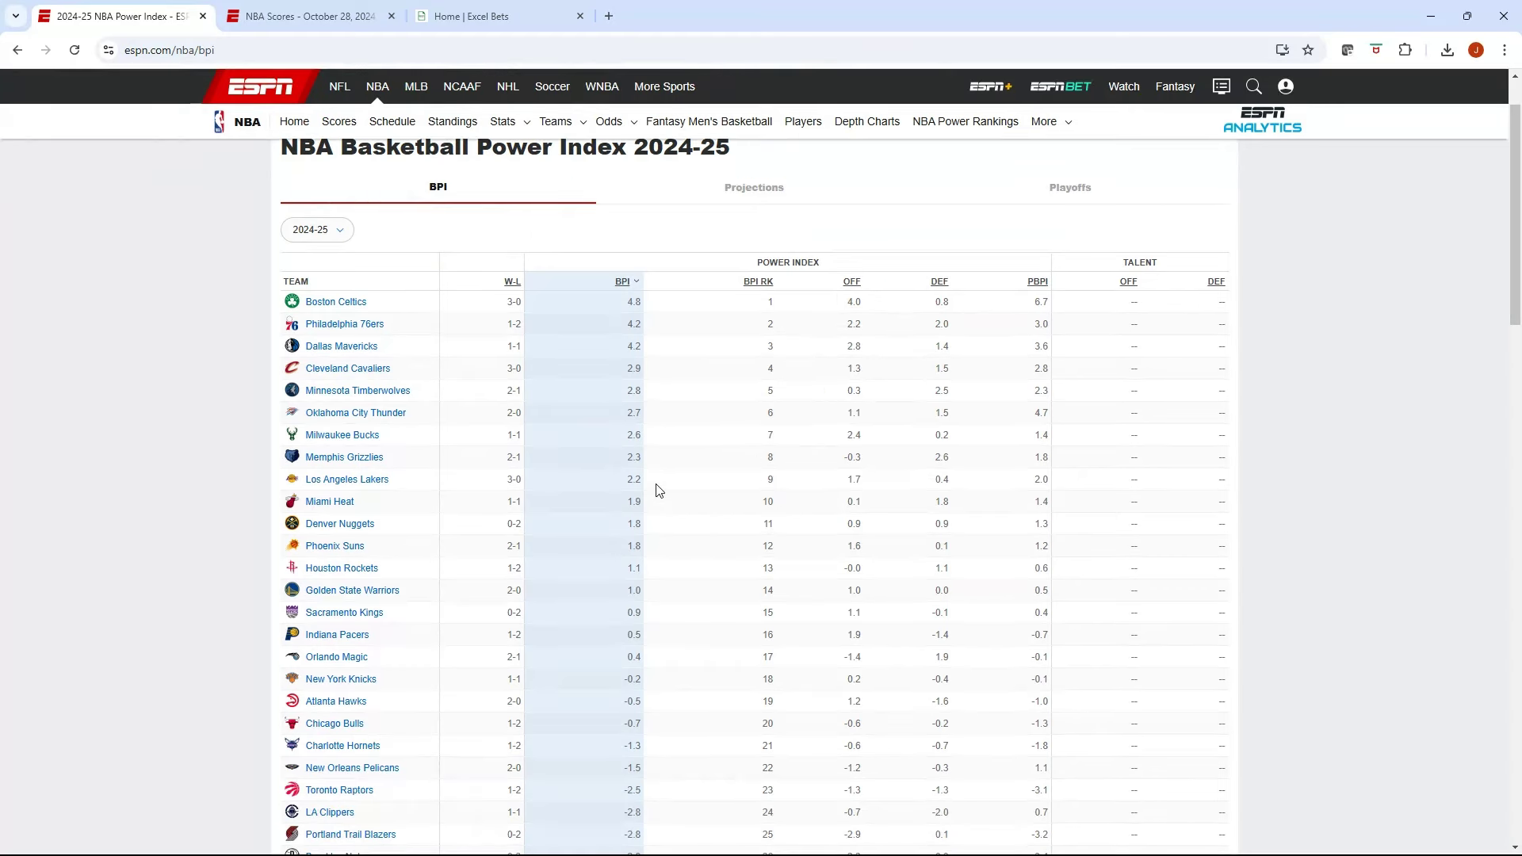
pyautogui.hotkey('alt', 'Tab')
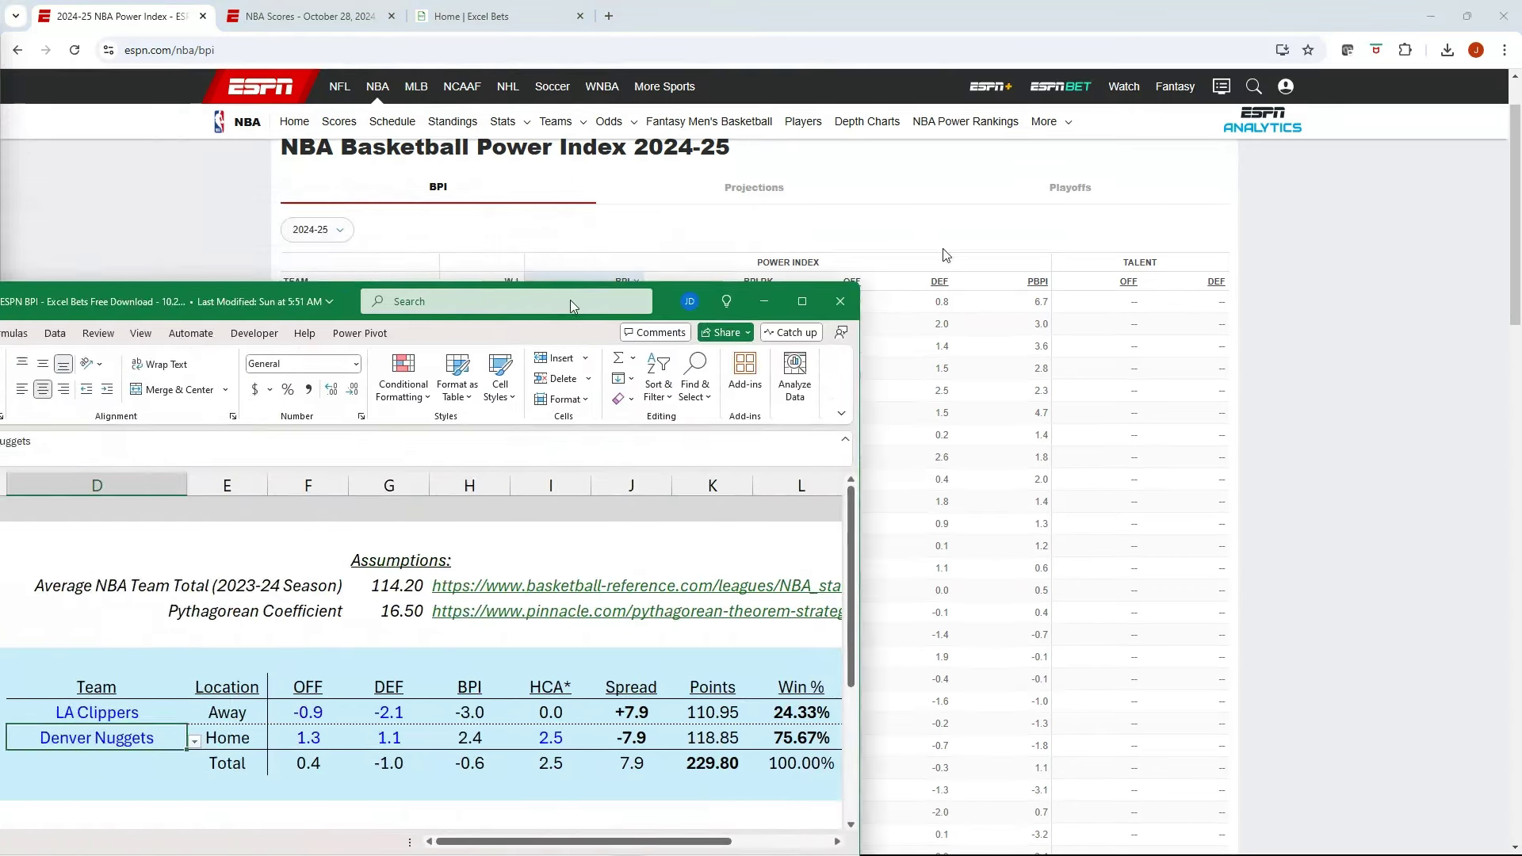
pyautogui.click(1184, 227)
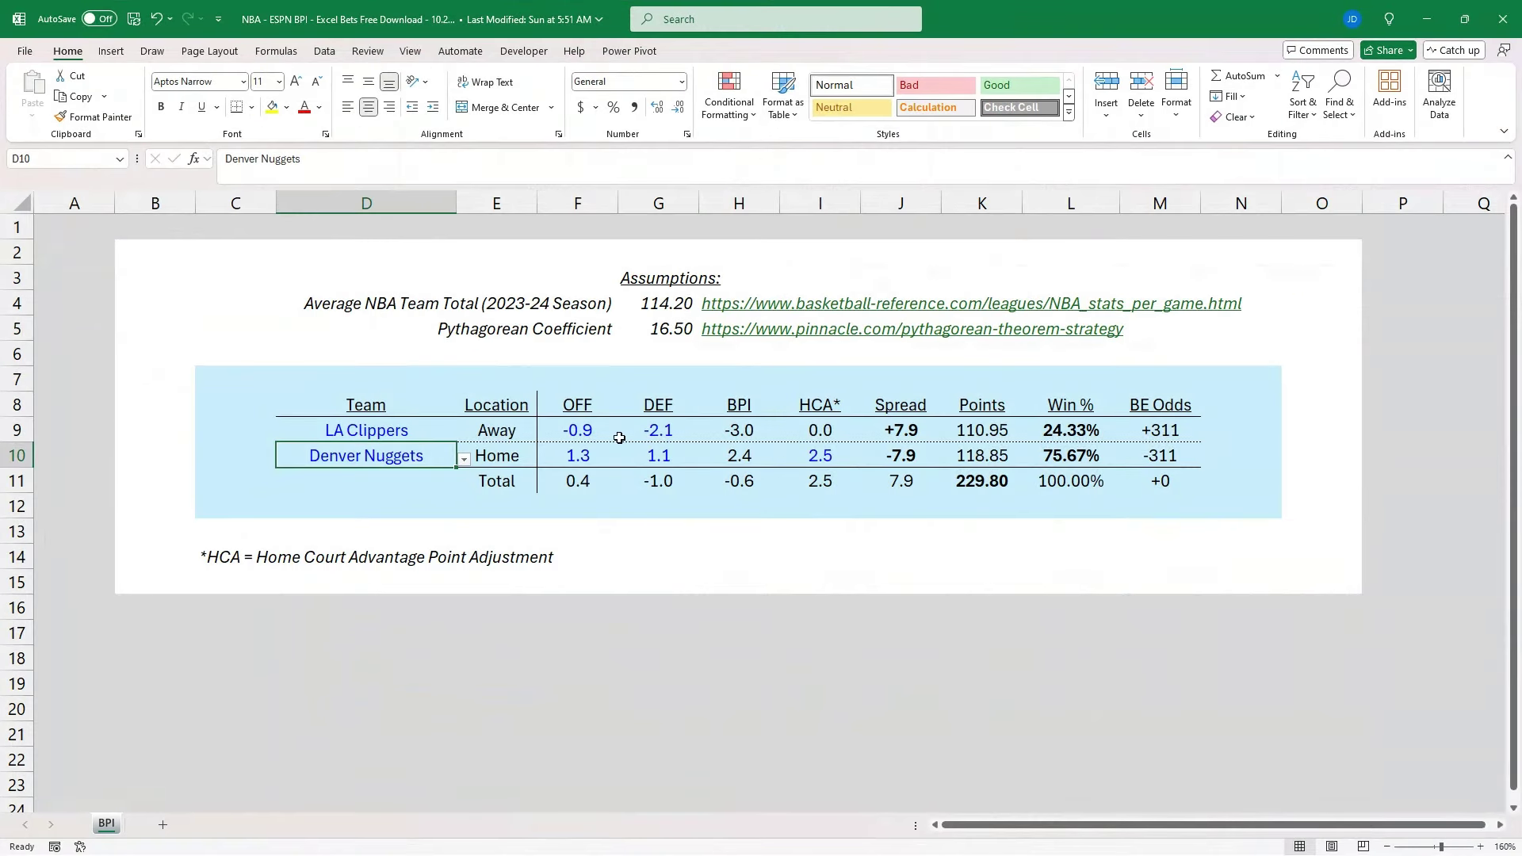
# - Choose Cleveland Cavaliers as the away team in D9 and review both teams' ratings and BPI
pyautogui.click(437, 431)
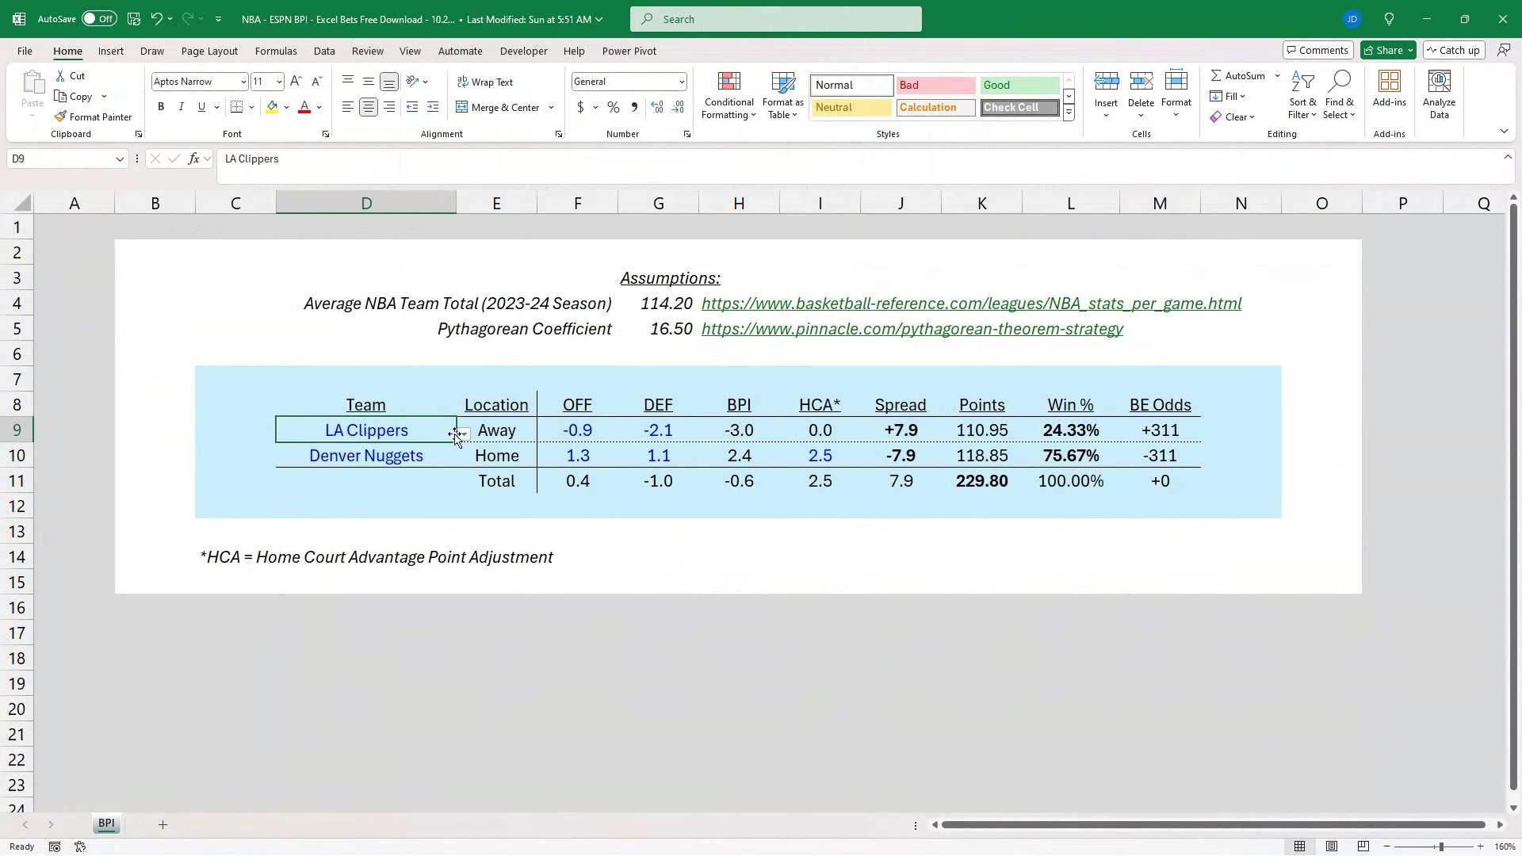
pyautogui.click(464, 434)
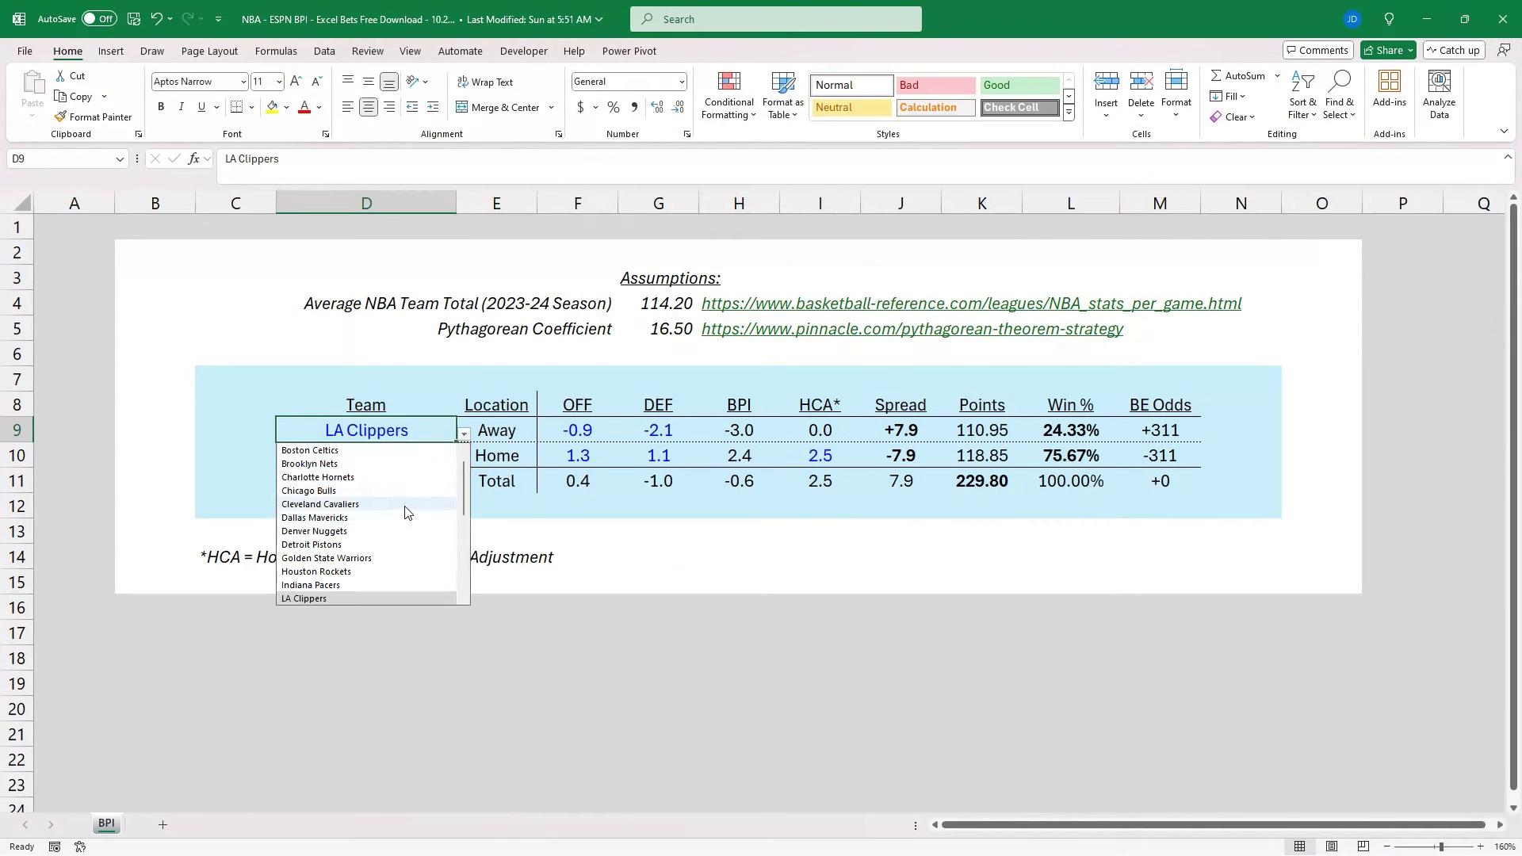
pyautogui.click(406, 504)
pyautogui.click(571, 433)
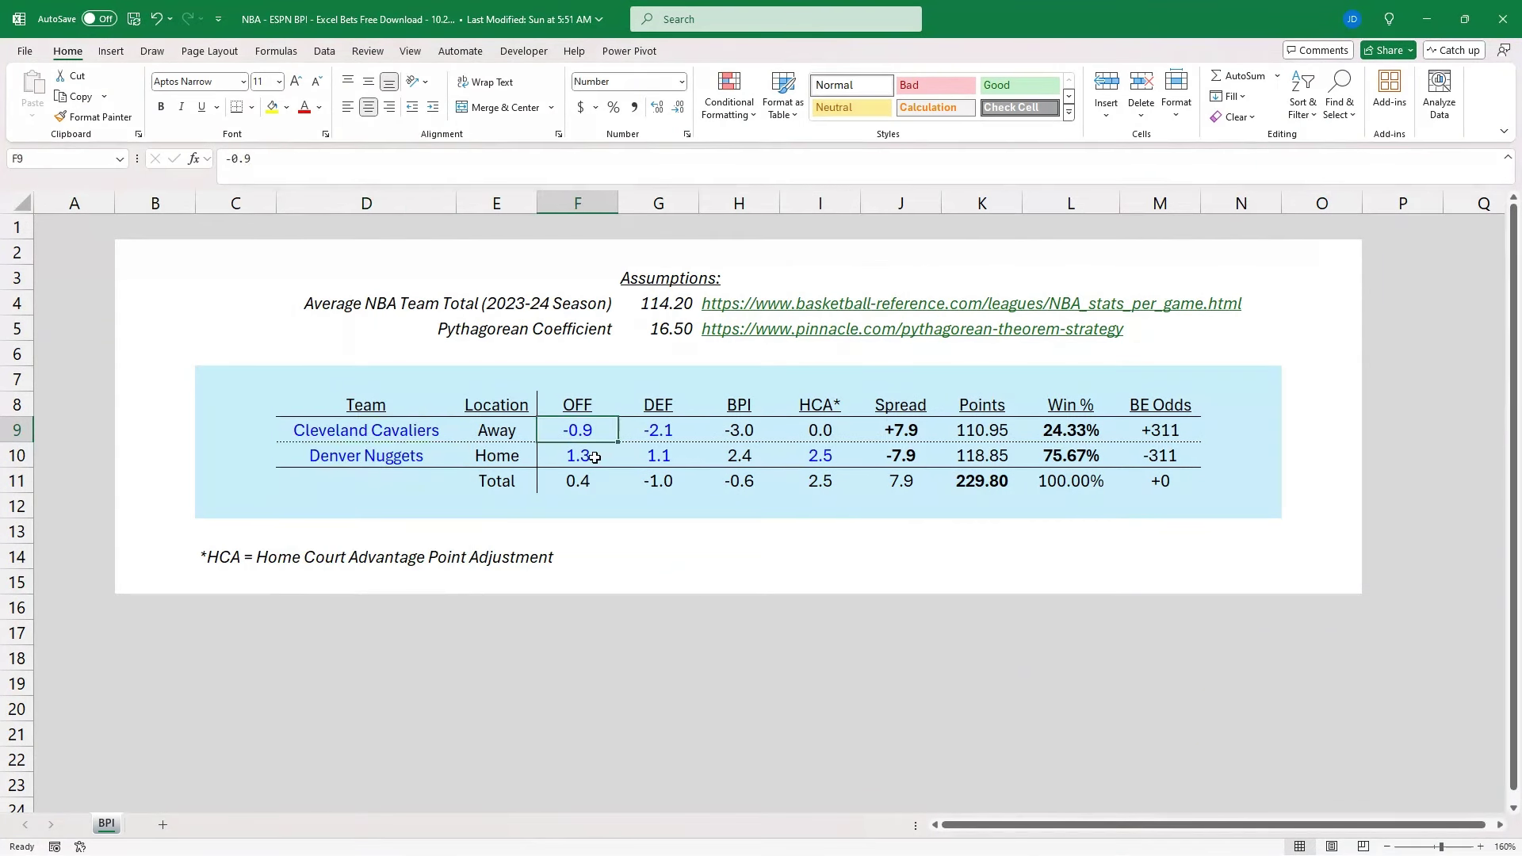
pyautogui.click(599, 459)
pyautogui.click(637, 432)
pyautogui.click(688, 462)
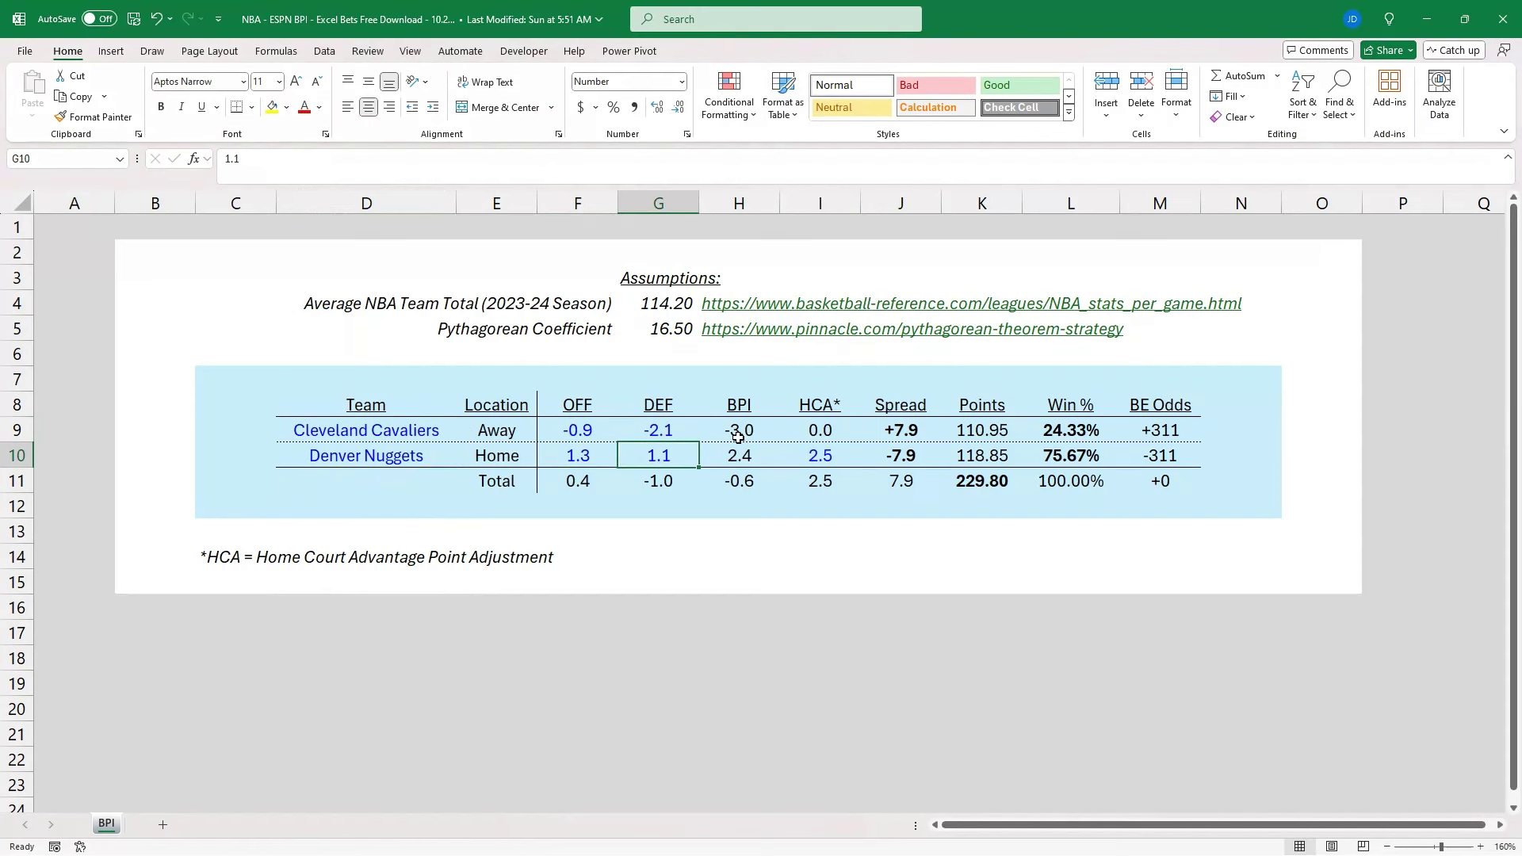
pyautogui.click(738, 437)
pyautogui.click(747, 459)
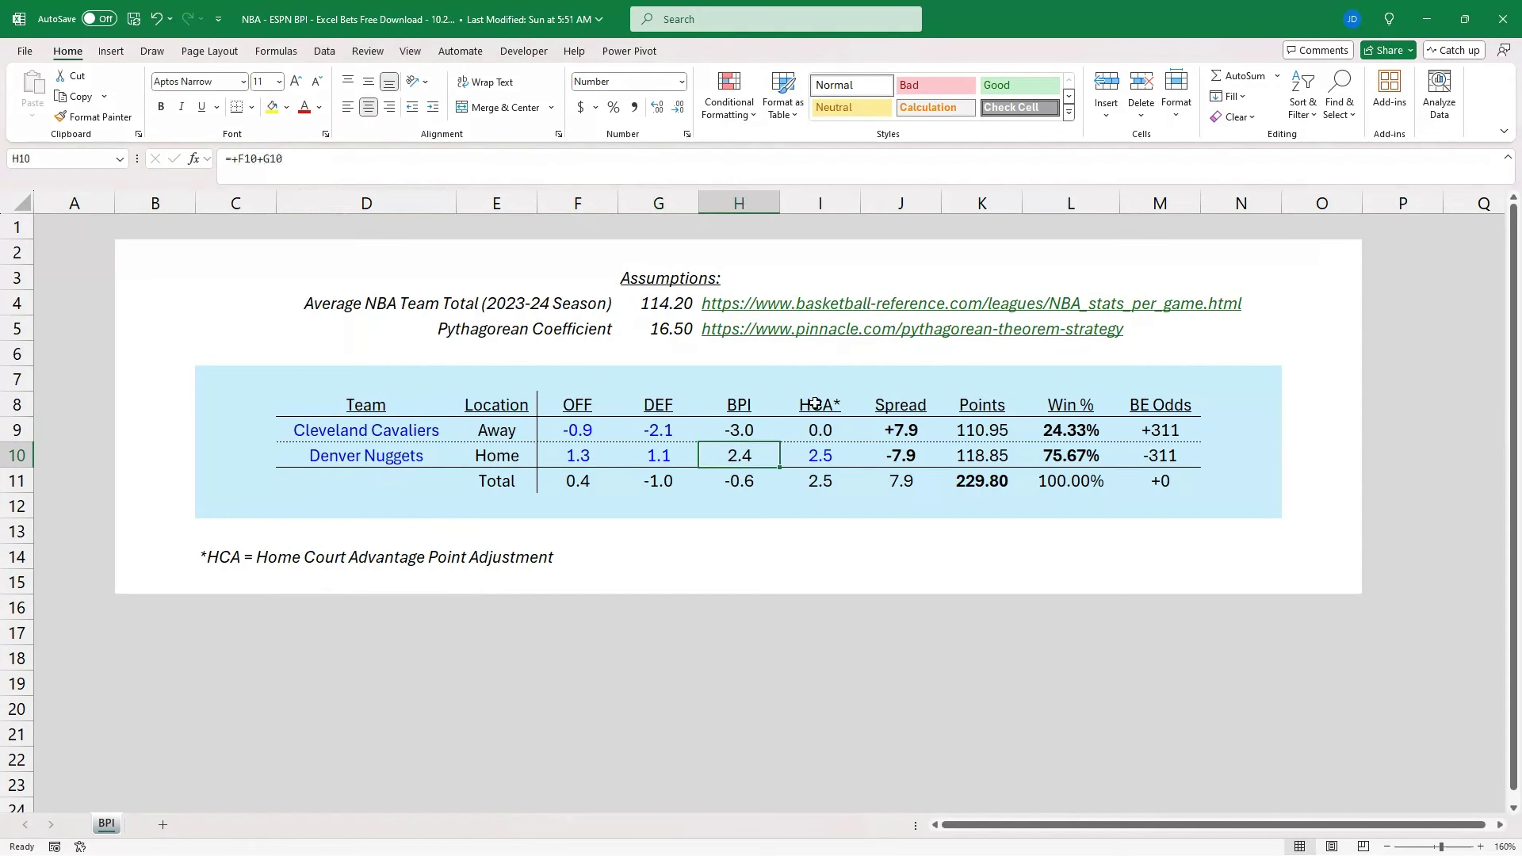
# - Check the home-court advantage list in I10, leaving it at 2.5
pyautogui.click(817, 457)
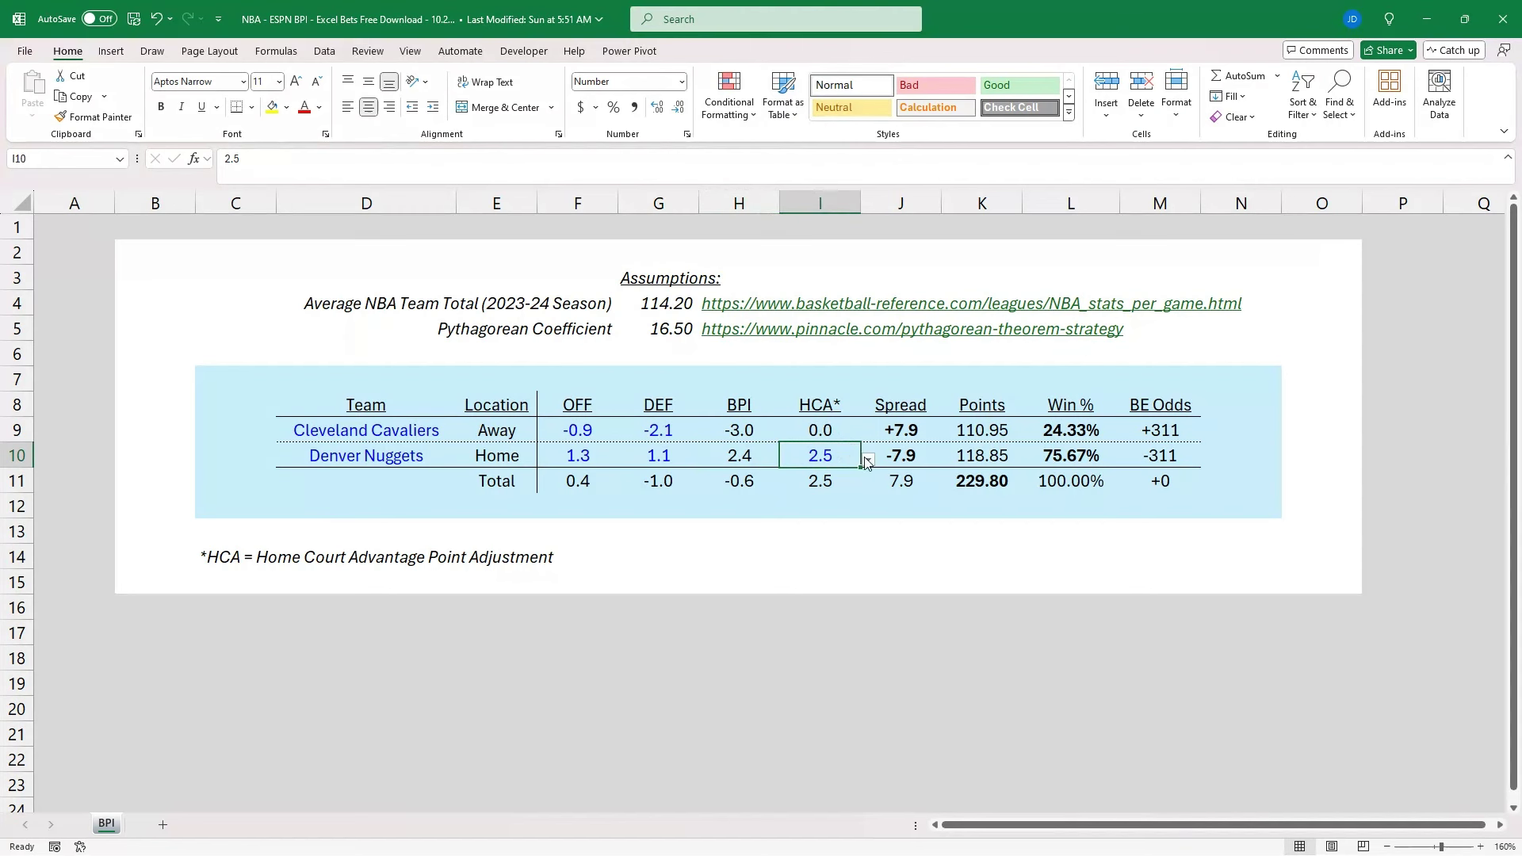
pyautogui.click(868, 459)
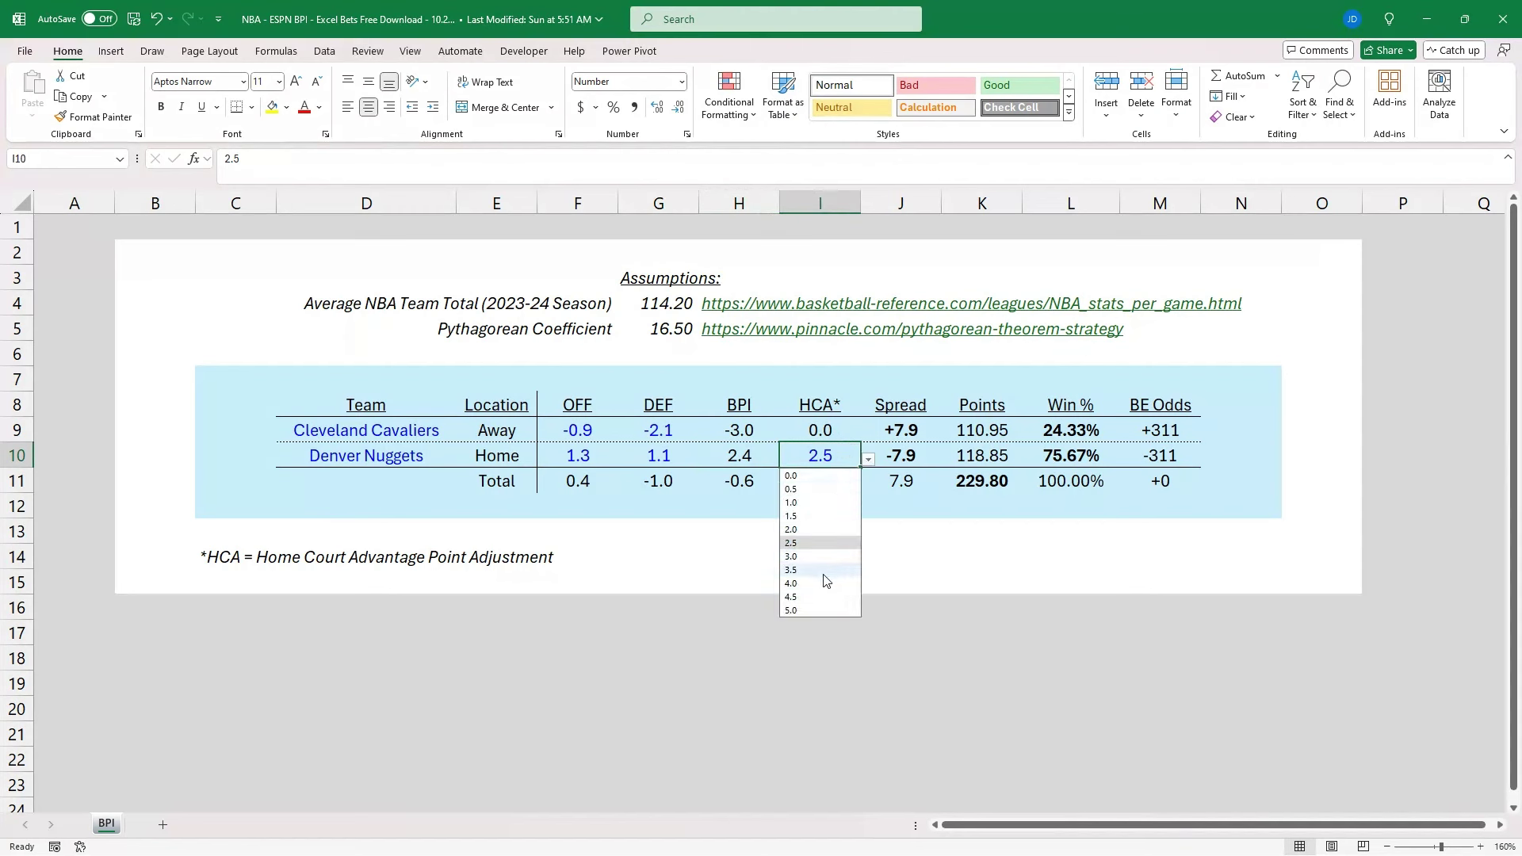
pyautogui.press('Escape')
pyautogui.click(936, 543)
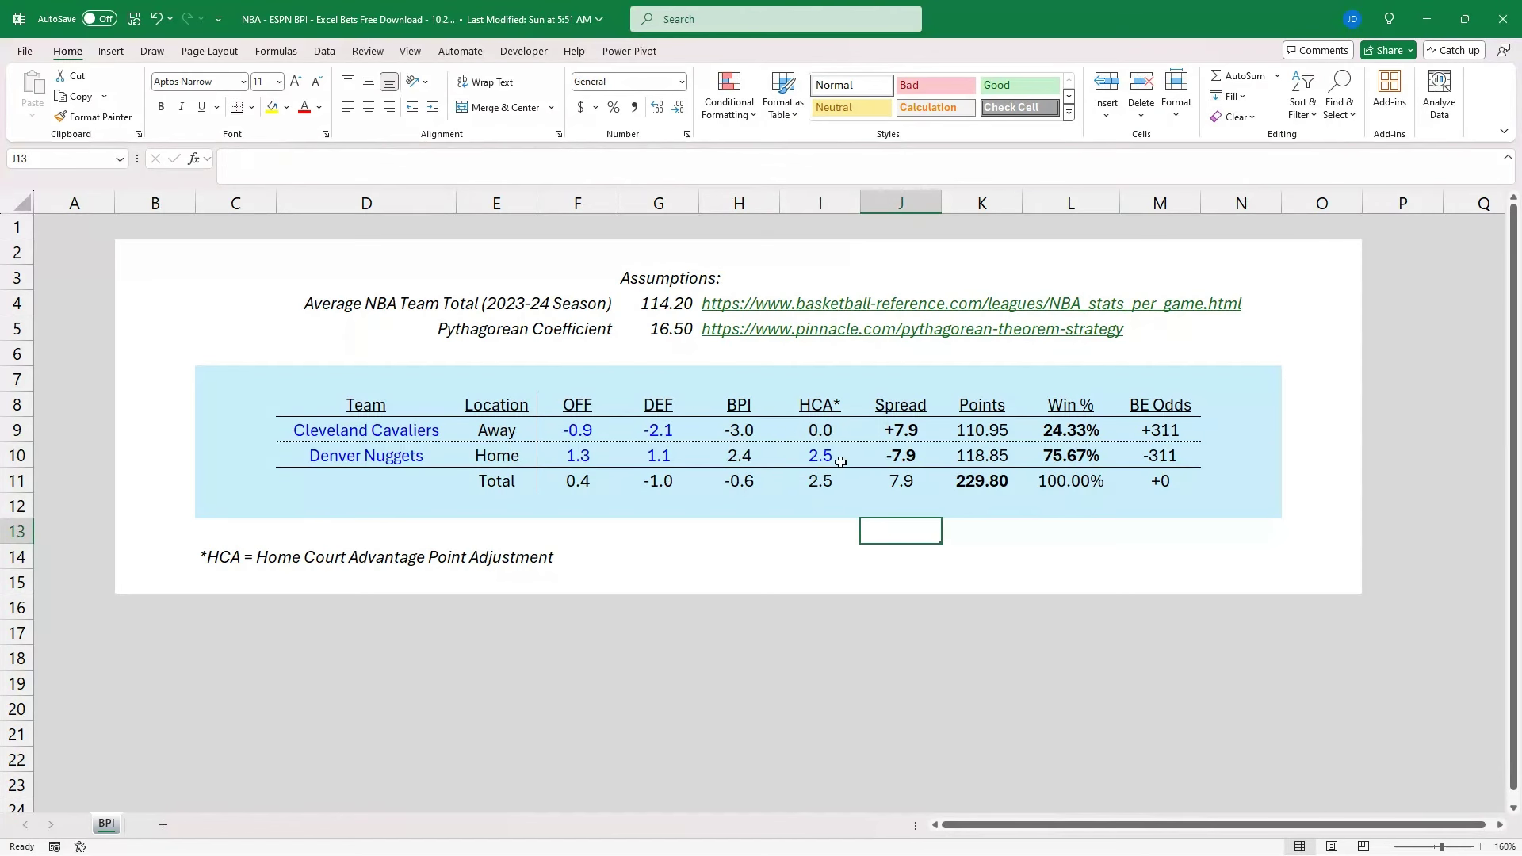
pyautogui.click(818, 458)
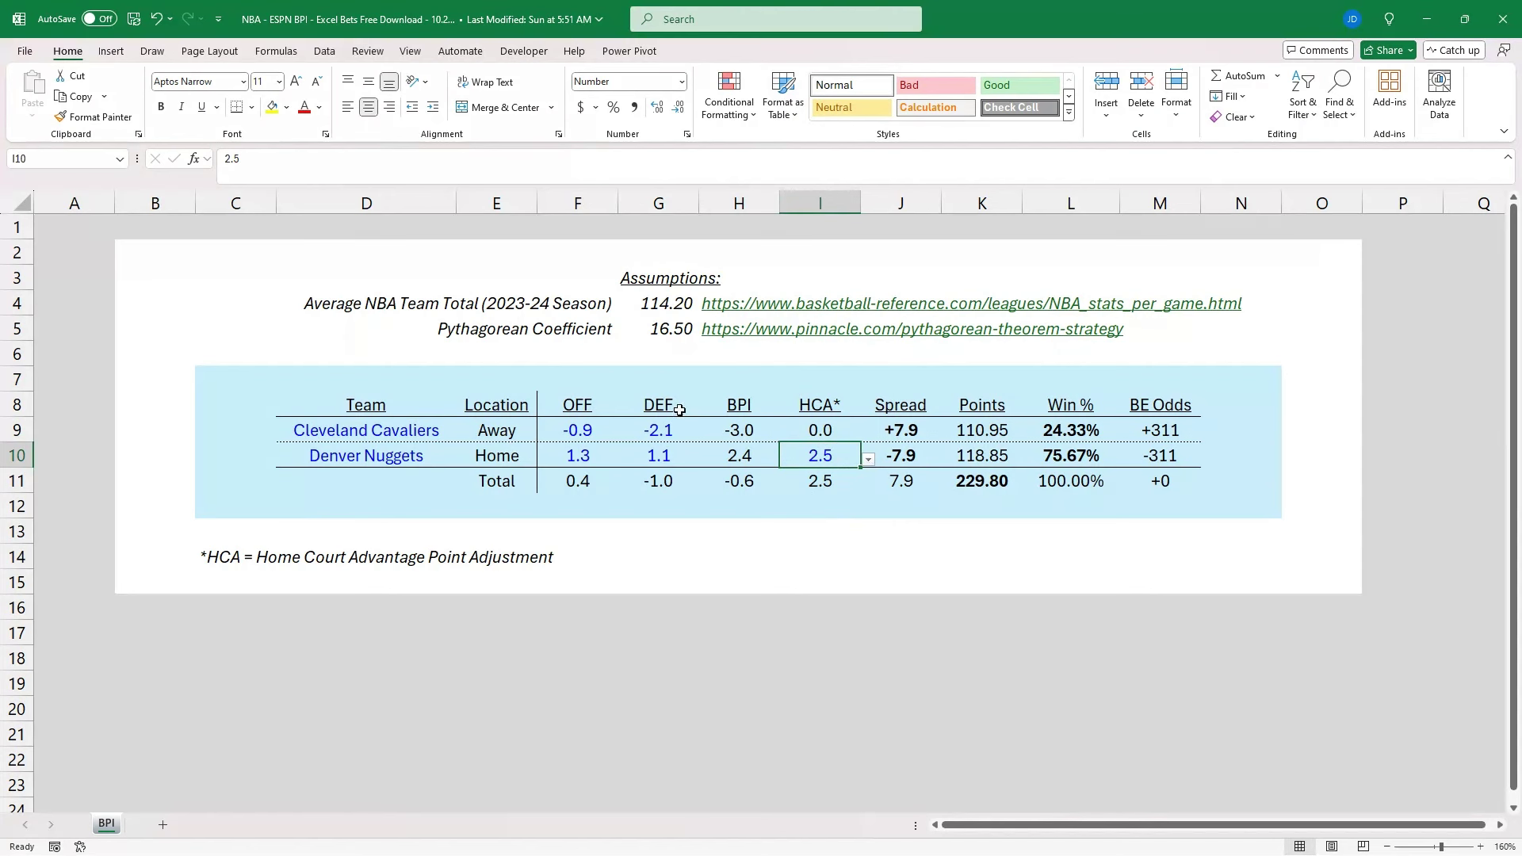
pyautogui.click(597, 432)
pyautogui.click(657, 436)
pyautogui.click(882, 438)
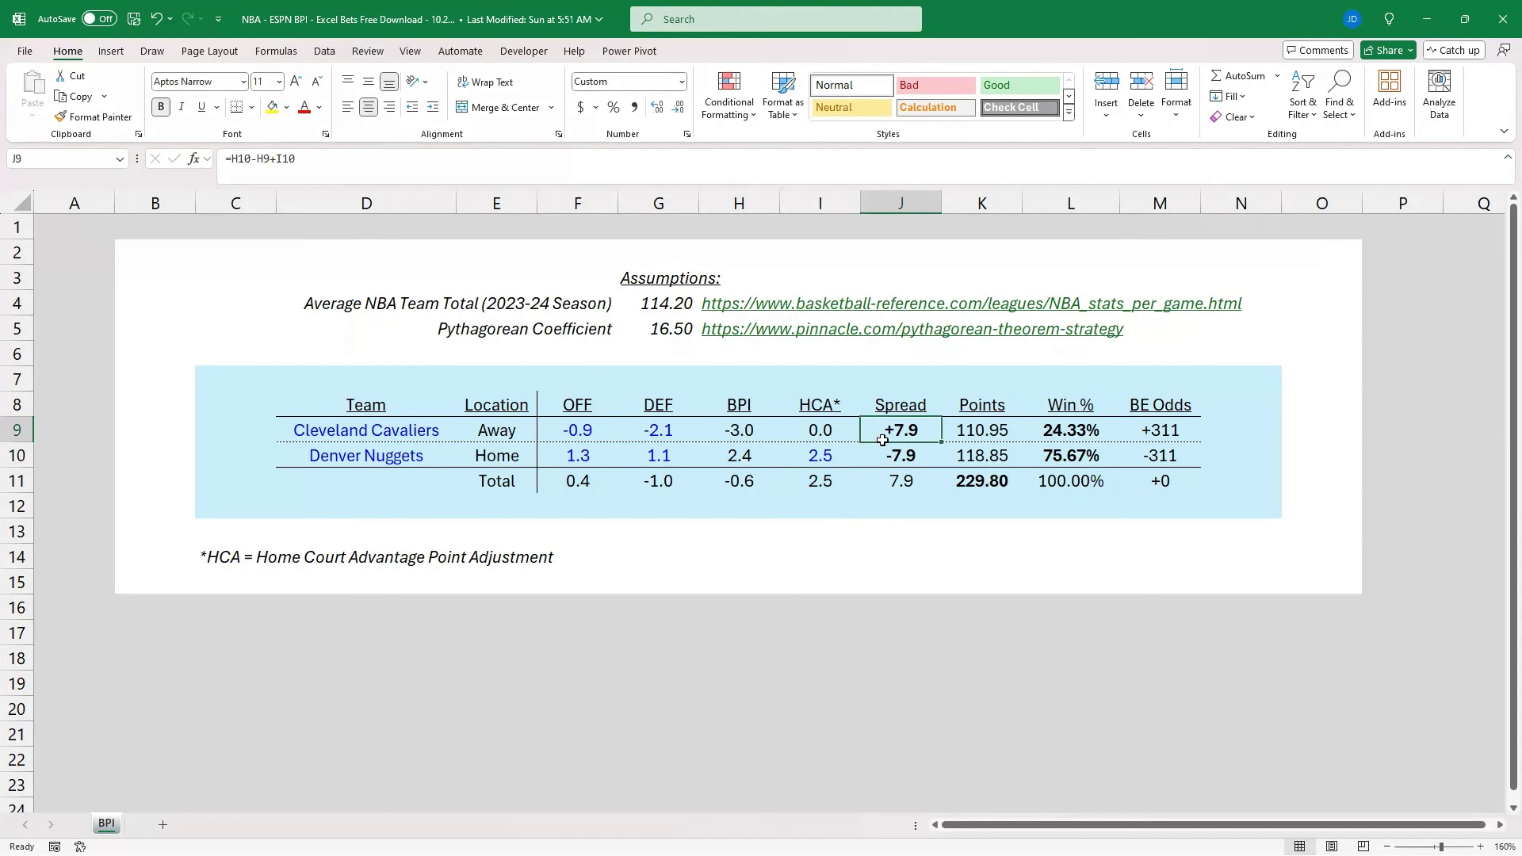
pyautogui.click(882, 459)
pyautogui.click(965, 430)
pyautogui.click(985, 460)
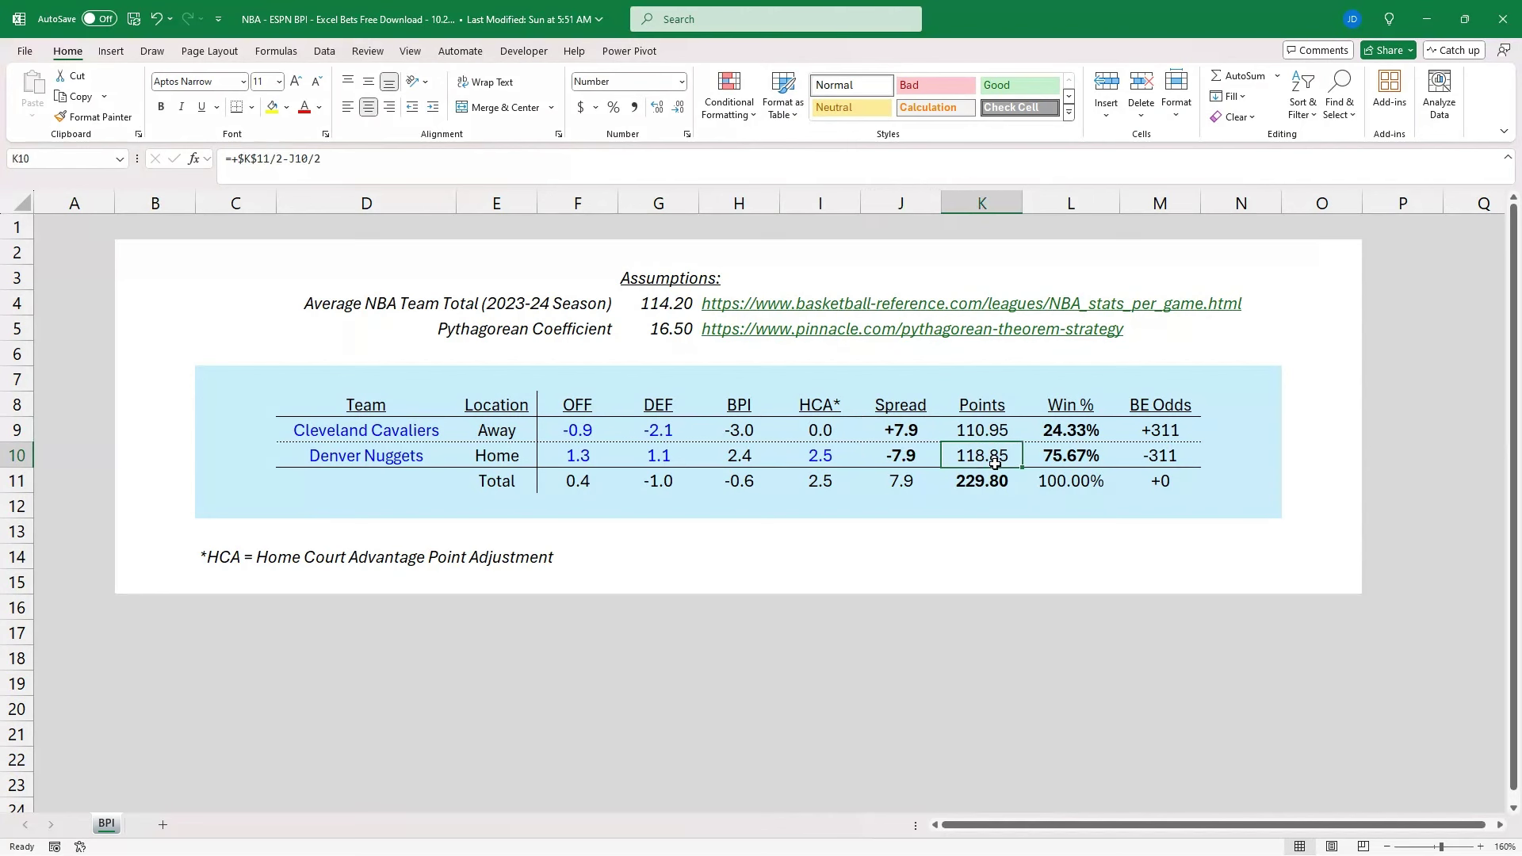
pyautogui.click(986, 485)
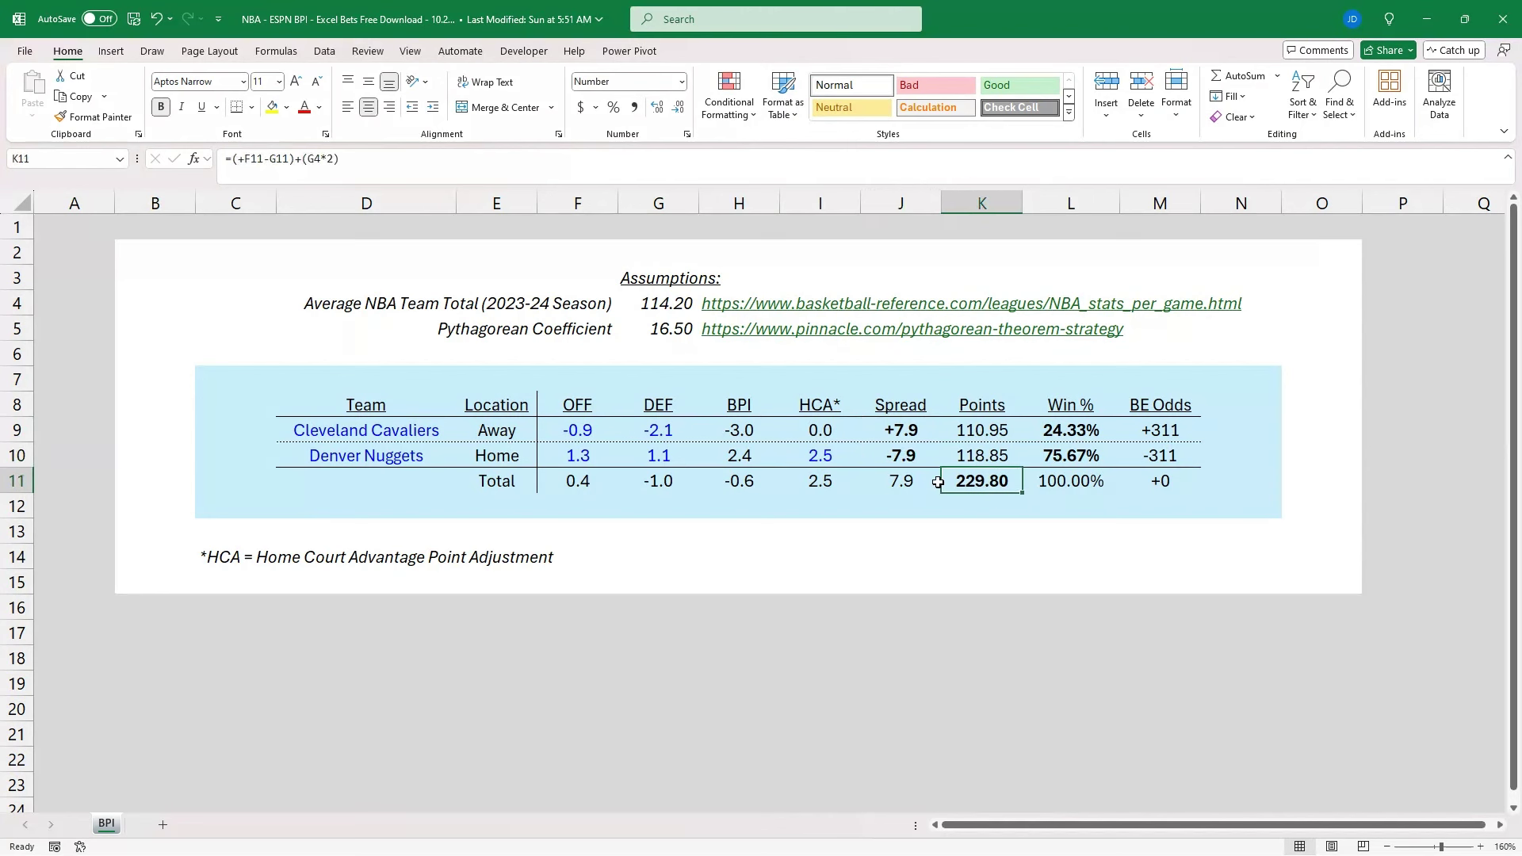
pyautogui.click(1080, 430)
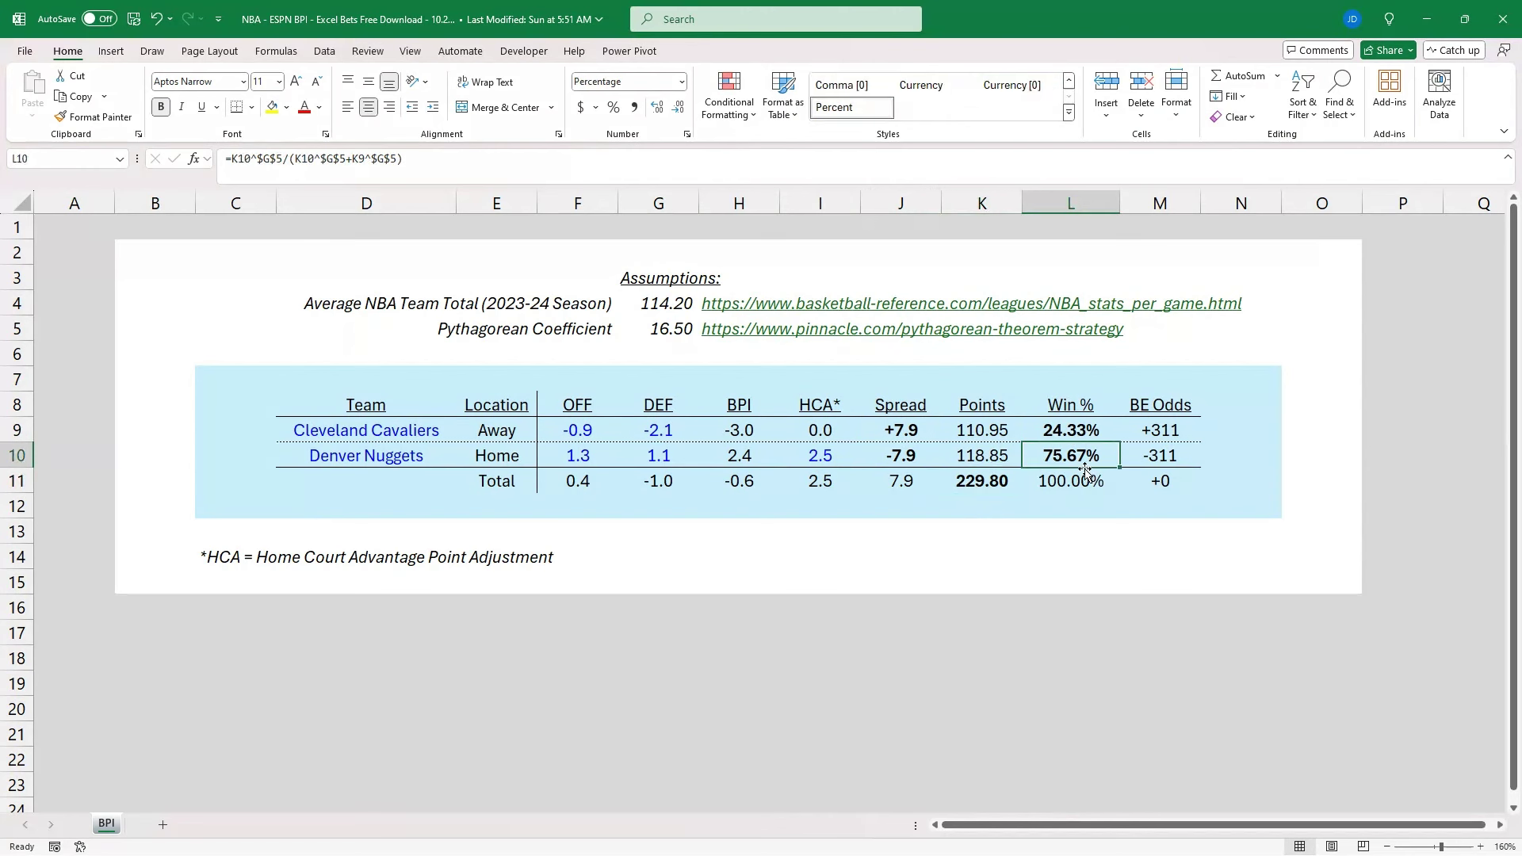
pyautogui.click(1179, 431)
pyautogui.click(1173, 462)
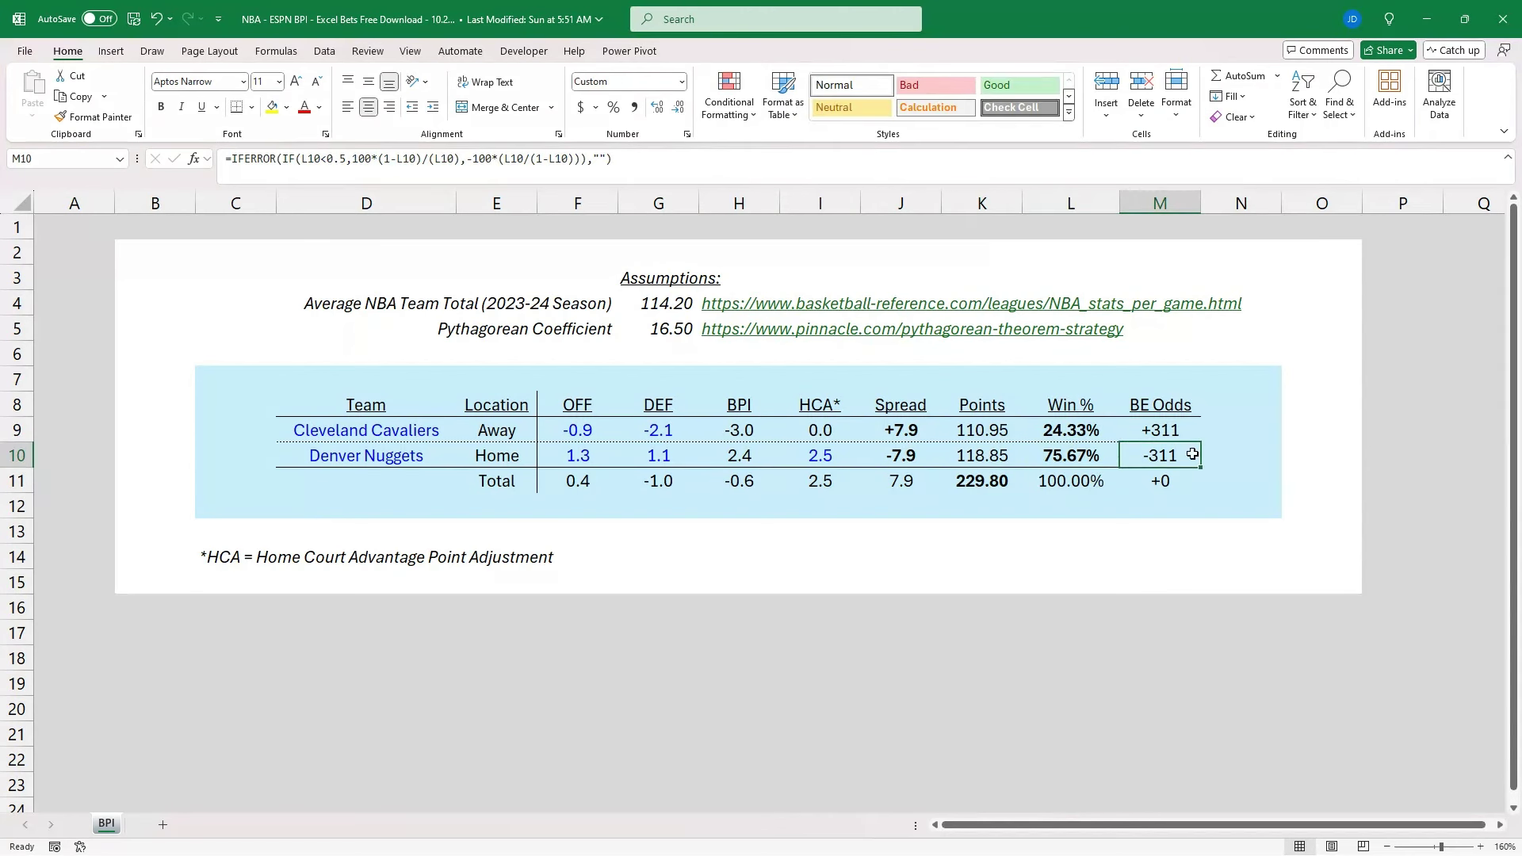
pyautogui.click(1110, 454)
pyautogui.click(1159, 458)
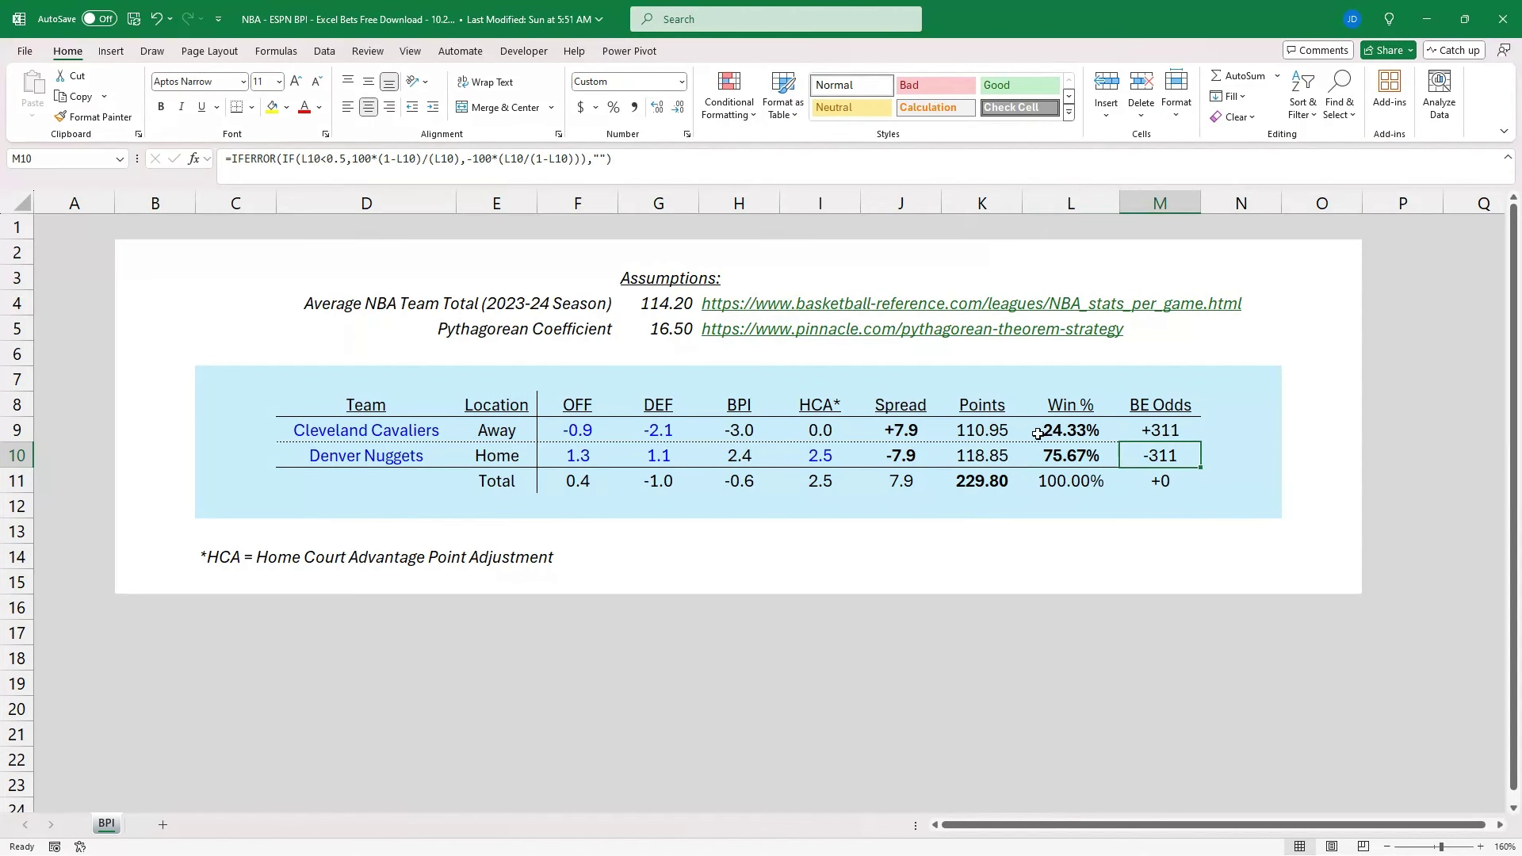
pyautogui.click(894, 445)
pyautogui.click(1018, 482)
pyautogui.click(1137, 452)
# - Switch to ESPN and return to the 2024-25 NBA Power Index page
pyautogui.hotkey('alt', 'Tab')
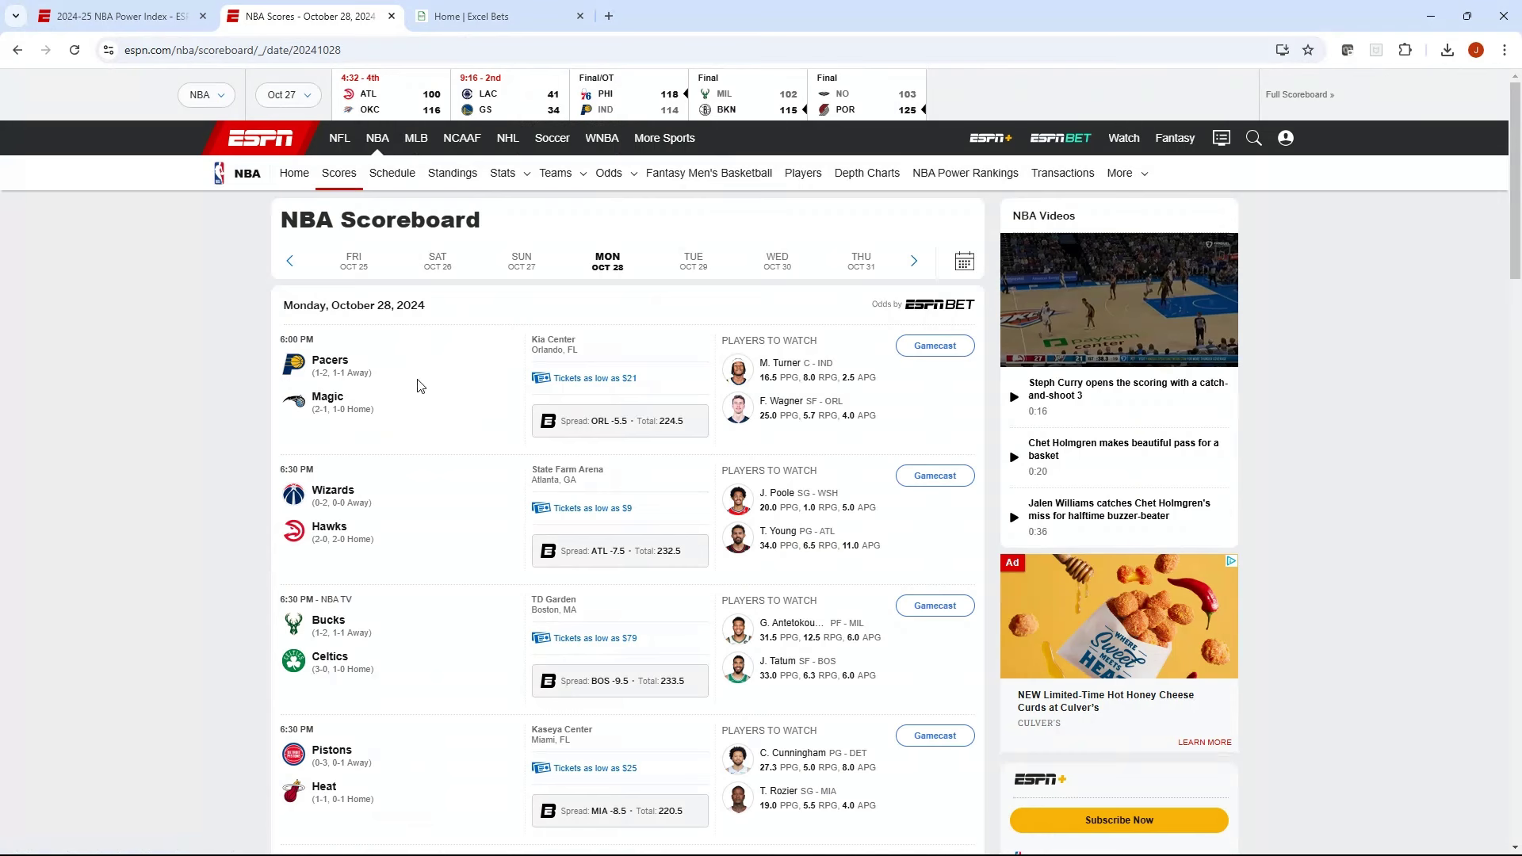
pyautogui.click(123, 13)
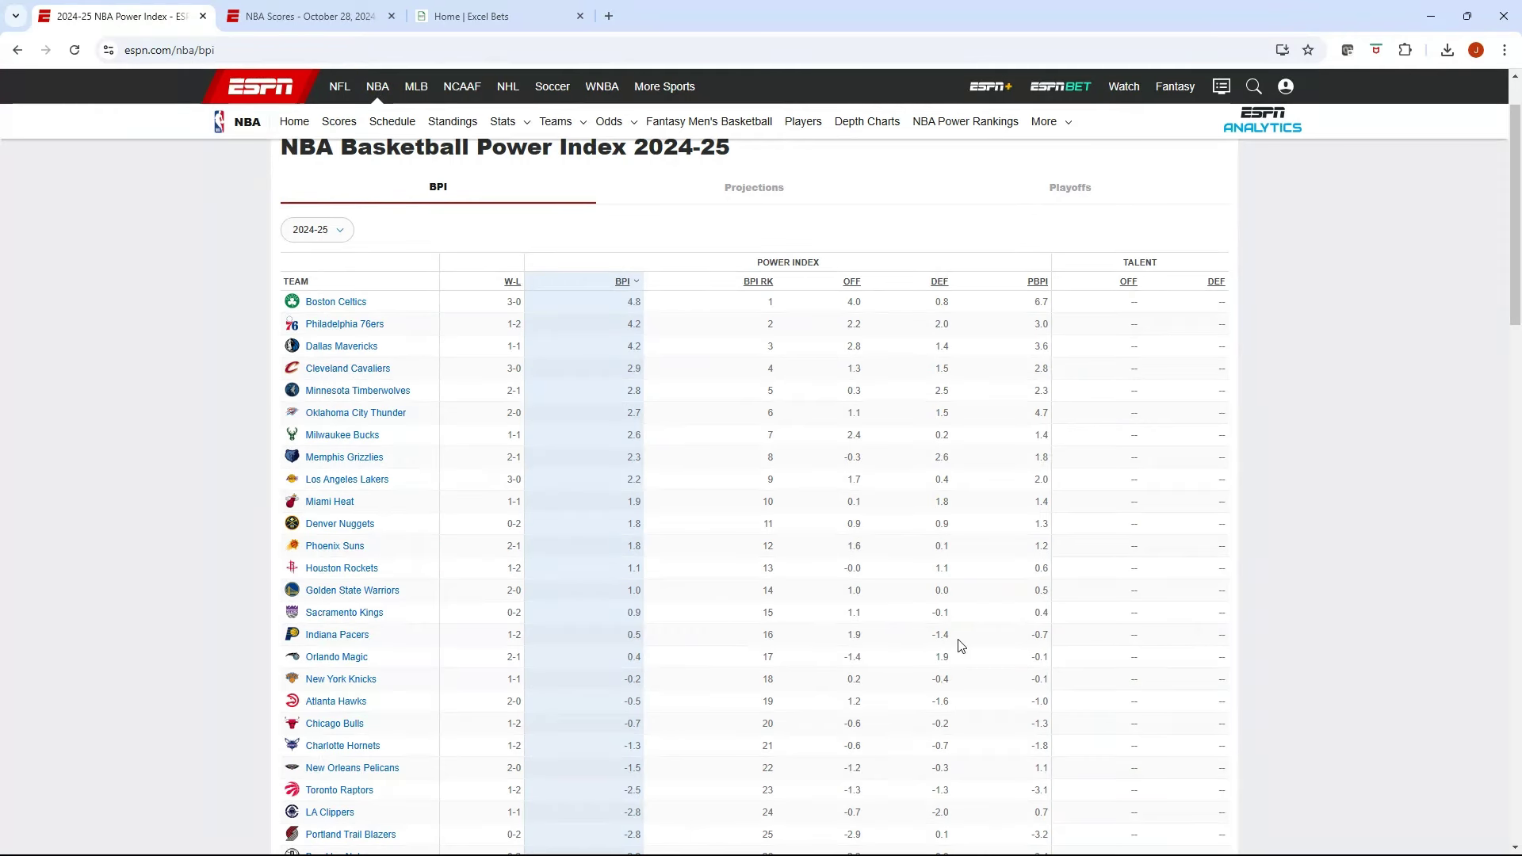
# - Make Indiana Pacers the away team with OFF rating 1.9 and DEF rating -1.4
pyautogui.hotkey('alt', 'Tab')
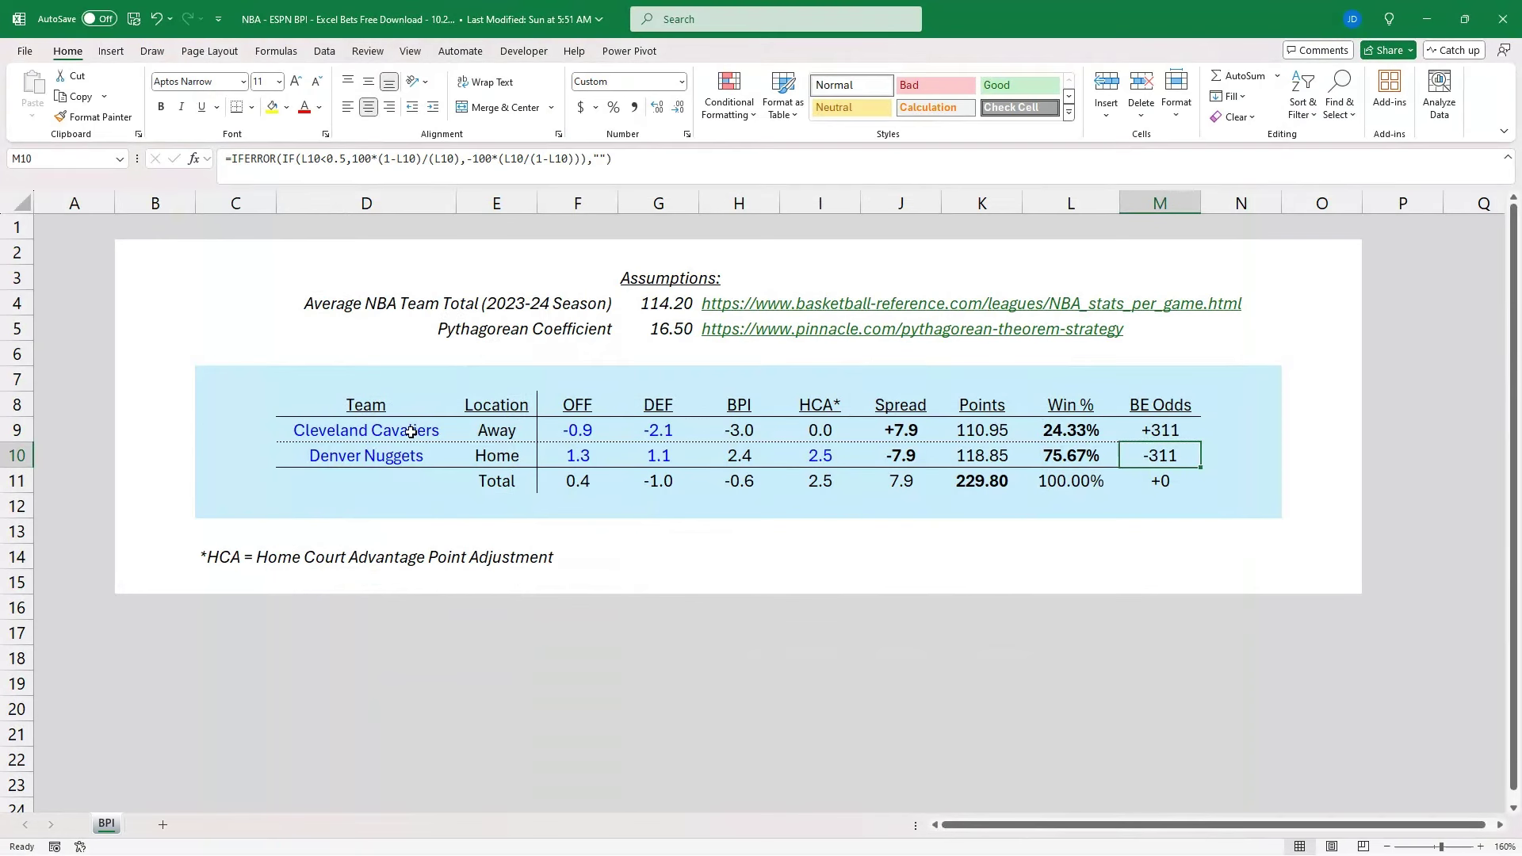
pyautogui.click(420, 432)
pyautogui.click(428, 457)
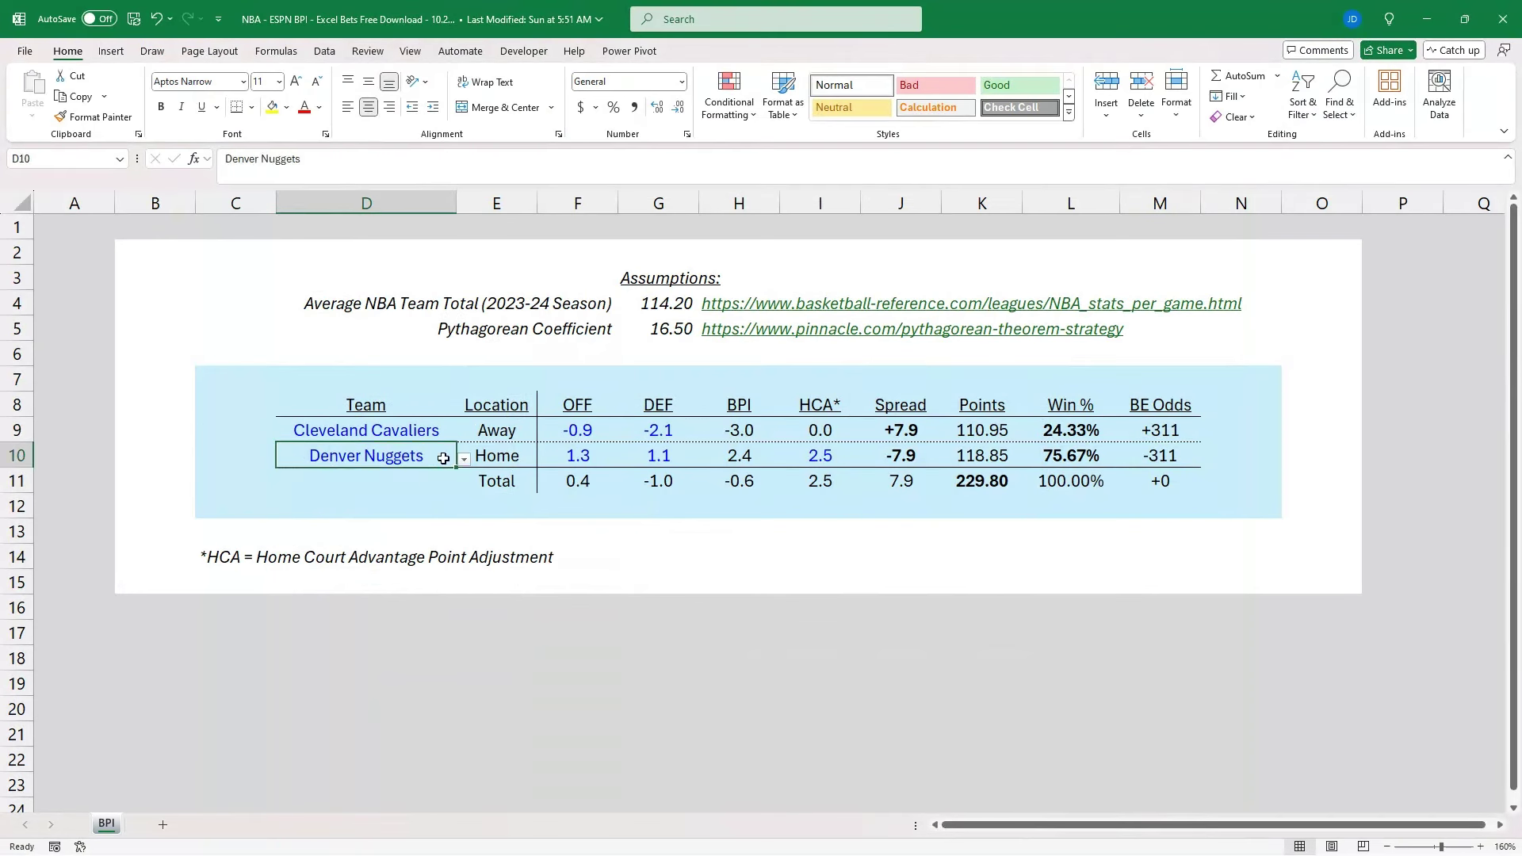
pyautogui.press('Up')
pyautogui.write('Ind')
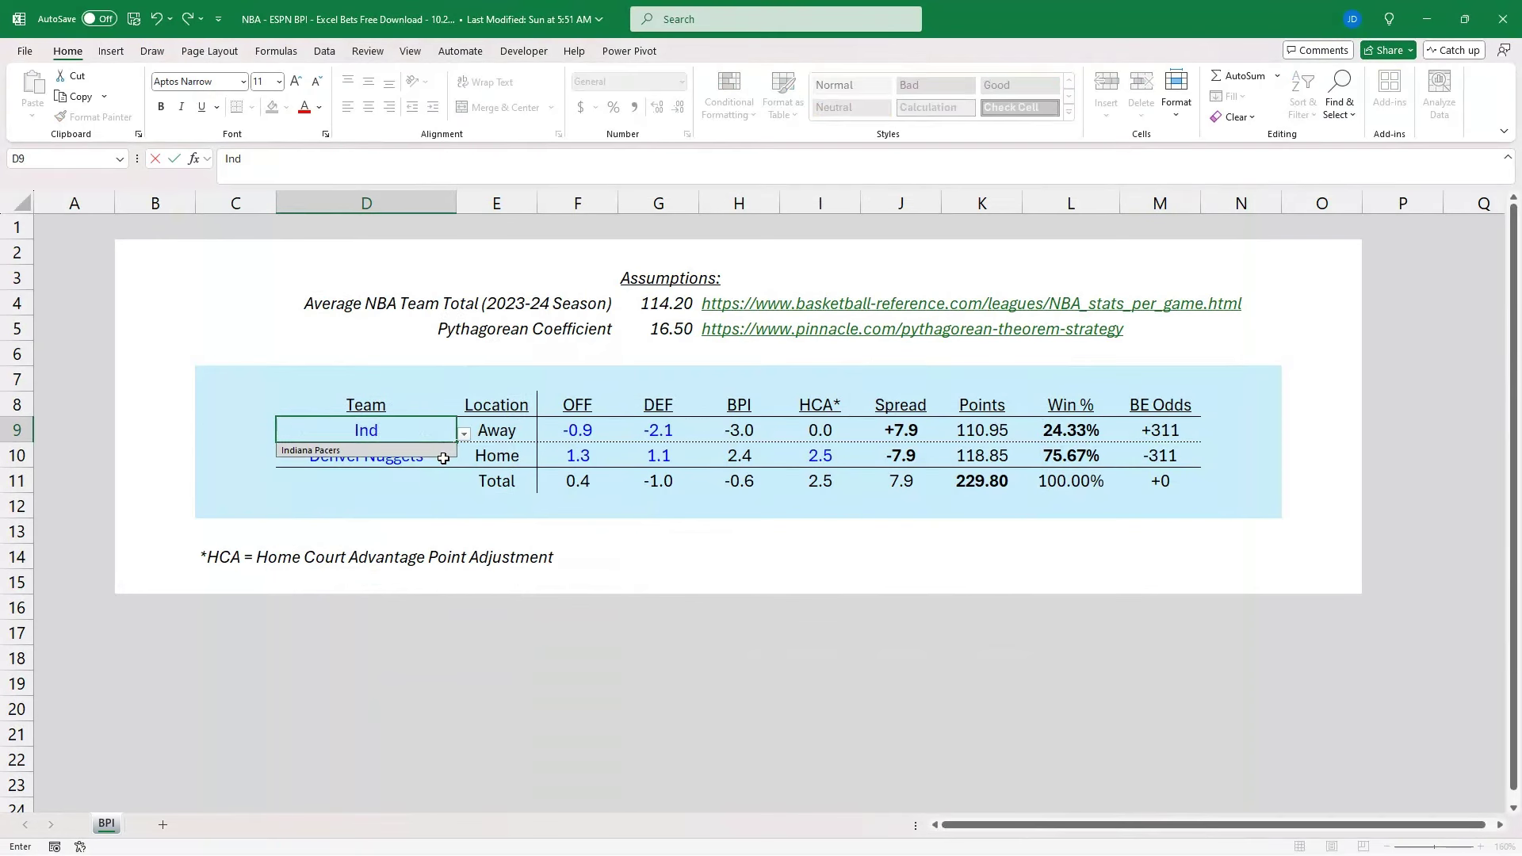
pyautogui.press('Tab')
pyautogui.press('Tab')
pyautogui.write('1.9')
pyautogui.press('Tab')
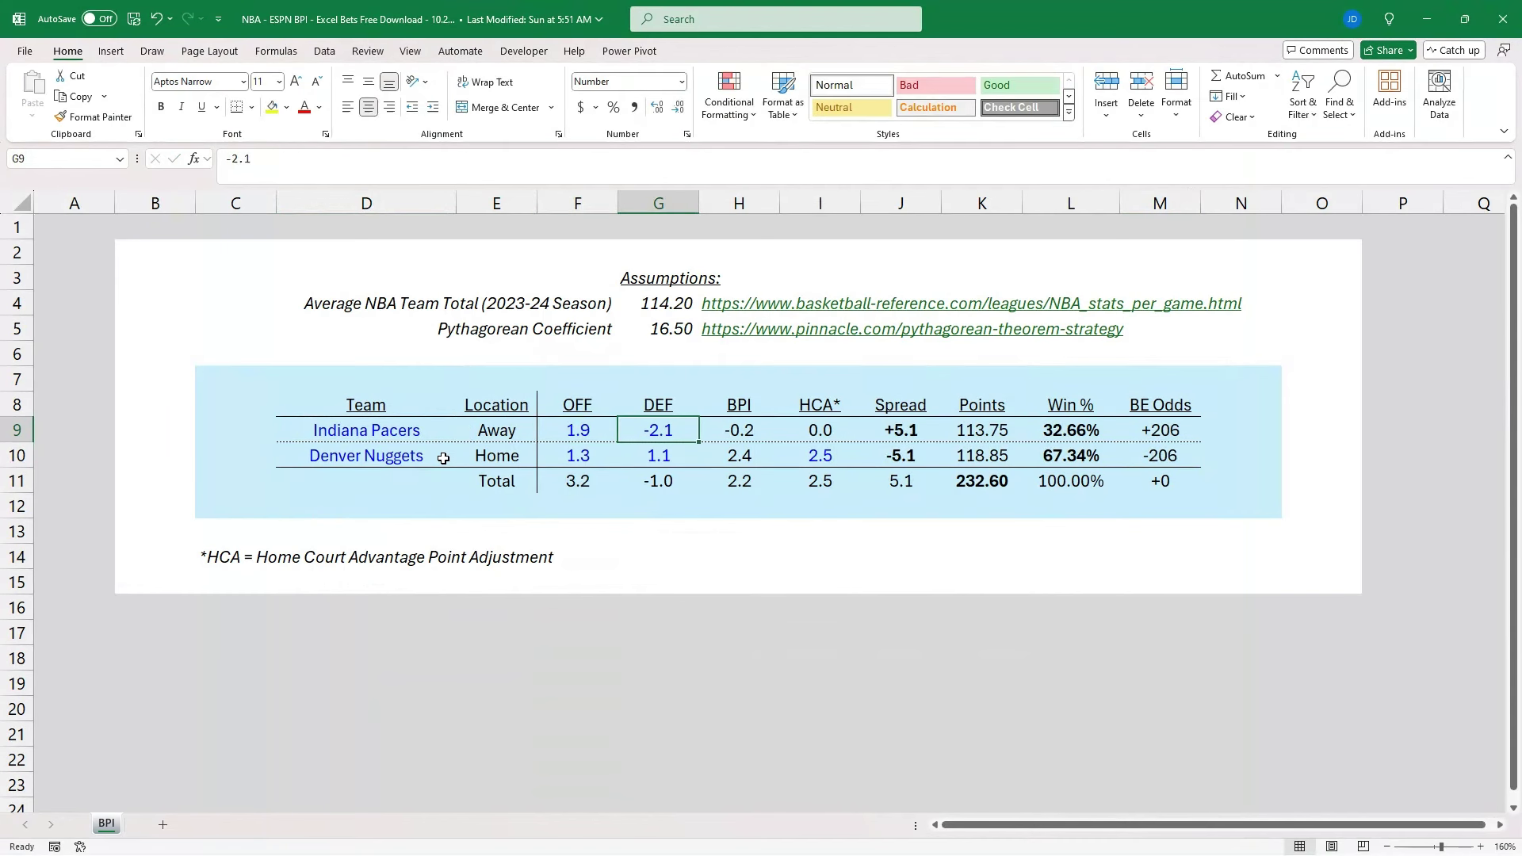
pyautogui.write('-1.4')
# - Make Orlando Magic the home team with OFF -1.4 and DEF 1.9 from ESPN BPI
pyautogui.click(443, 459)
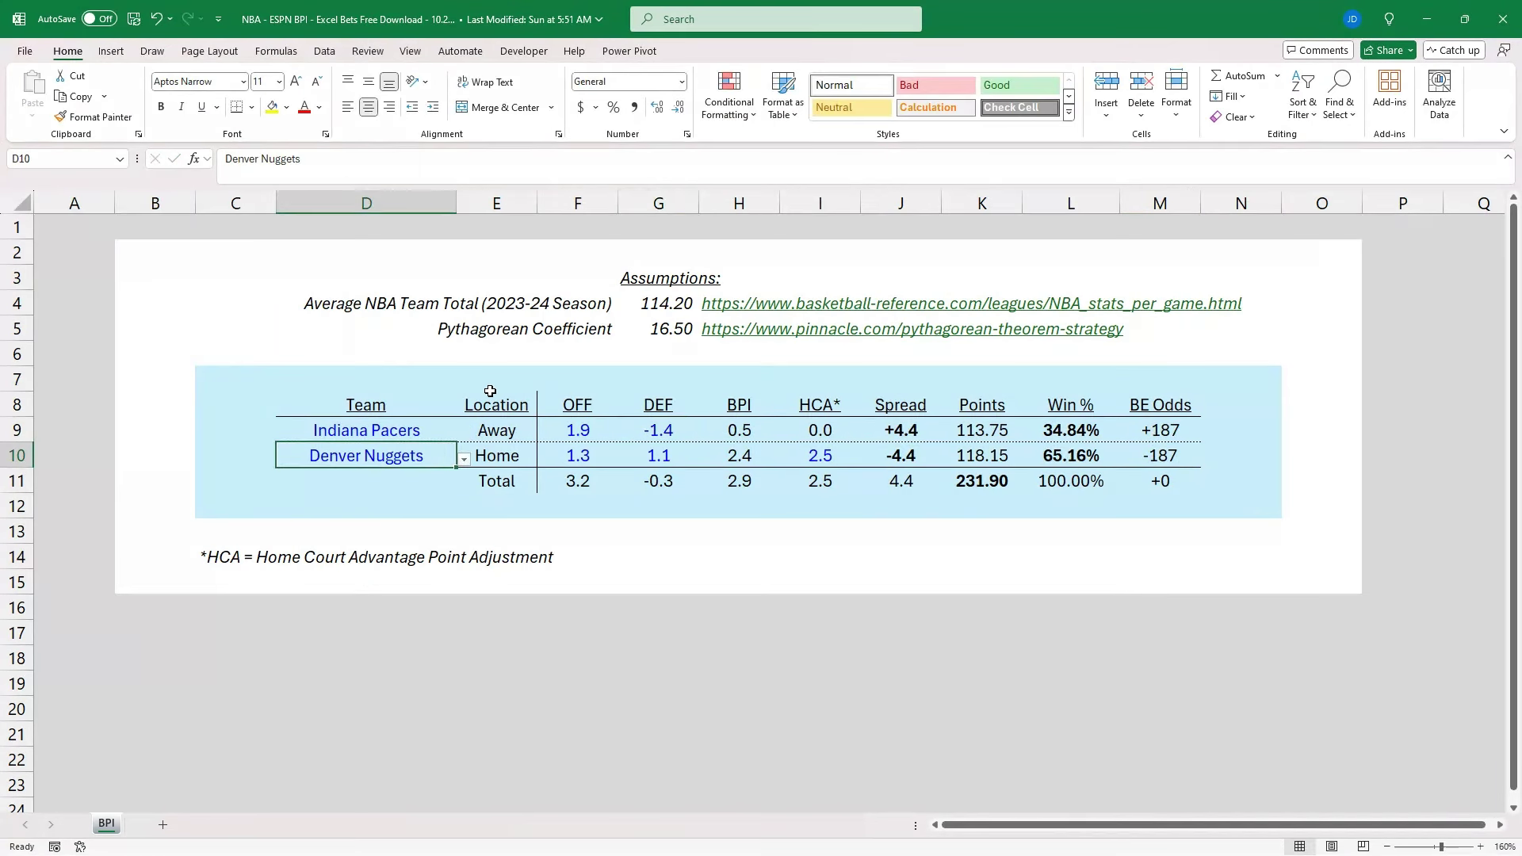
pyautogui.write('m,ag')
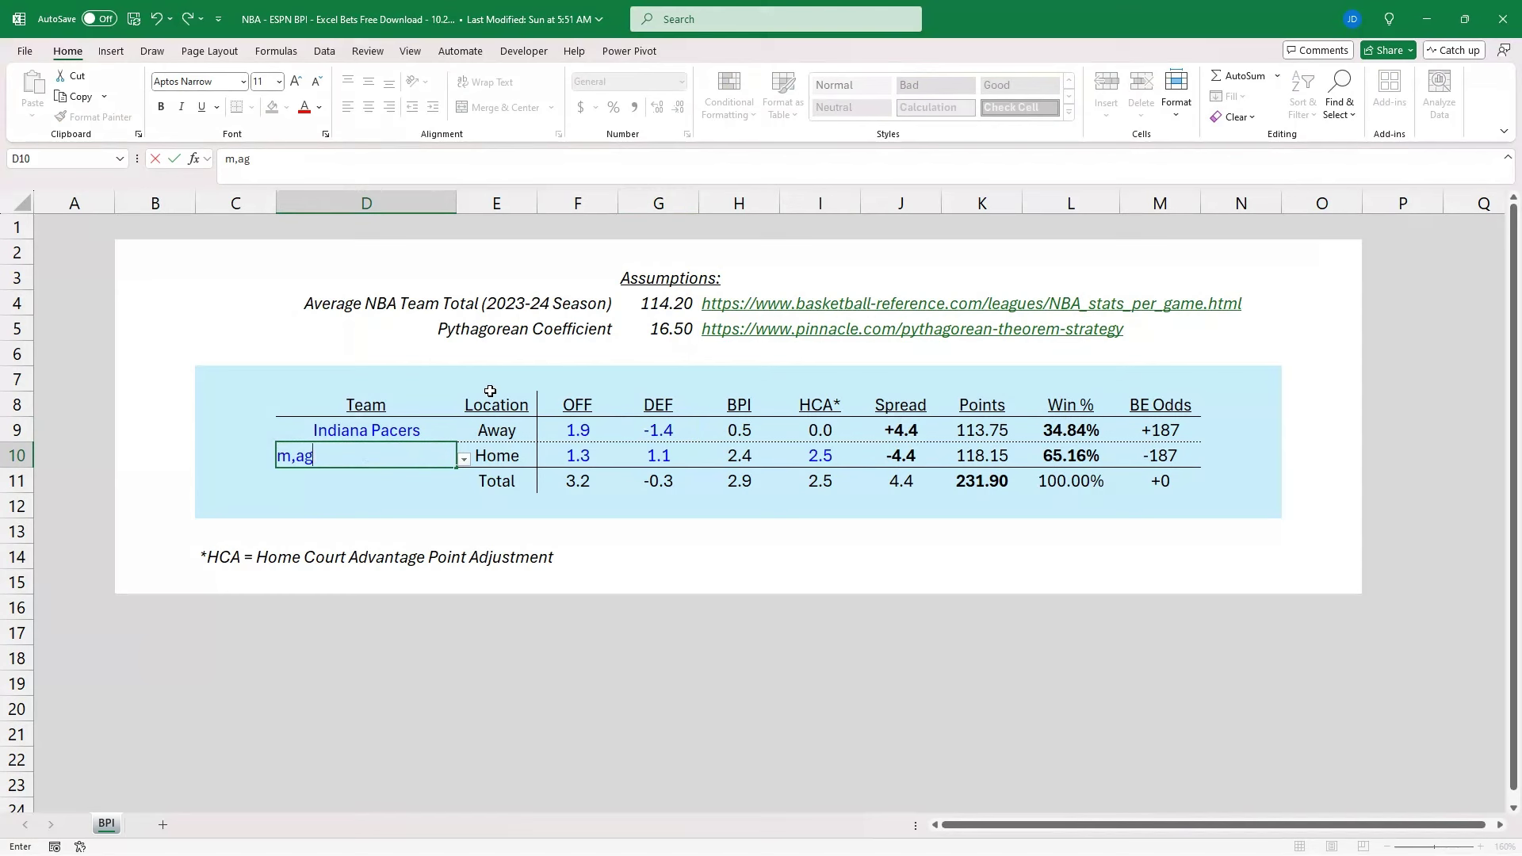
pyautogui.press('BackSpace')
pyautogui.press('BackSpace')
pyautogui.press('BackSpace')
pyautogui.write('ag')
pyautogui.press('Down')
pyautogui.press('Tab')
pyautogui.press('Tab')
pyautogui.press('Tab')
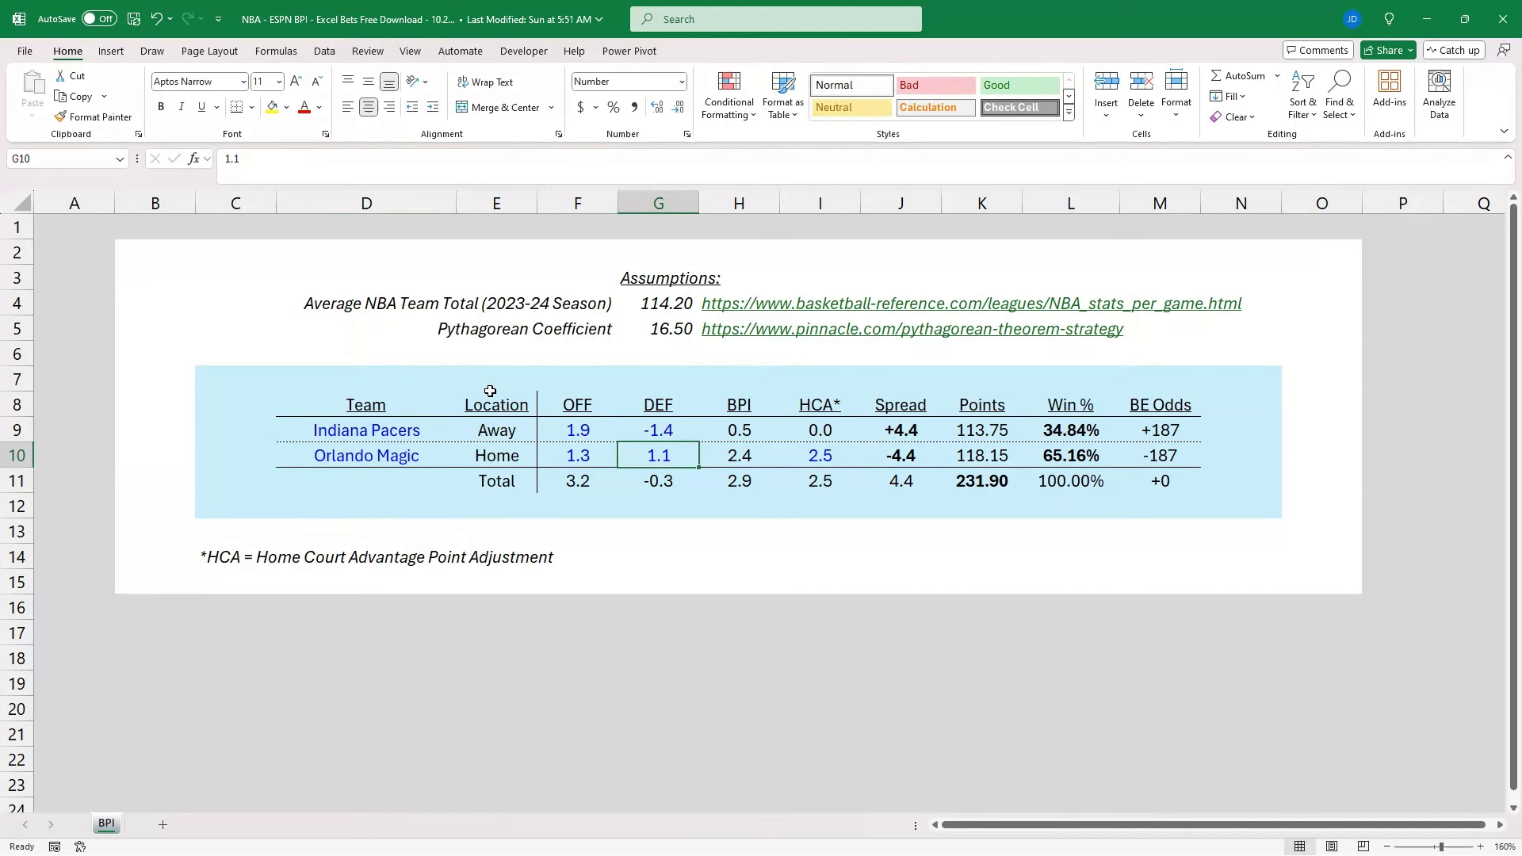
pyautogui.press('Left')
pyautogui.hotkey('alt', 'Tab')
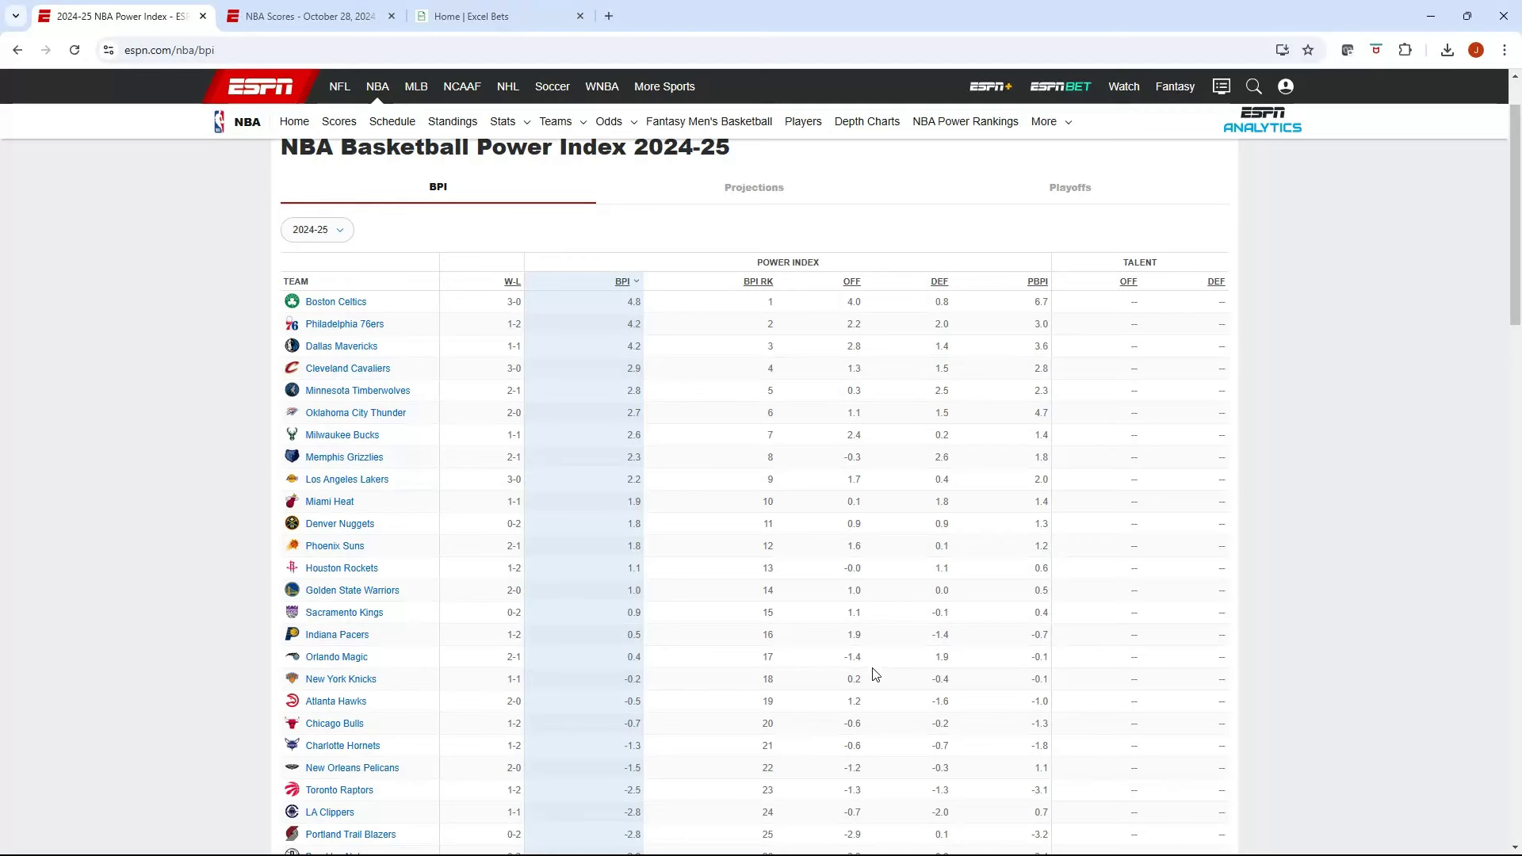
pyautogui.hotkey('alt', 'Tab')
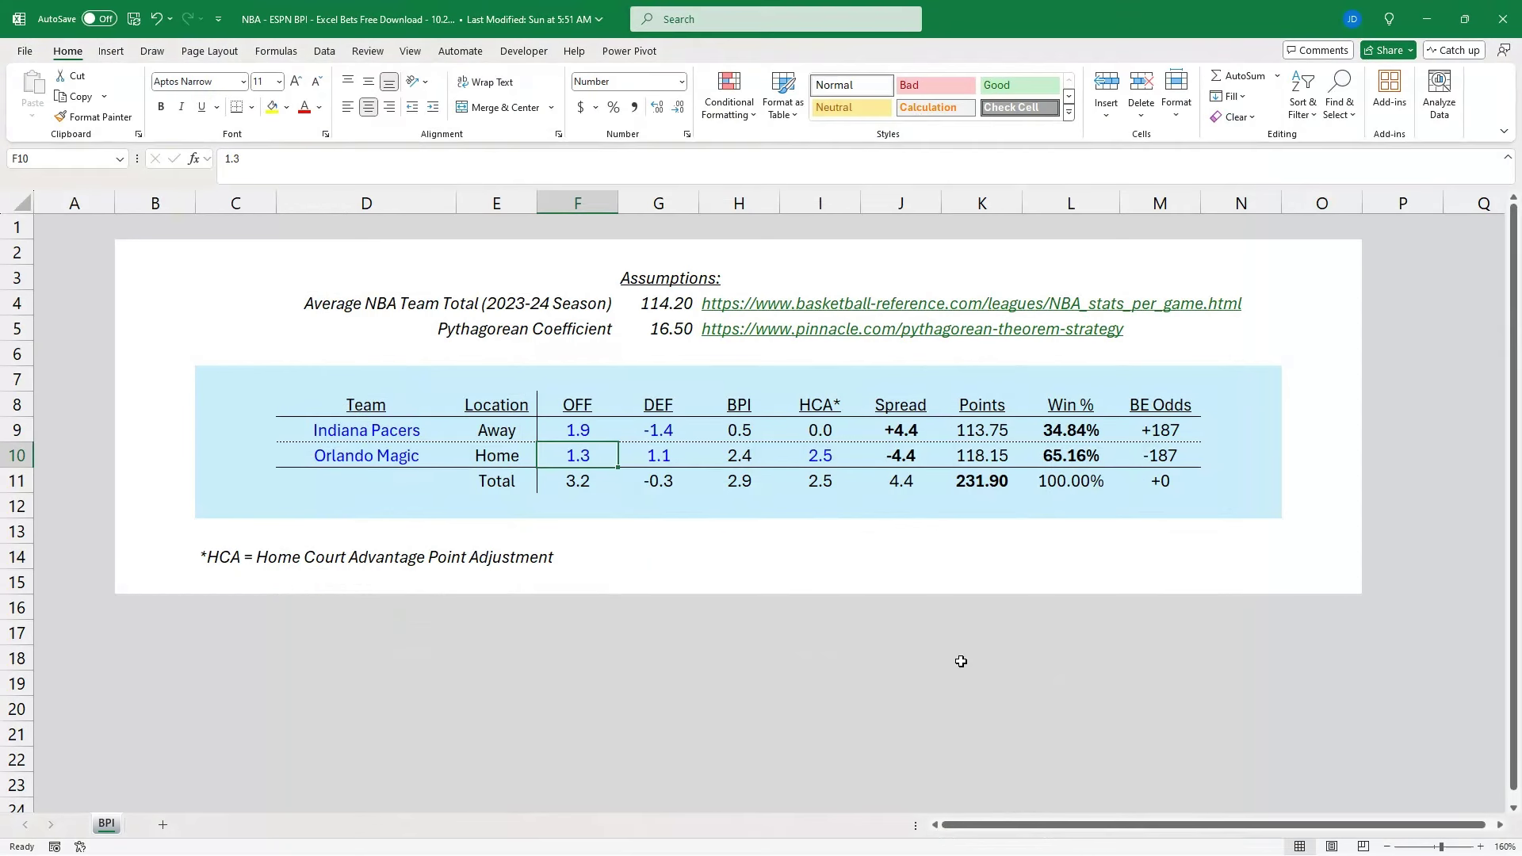
pyautogui.write('-1.4')
pyautogui.press('Tab')
pyautogui.write('1.9')
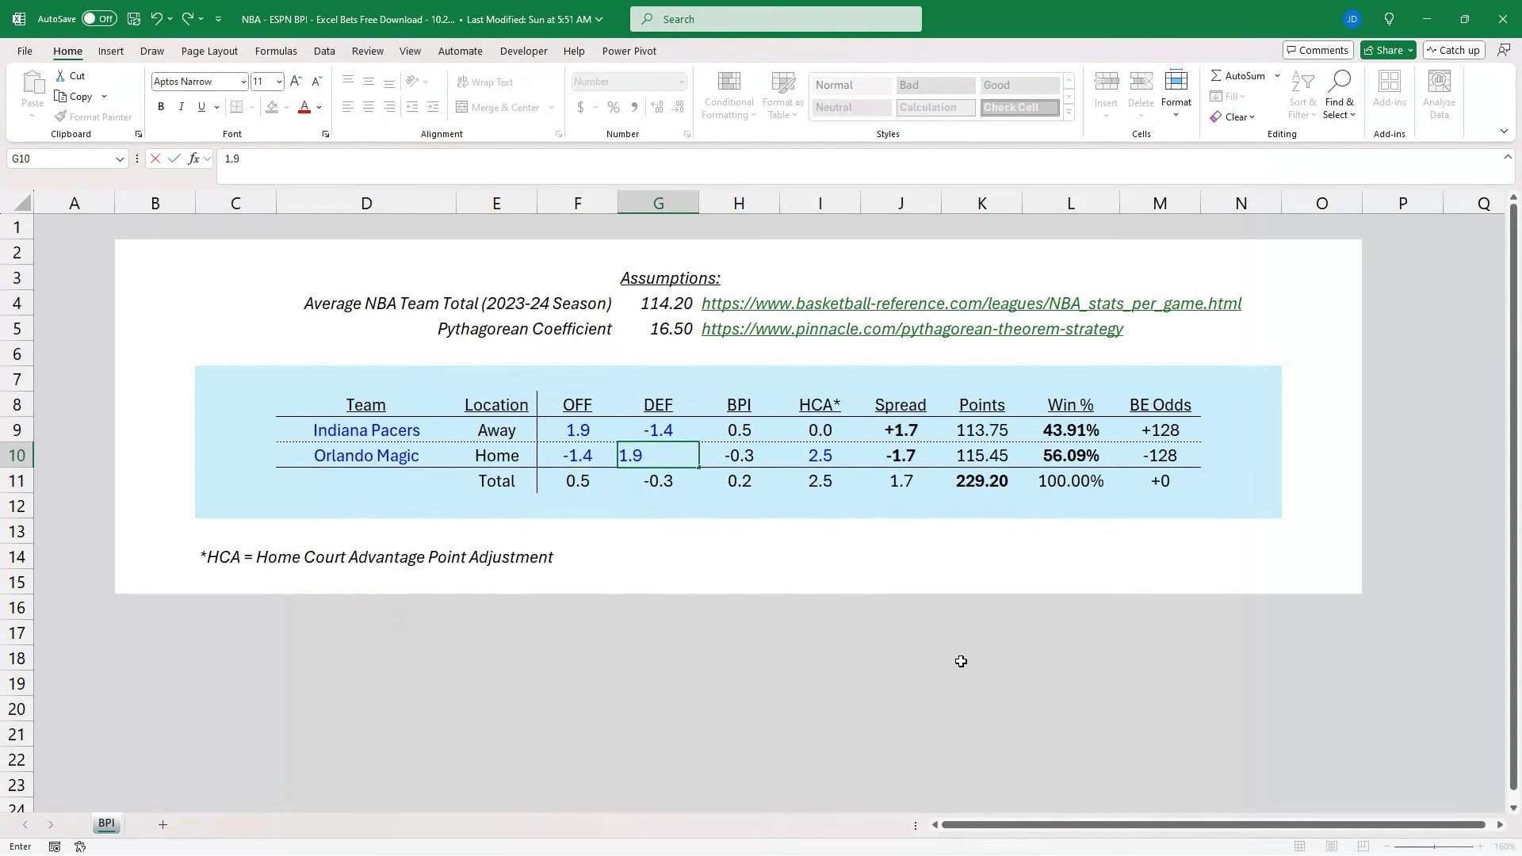
pyautogui.press('Tab')
# - Set the Magic's home-court adjustment in I10 to 3.0
pyautogui.click(822, 454)
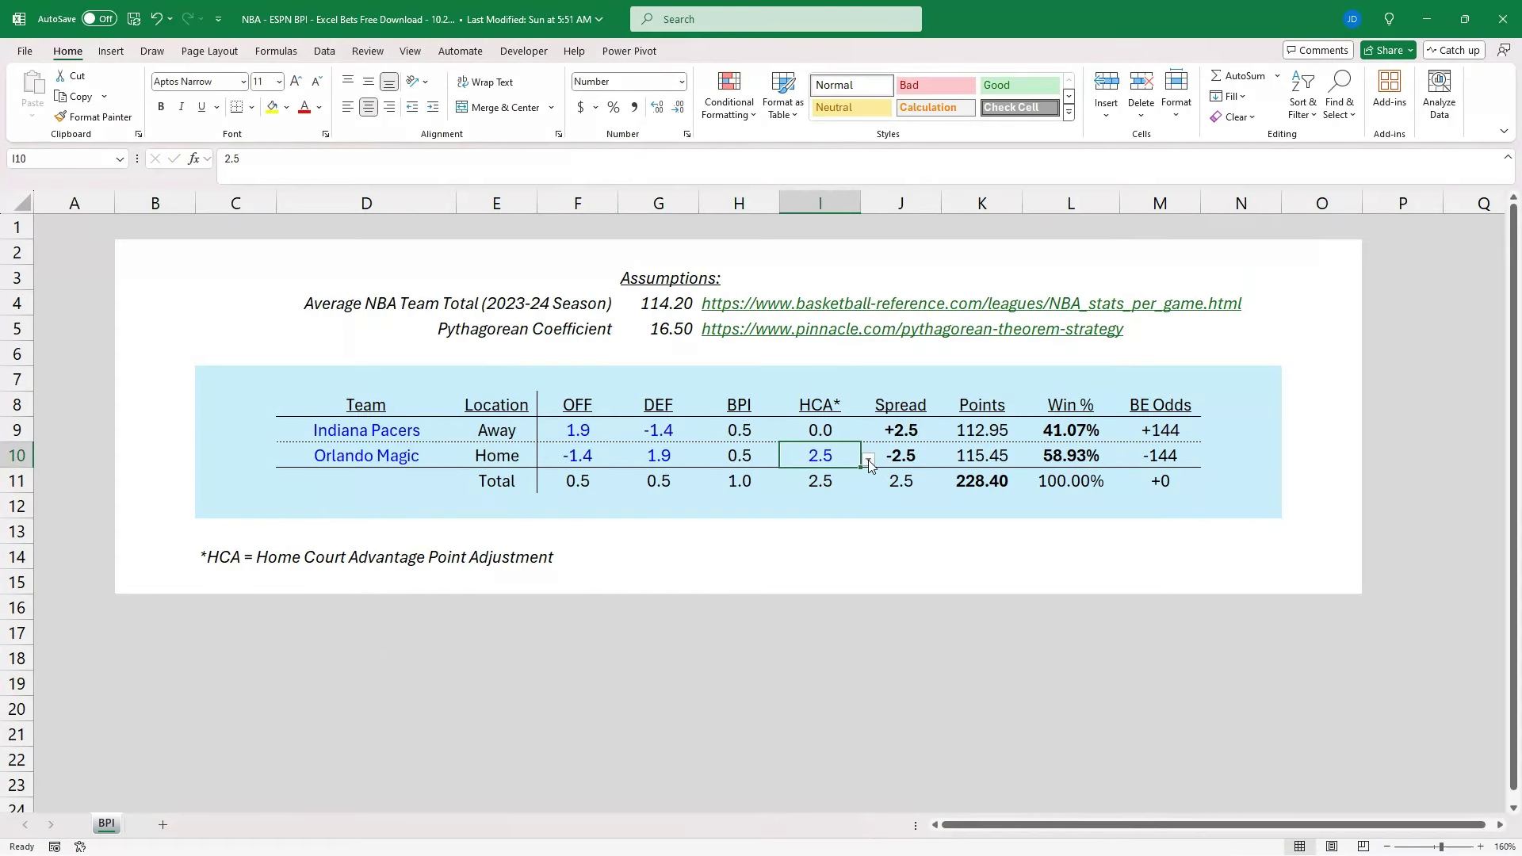
pyautogui.click(869, 459)
pyautogui.click(832, 554)
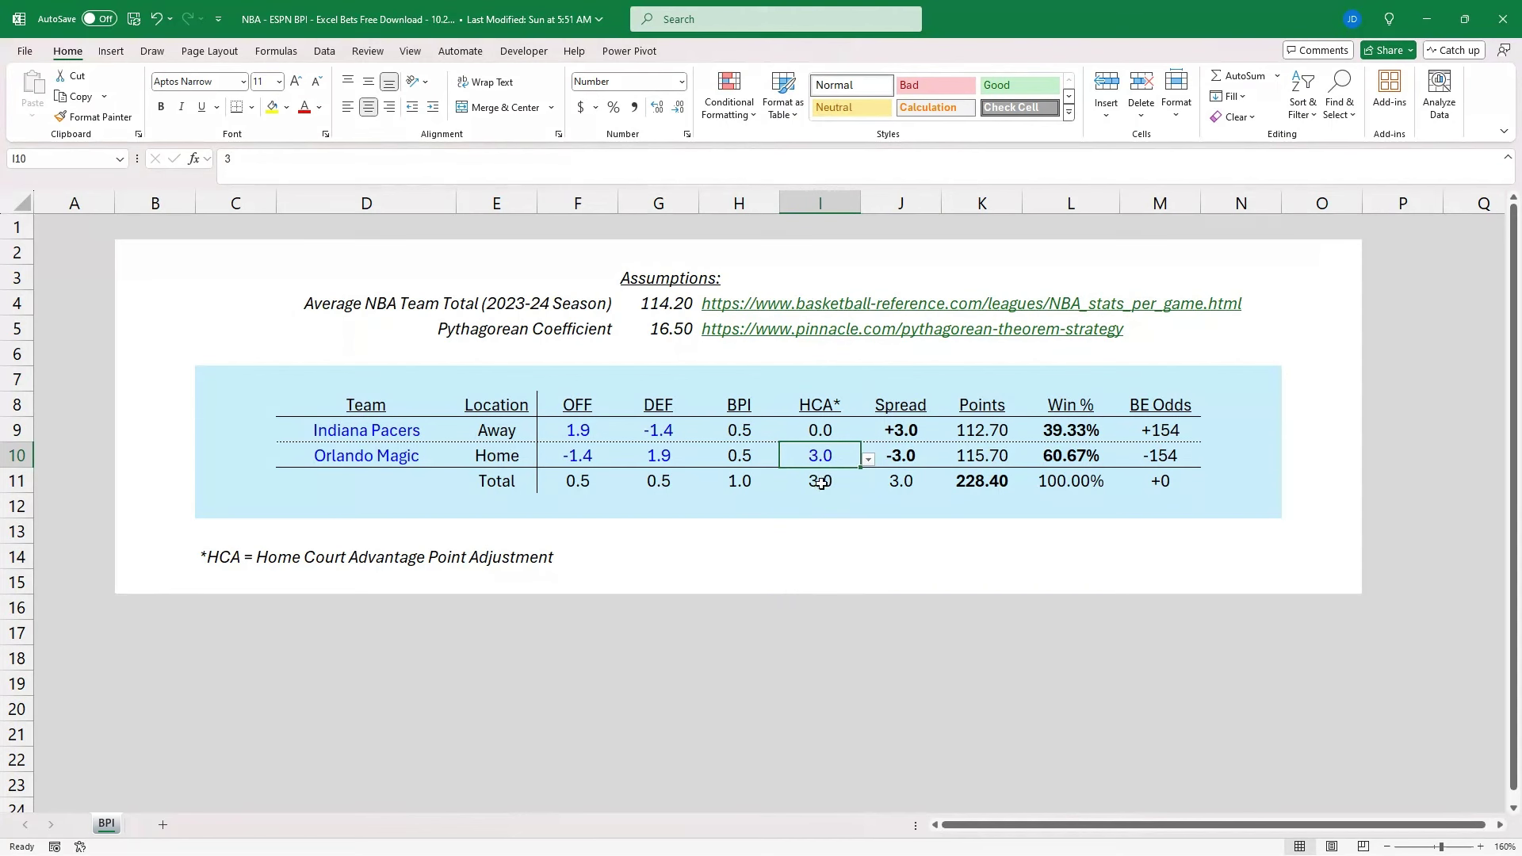
pyautogui.click(842, 505)
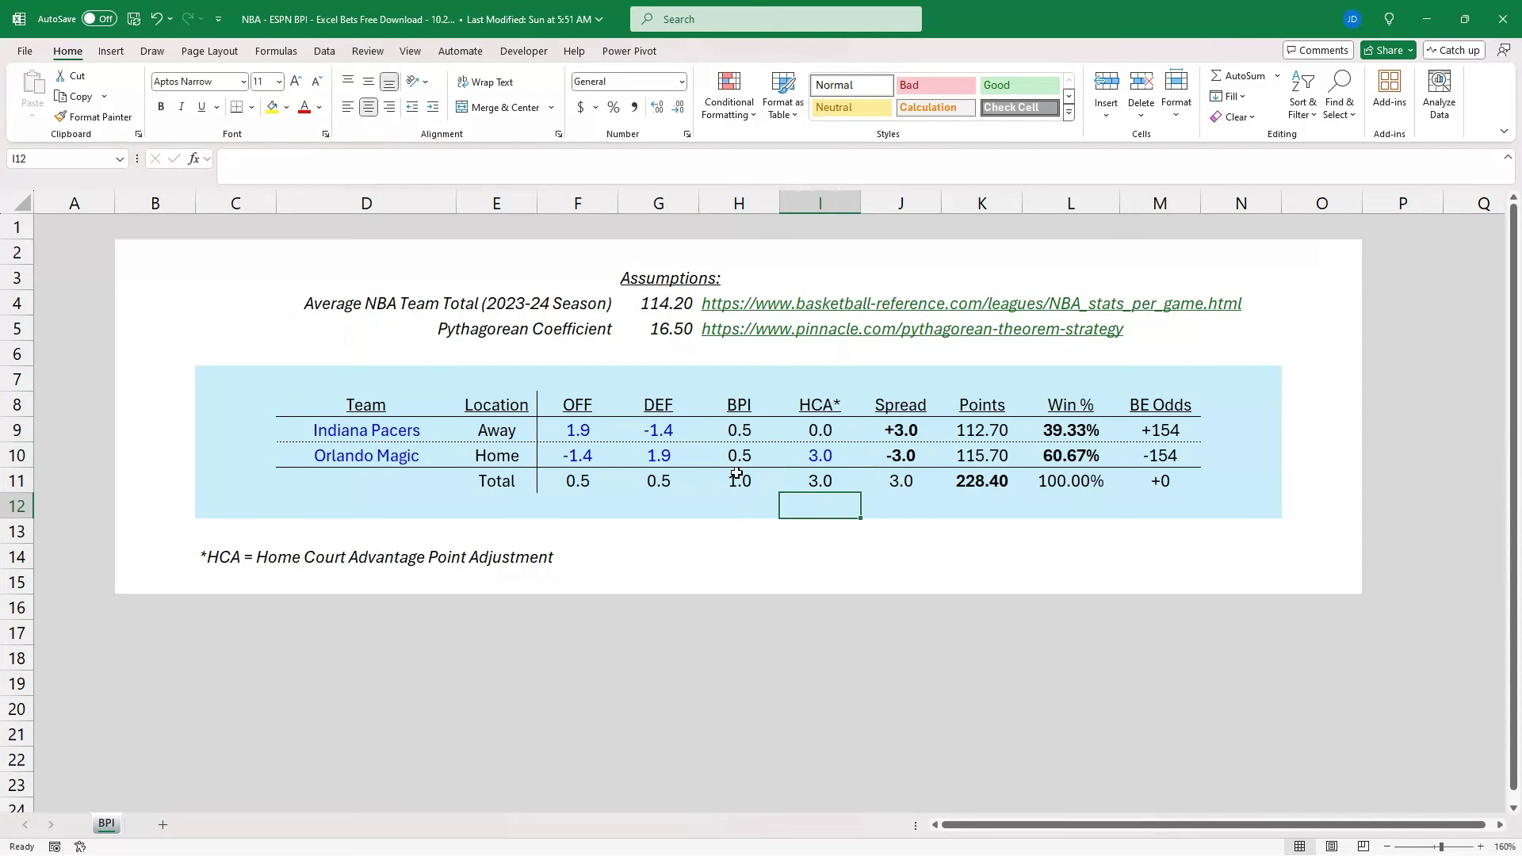
pyautogui.hotkey('alt', 'Tab')
pyautogui.click(793, 452)
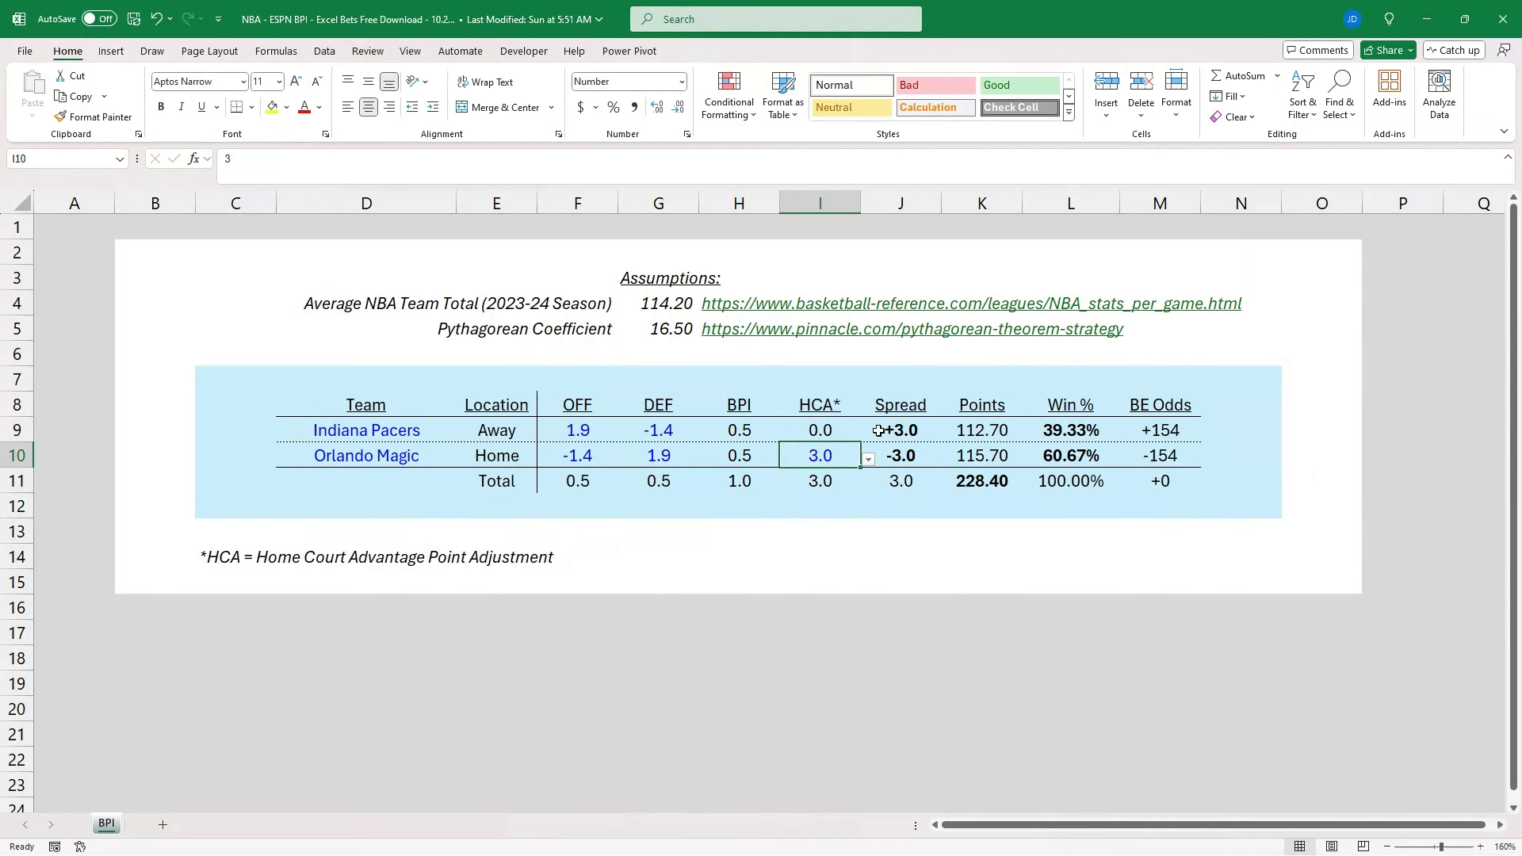
pyautogui.click(912, 426)
pyautogui.click(913, 459)
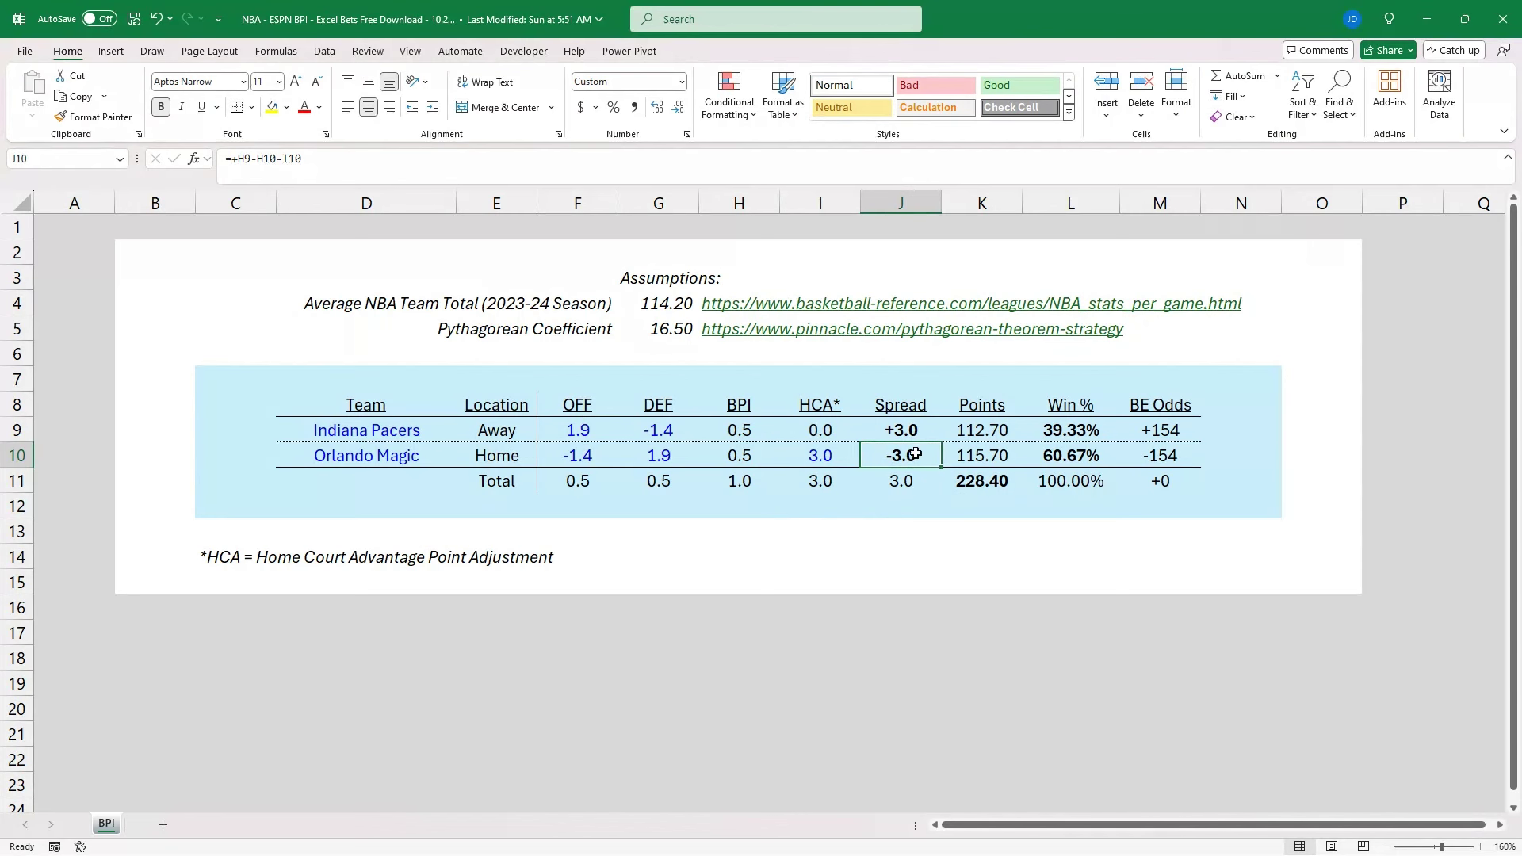
pyautogui.click(977, 425)
pyautogui.click(991, 455)
pyautogui.click(1004, 479)
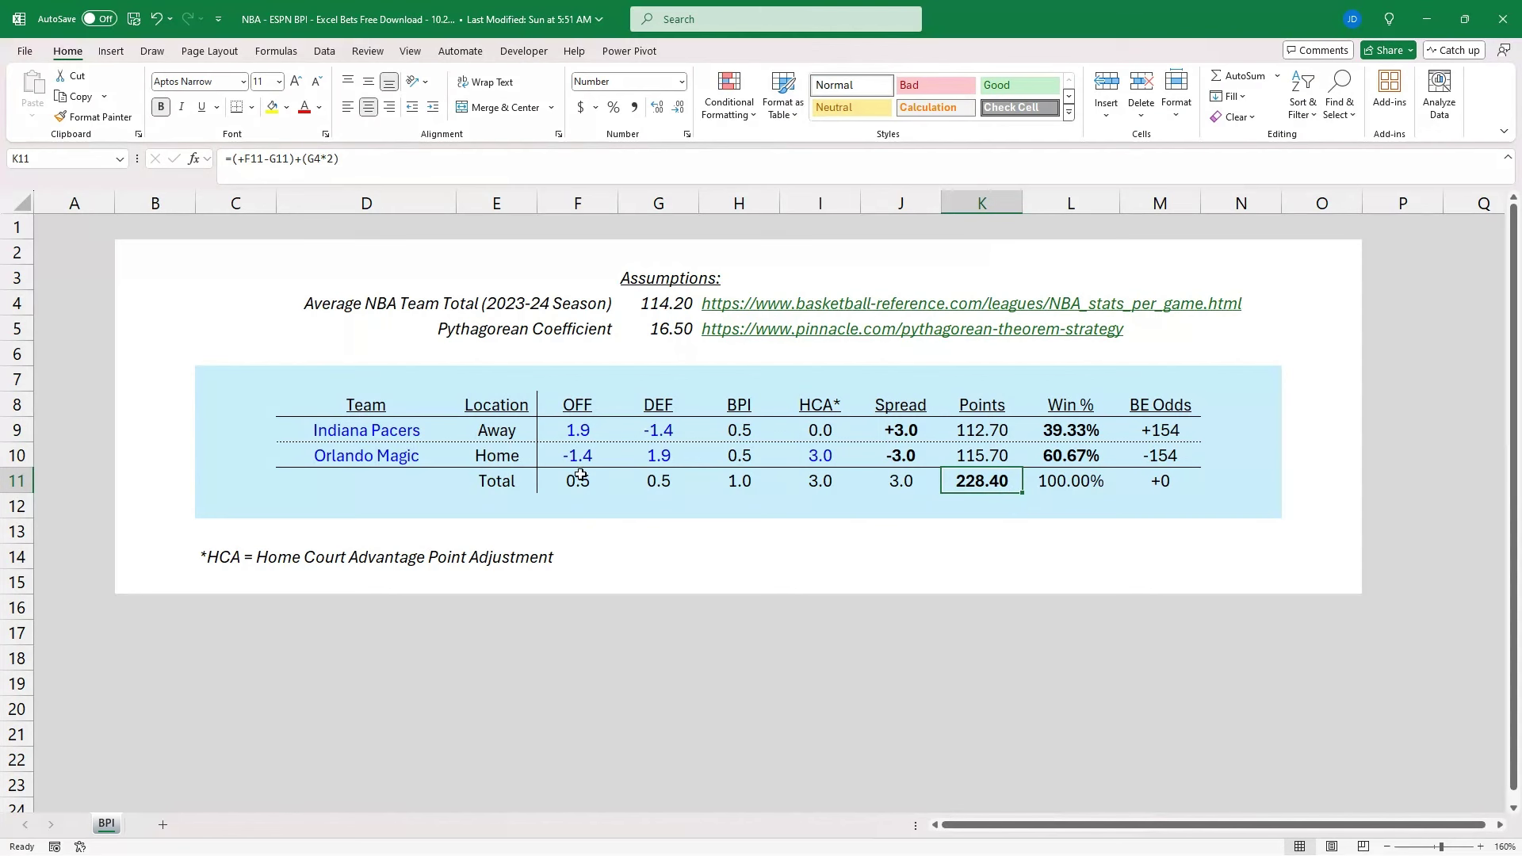
pyautogui.click(576, 480)
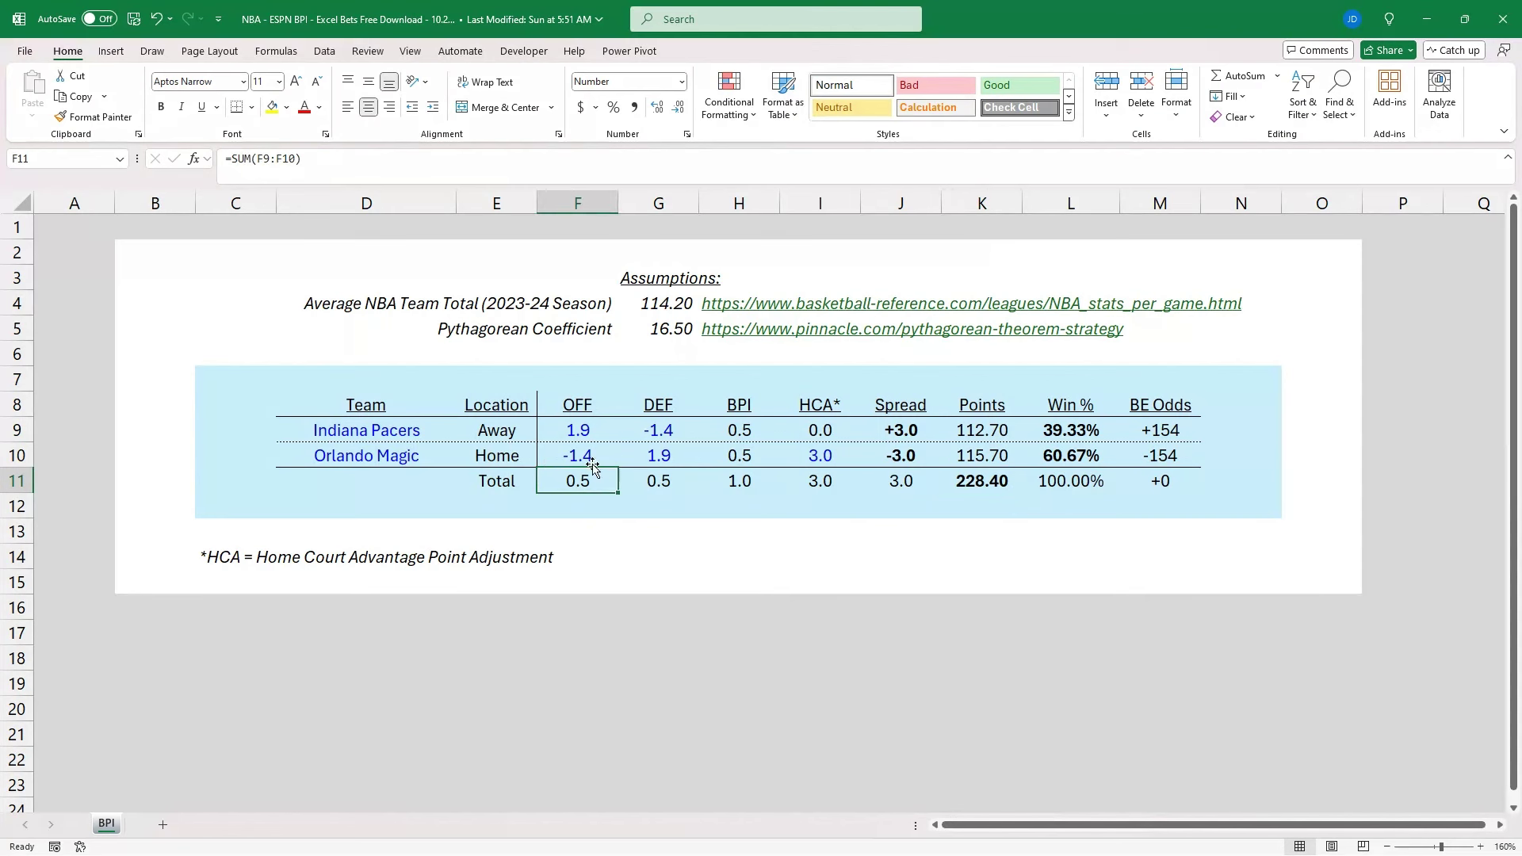
pyautogui.click(648, 485)
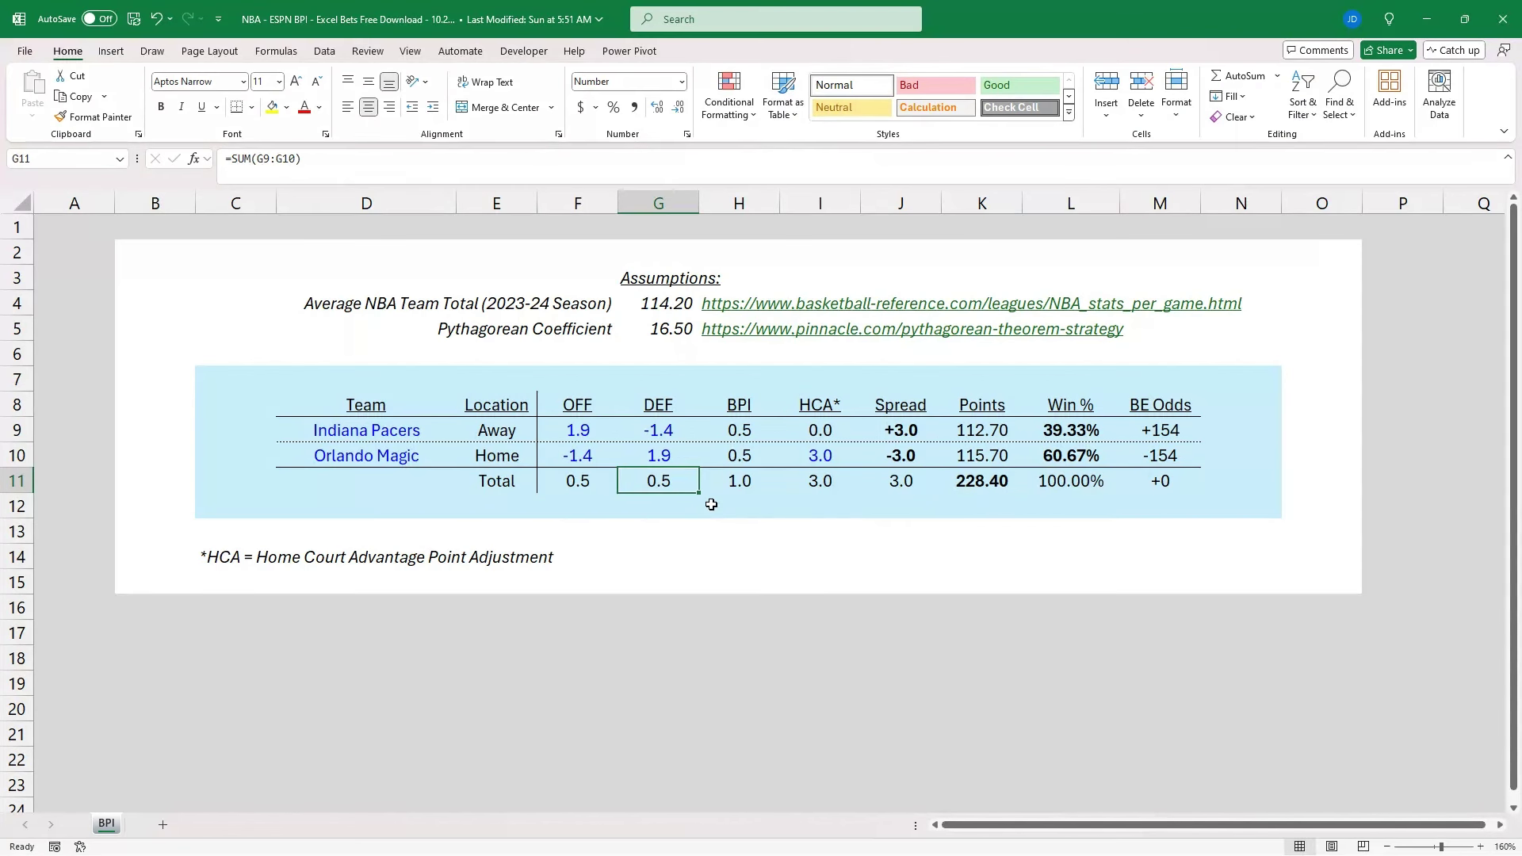
pyautogui.click(998, 481)
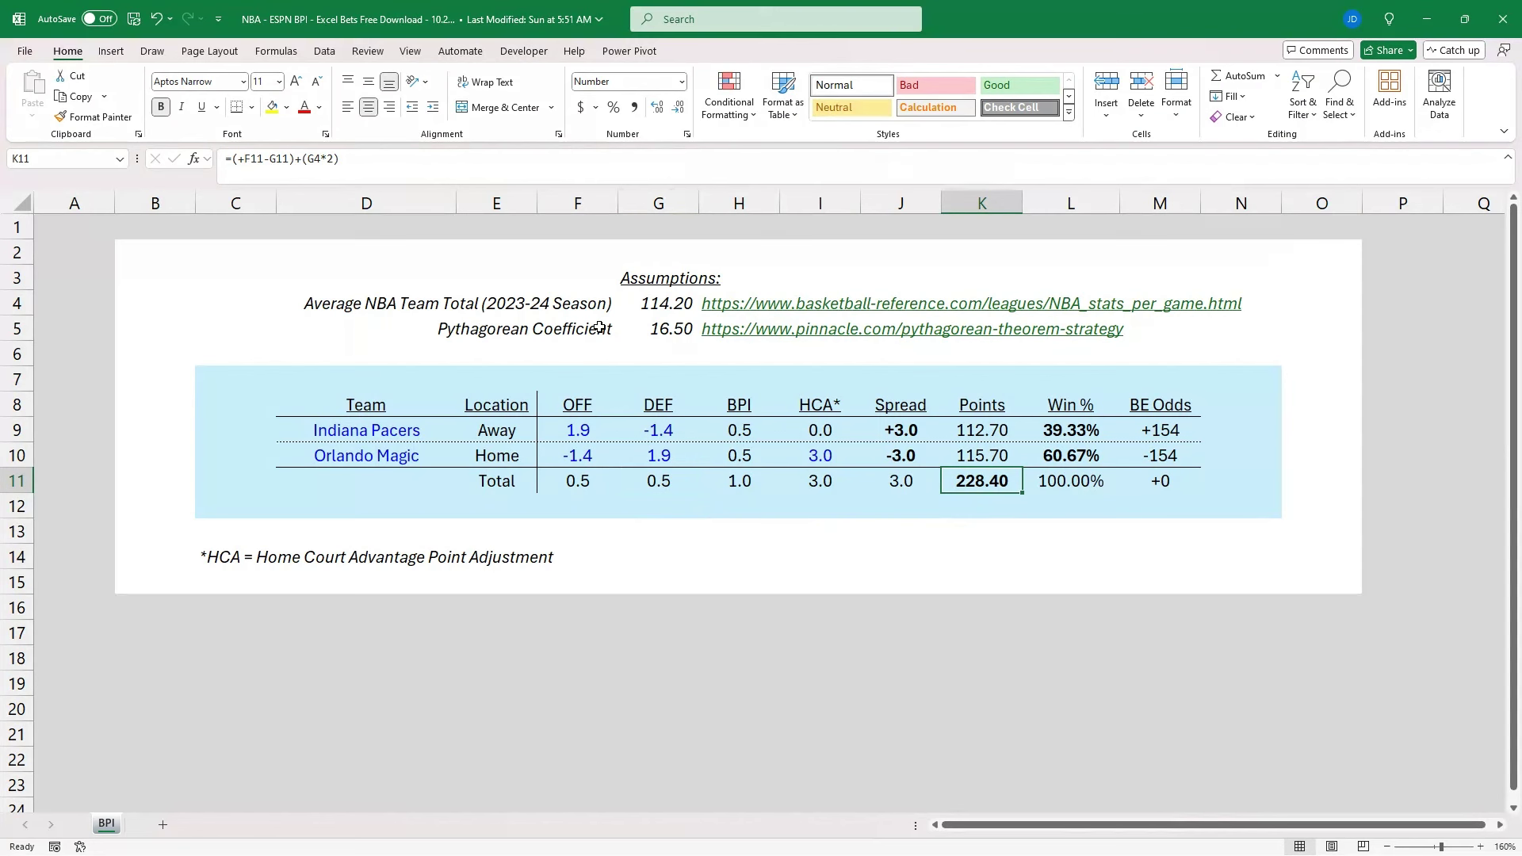
pyautogui.click(657, 309)
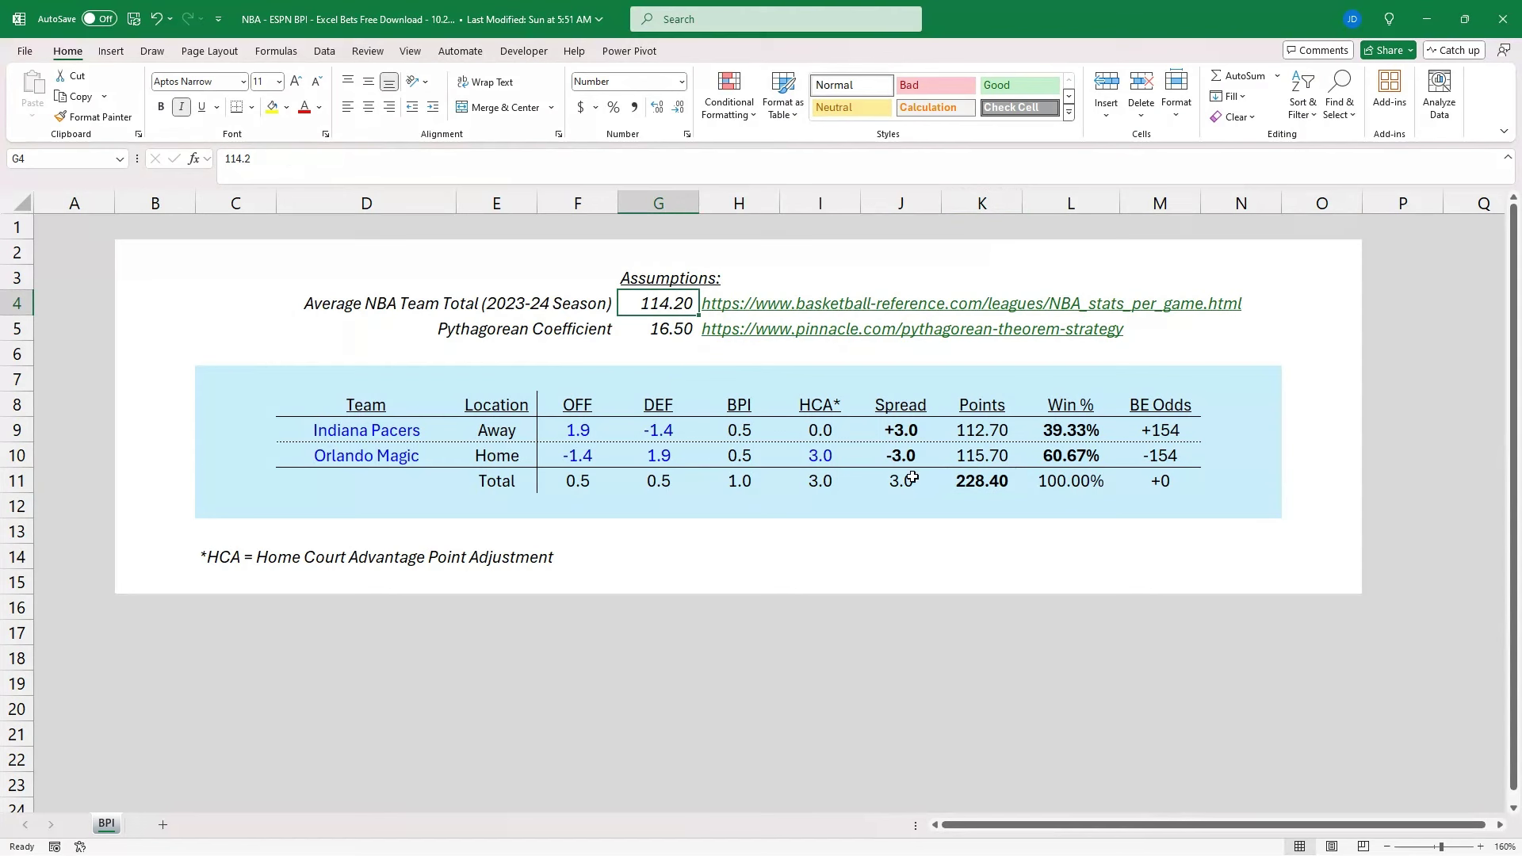
pyautogui.click(1006, 484)
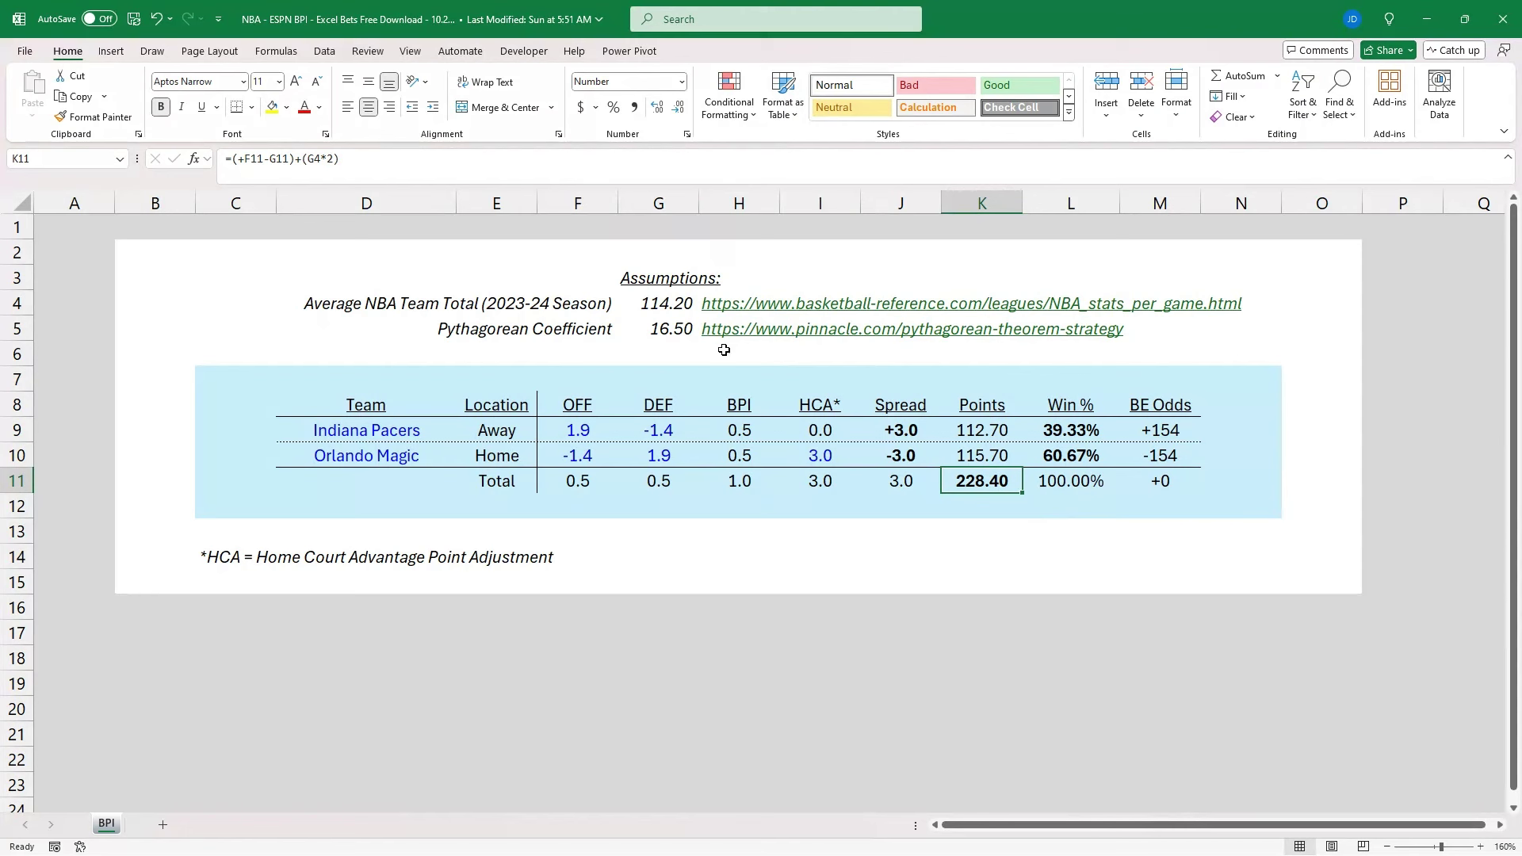
pyautogui.click(1064, 429)
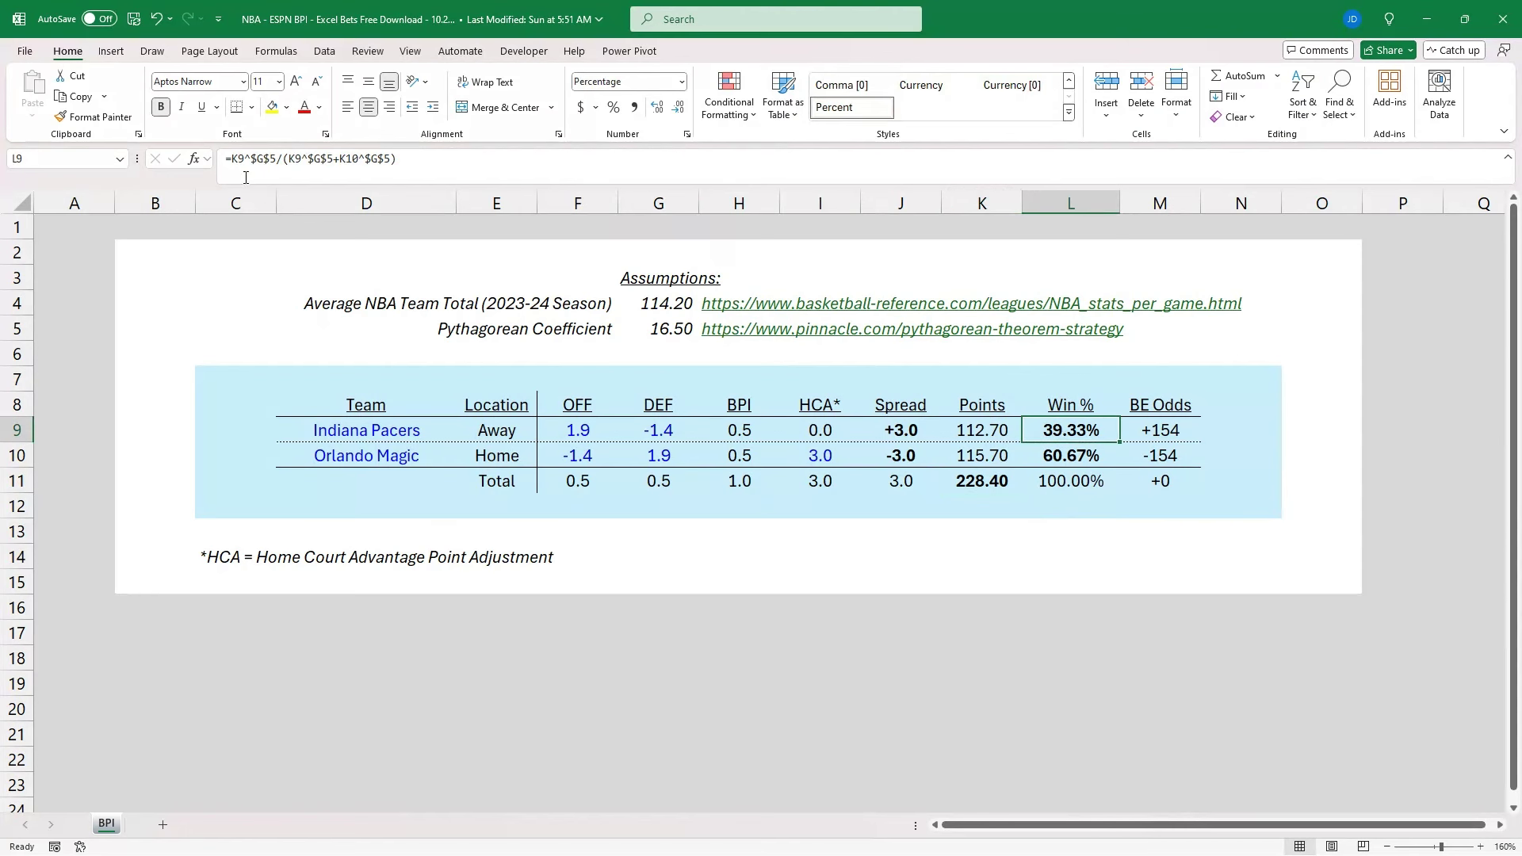
pyautogui.click(976, 433)
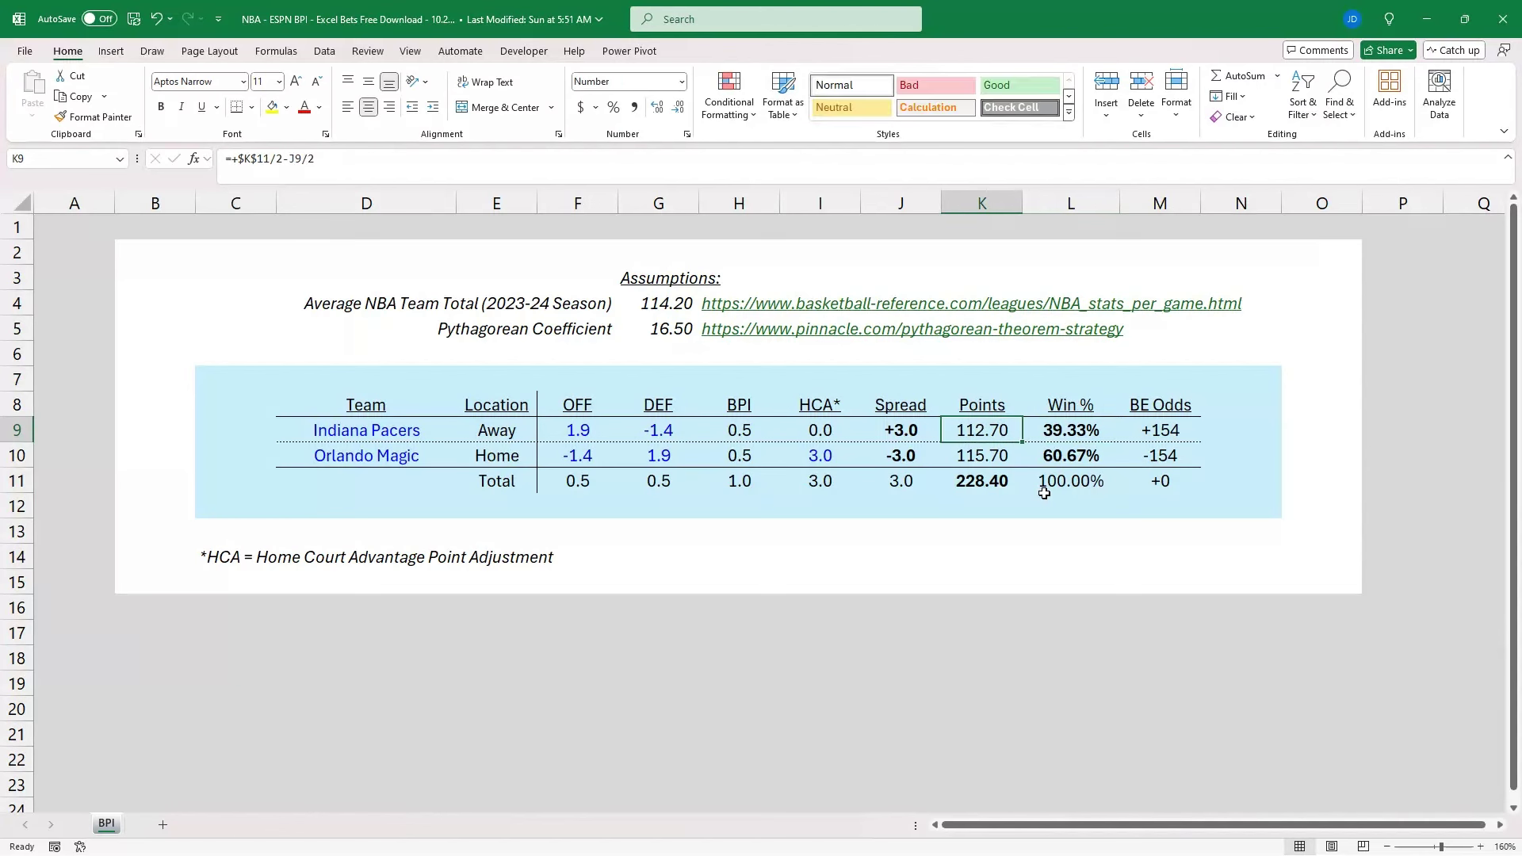
pyautogui.click(1077, 434)
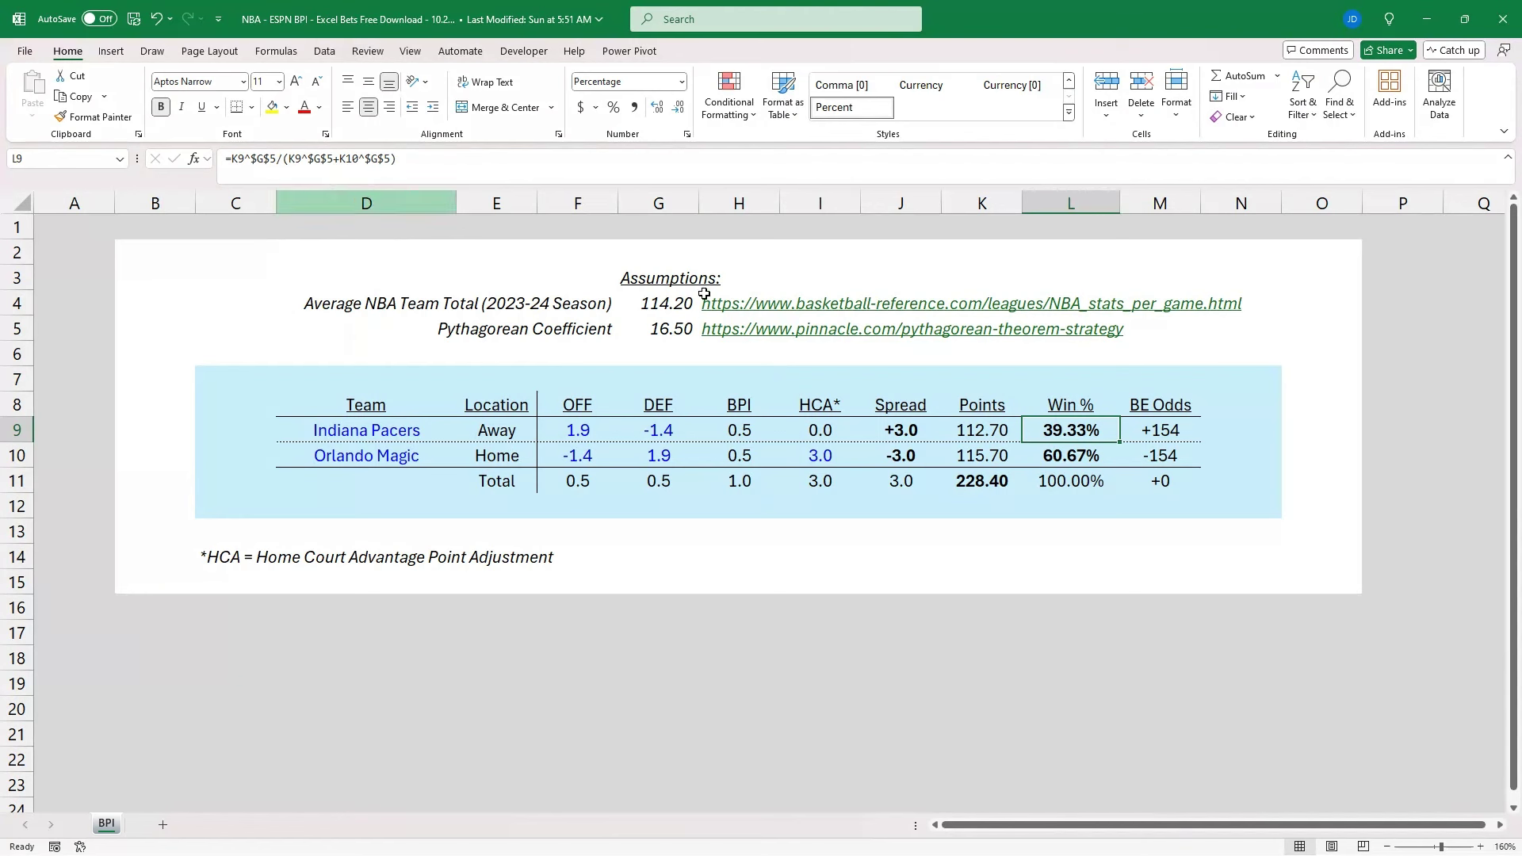
pyautogui.press('Down')
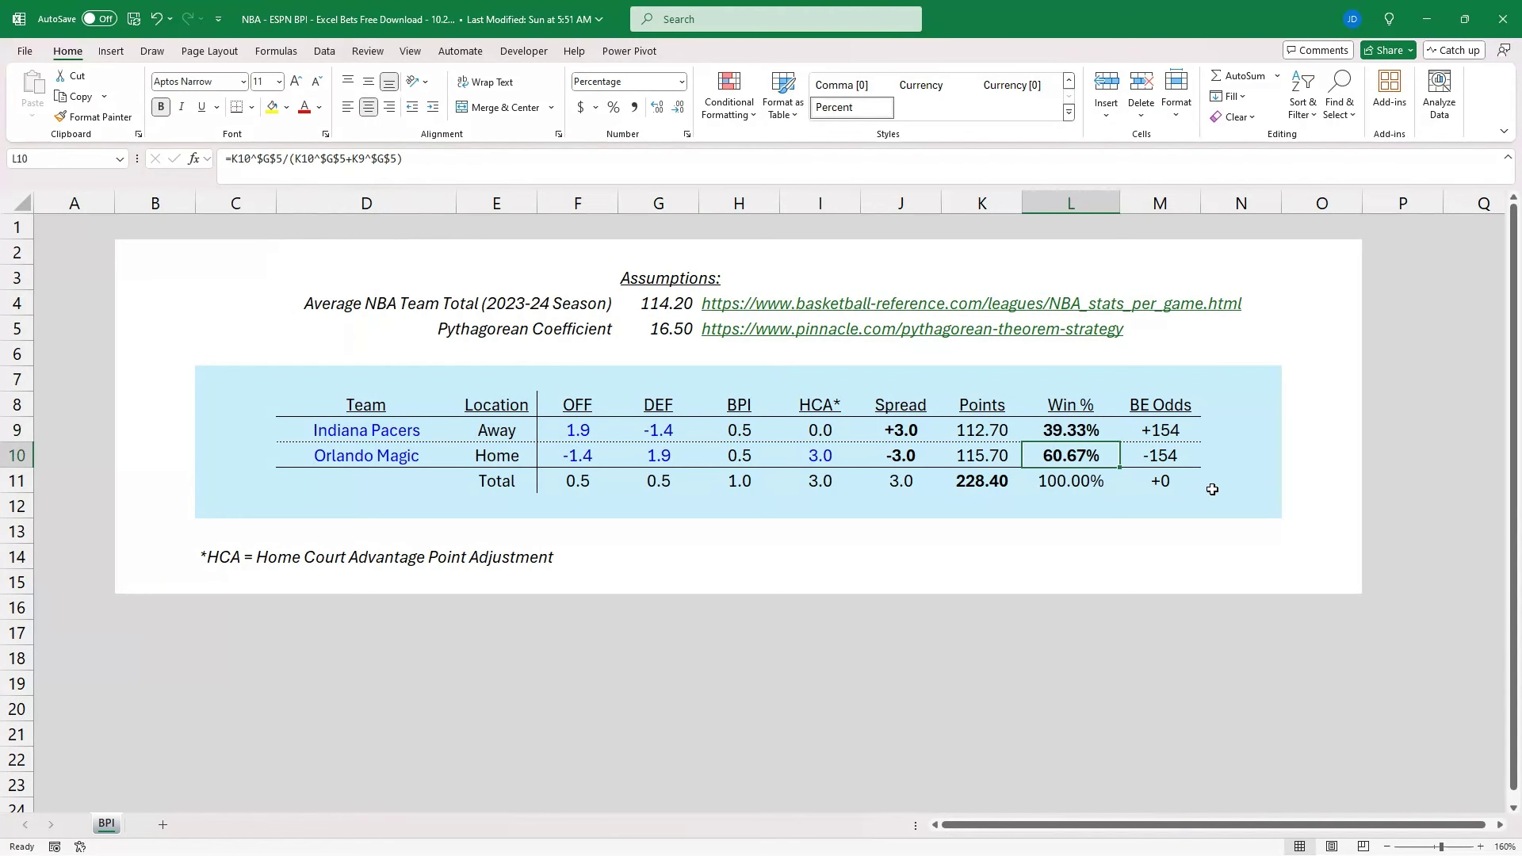
pyautogui.press('Up')
pyautogui.click(1067, 453)
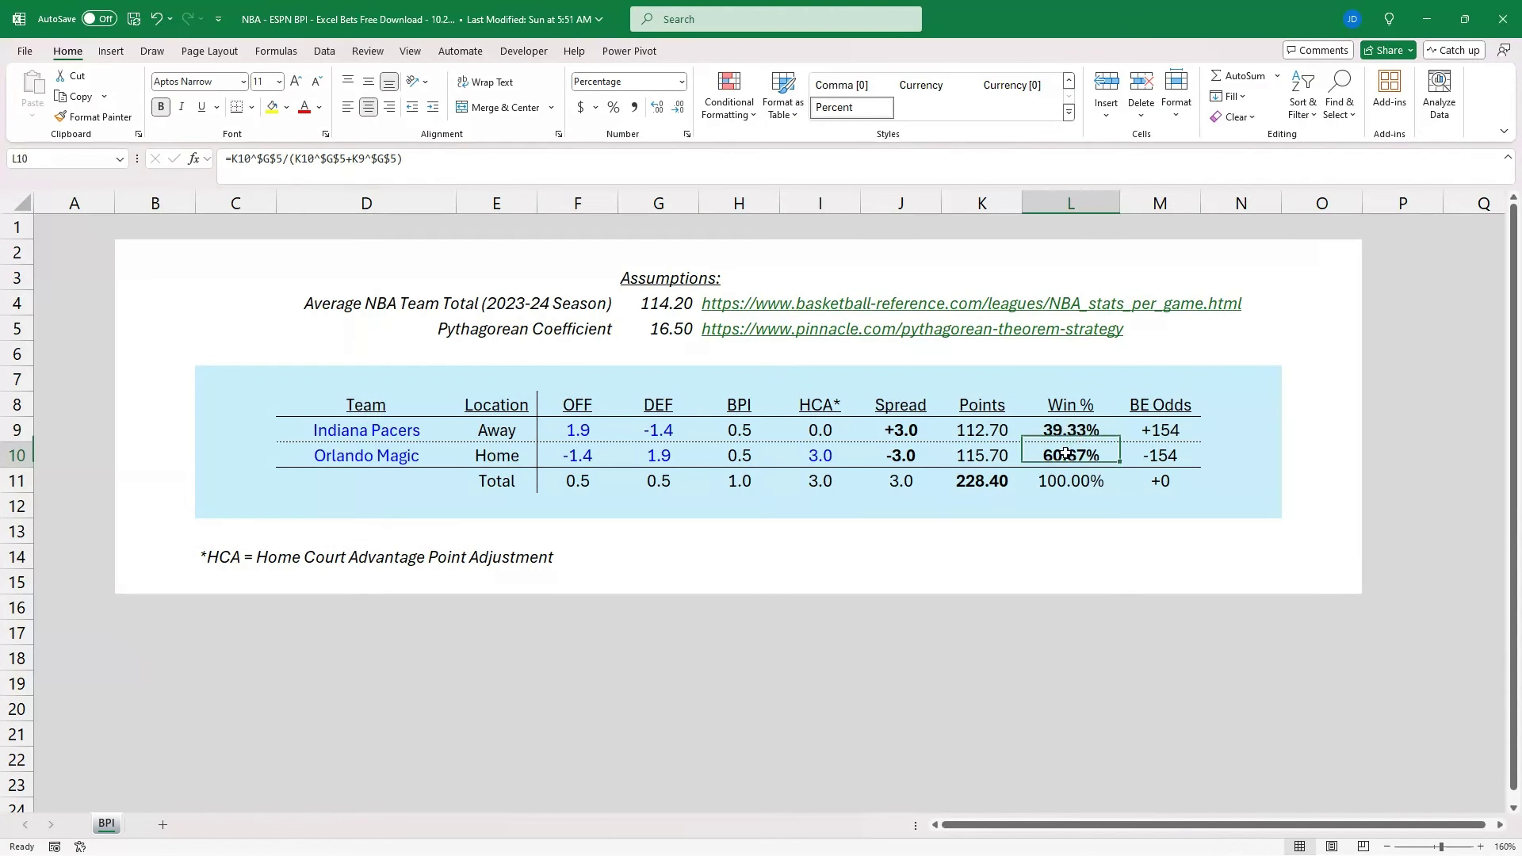
pyautogui.press('Up')
pyautogui.click(1074, 450)
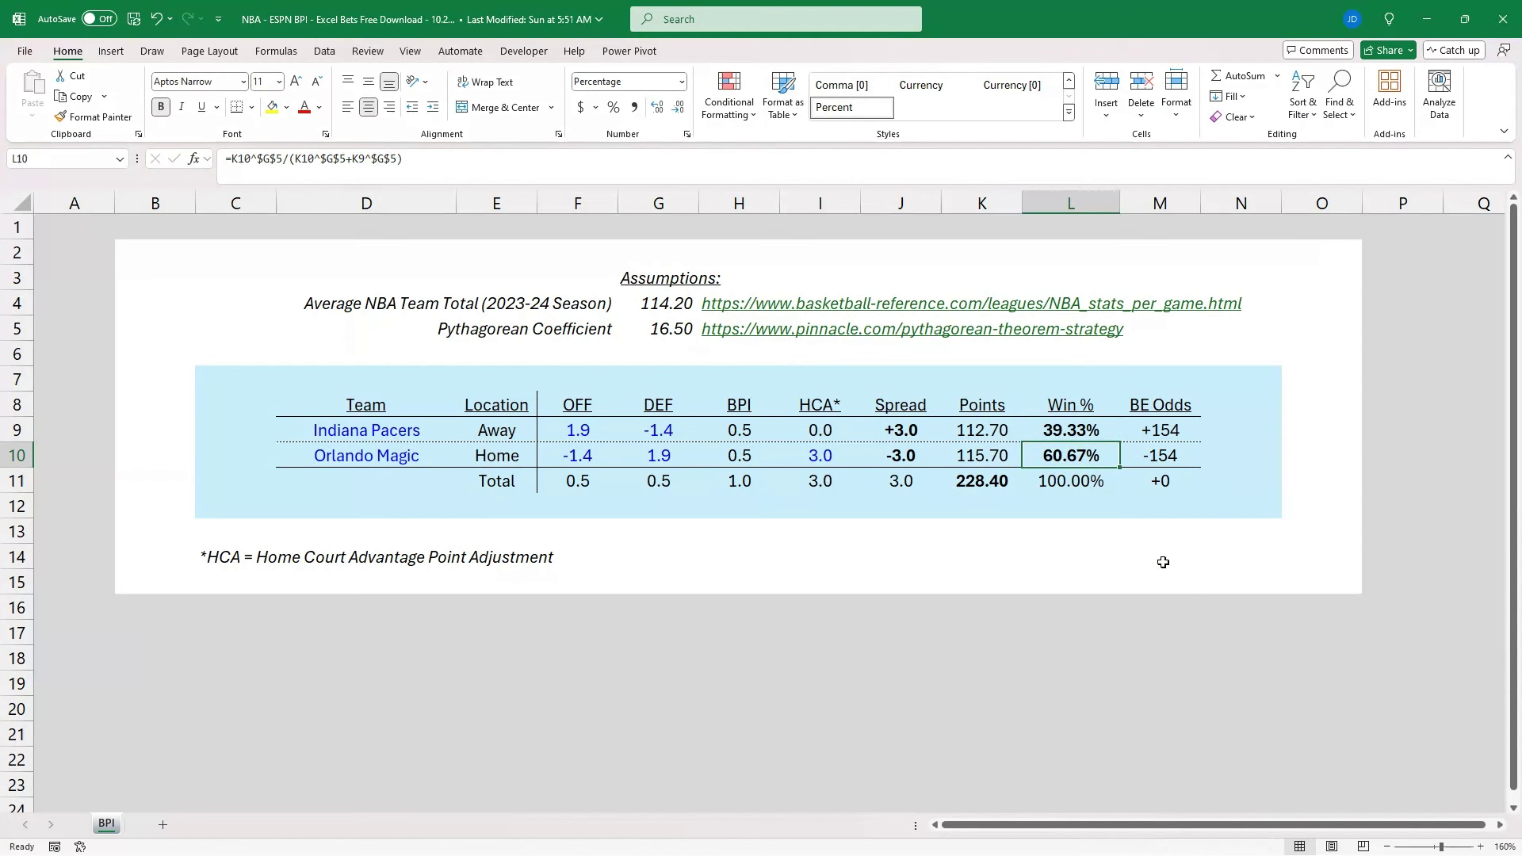
pyautogui.press('Down')
pyautogui.click(1176, 429)
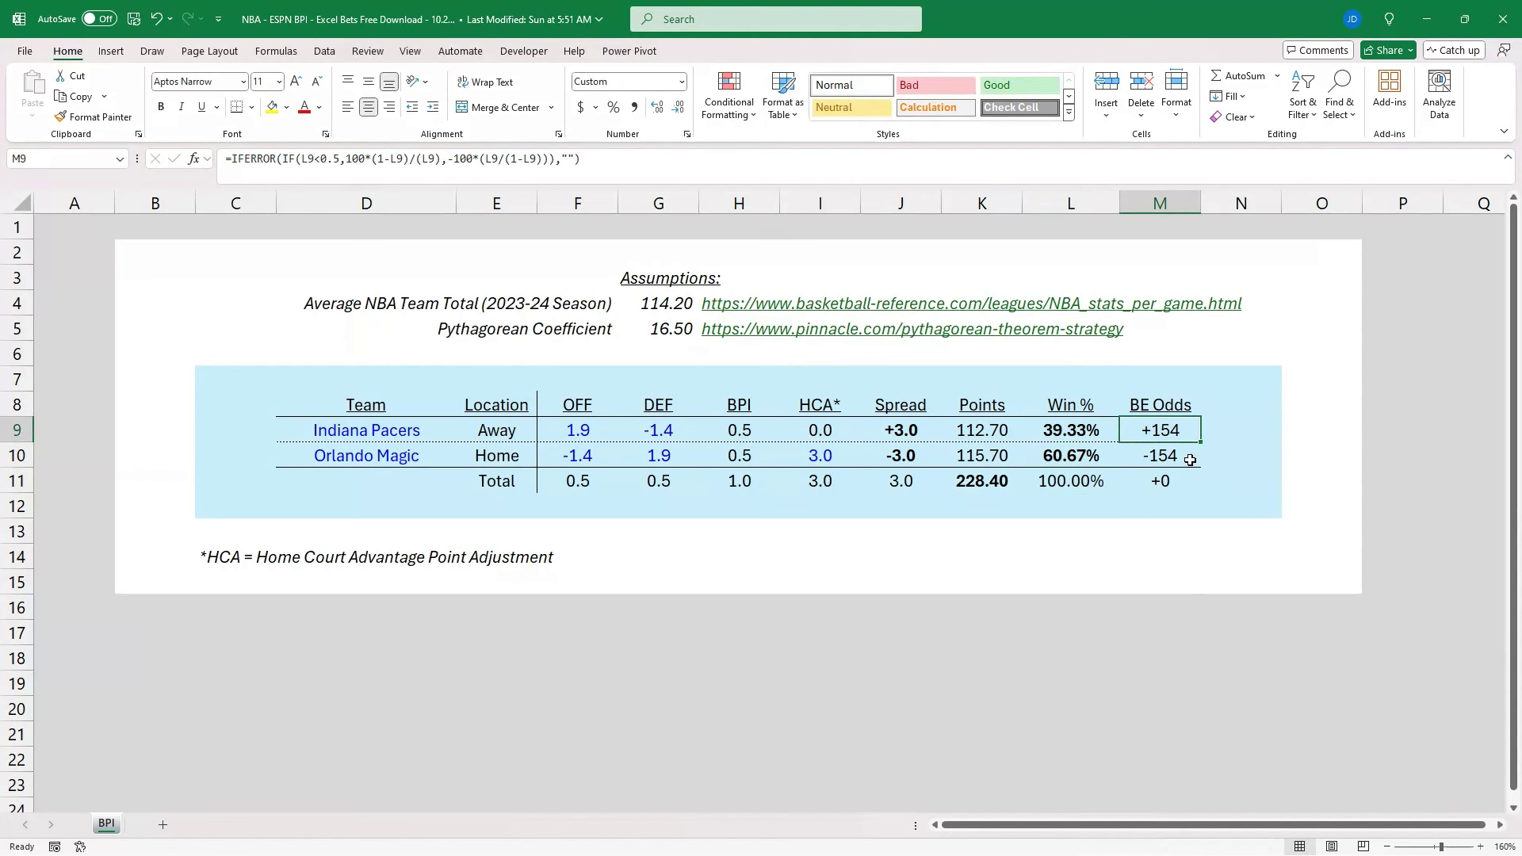
pyautogui.click(1179, 458)
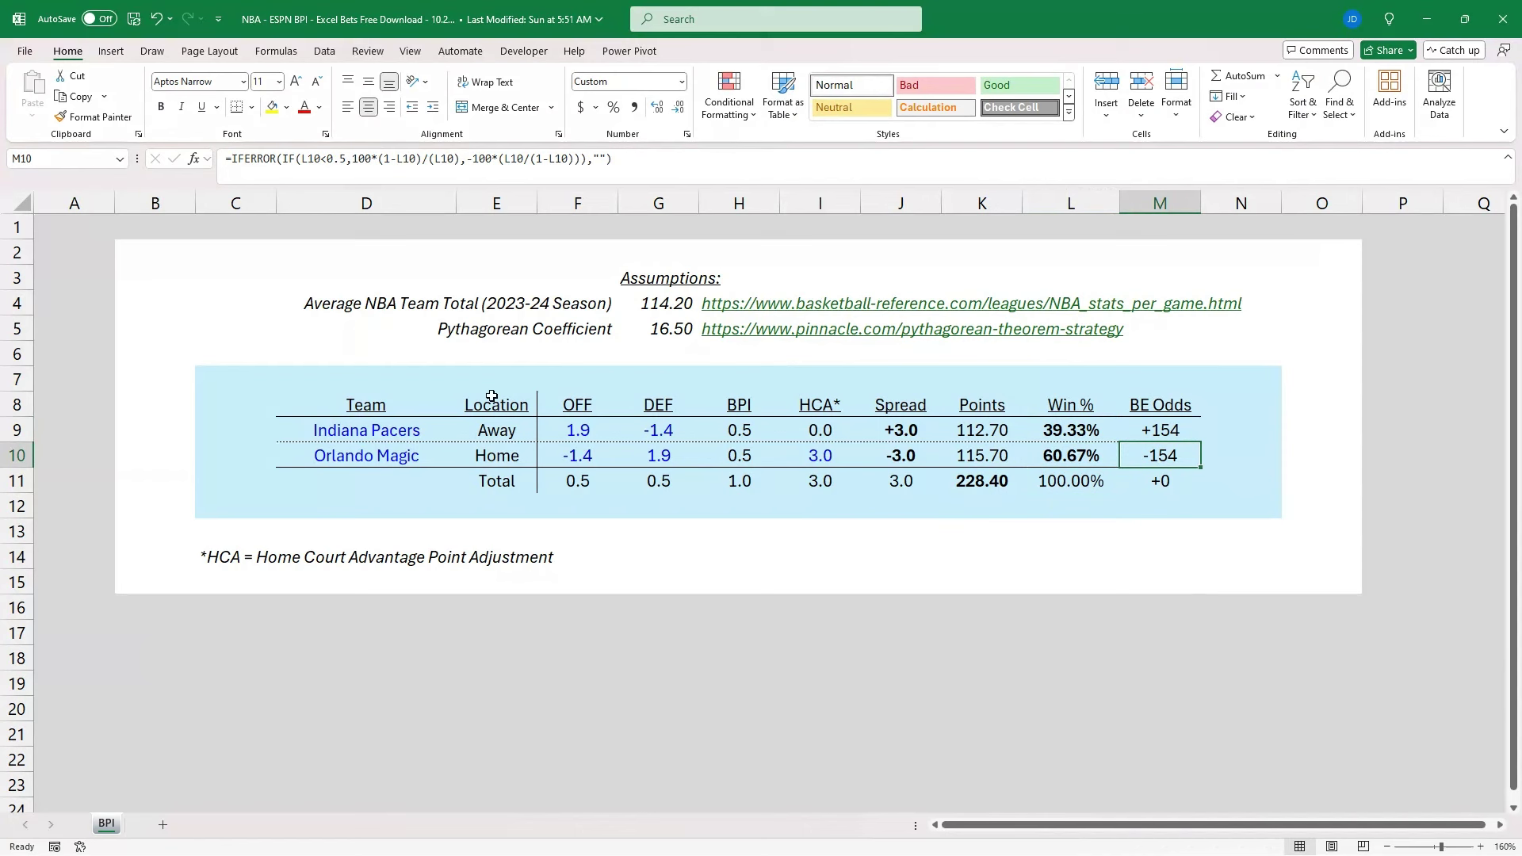
pyautogui.click(590, 476)
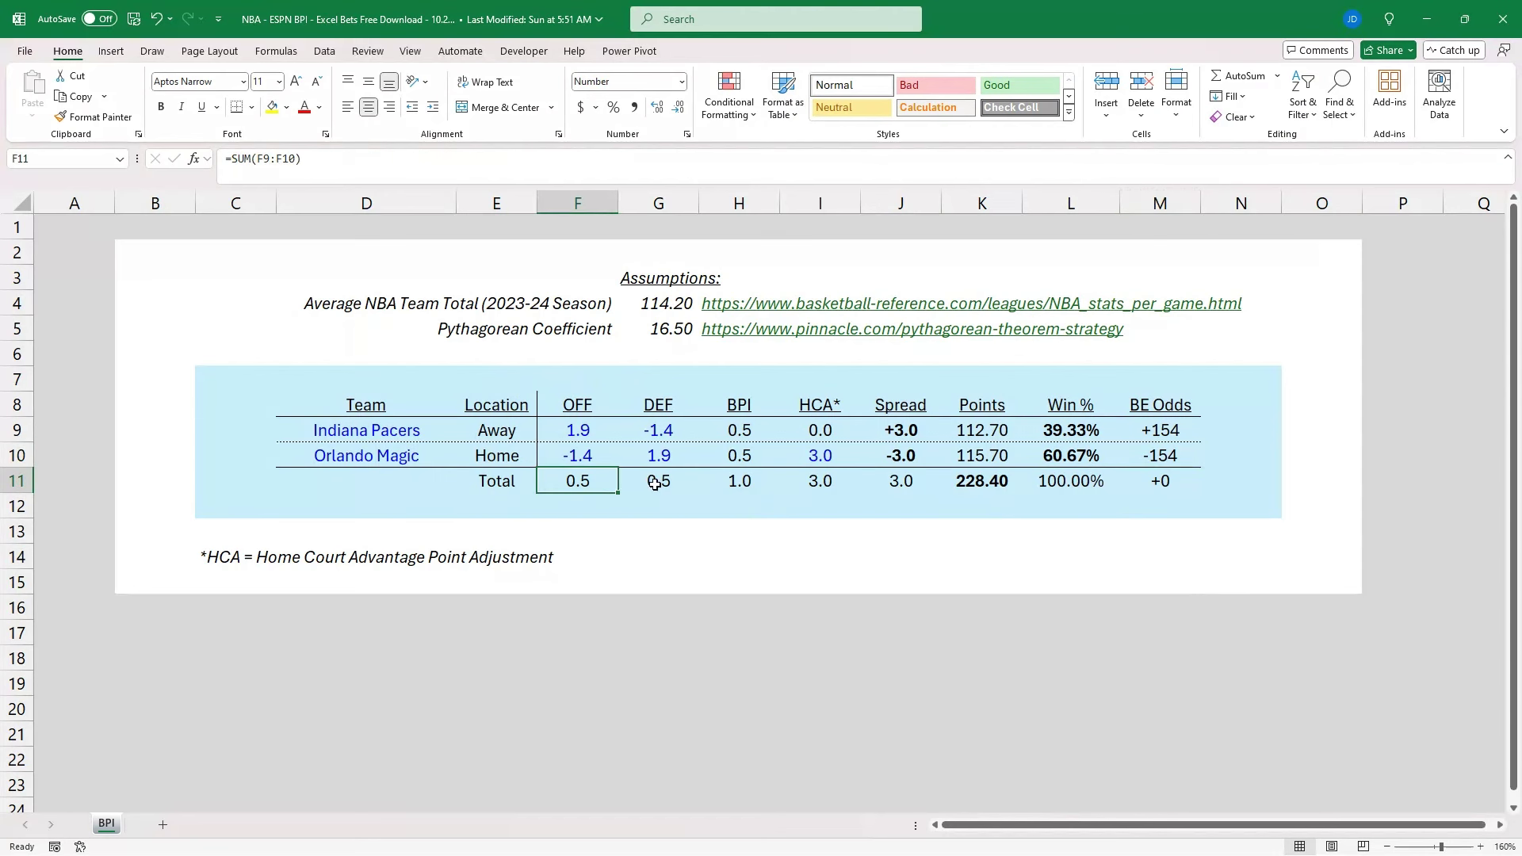
pyautogui.click(1001, 485)
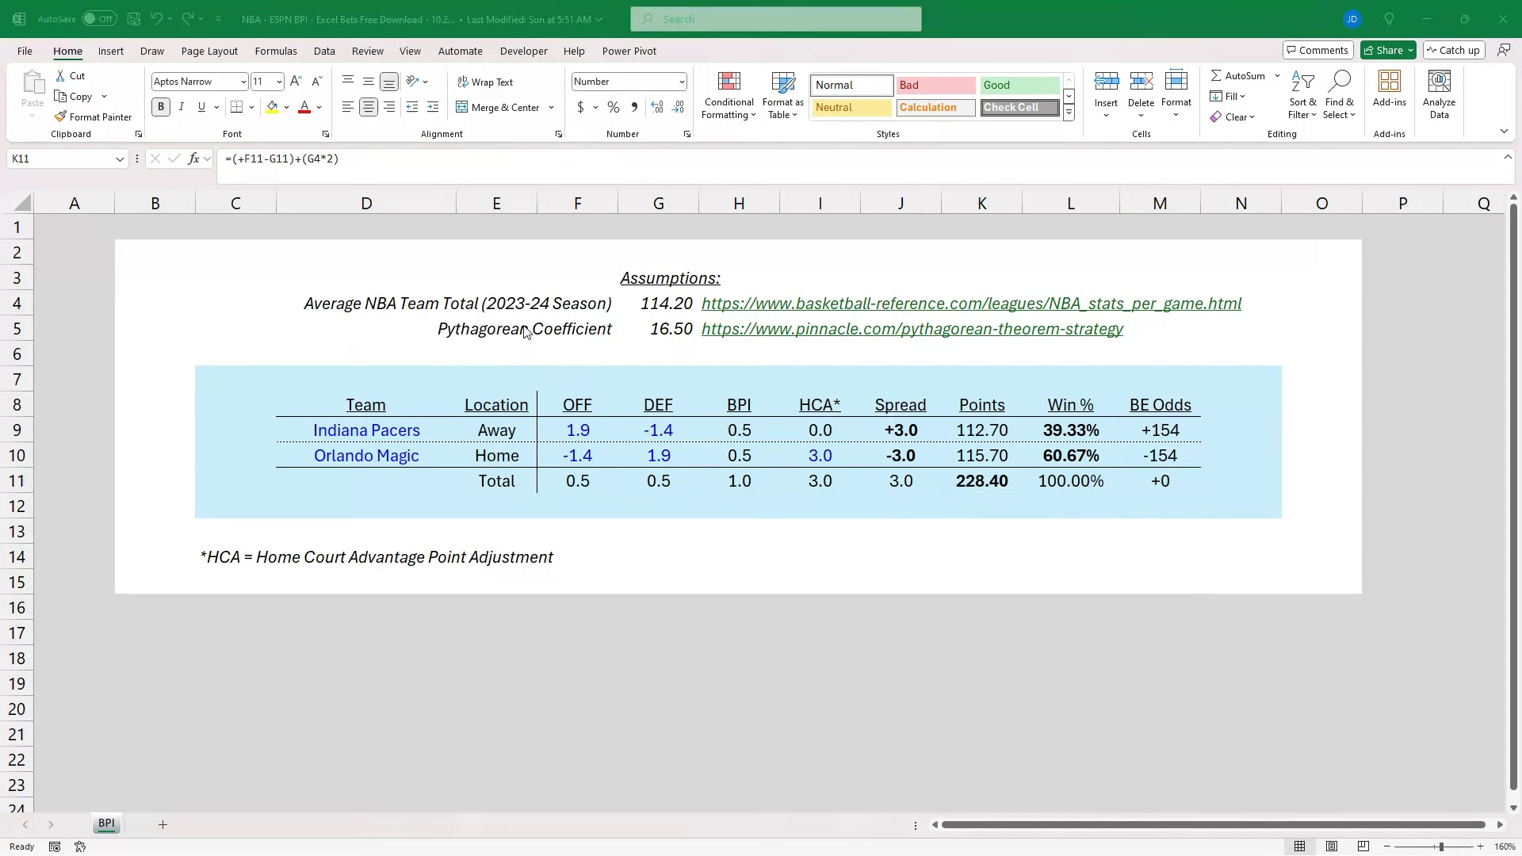
pyautogui.hotkey('alt', 'Tab')
pyautogui.click(314, 24)
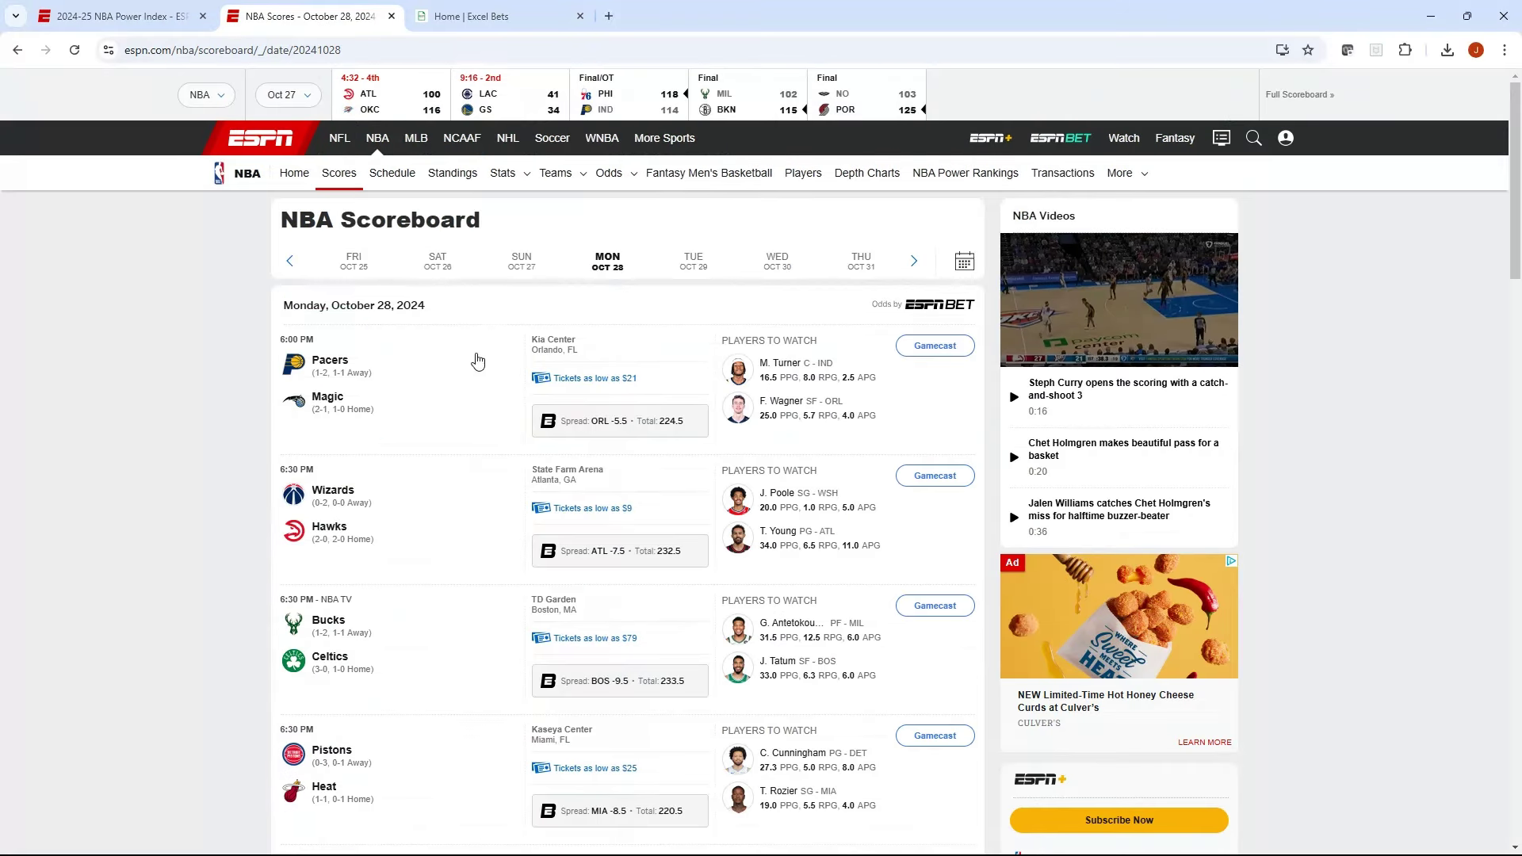
pyautogui.scroll(-1, 451, 435)
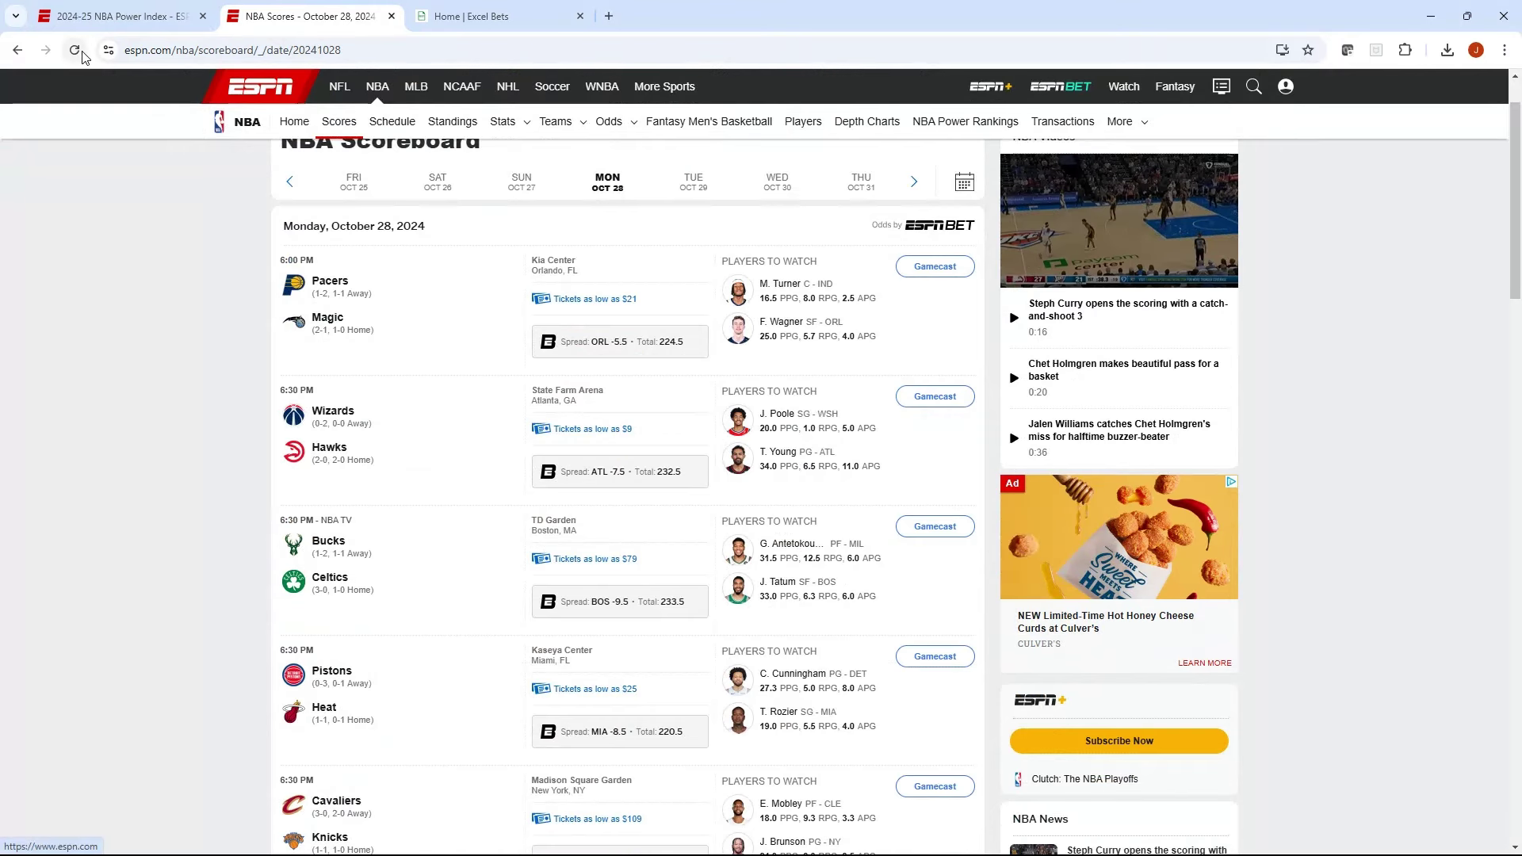
pyautogui.click(115, 16)
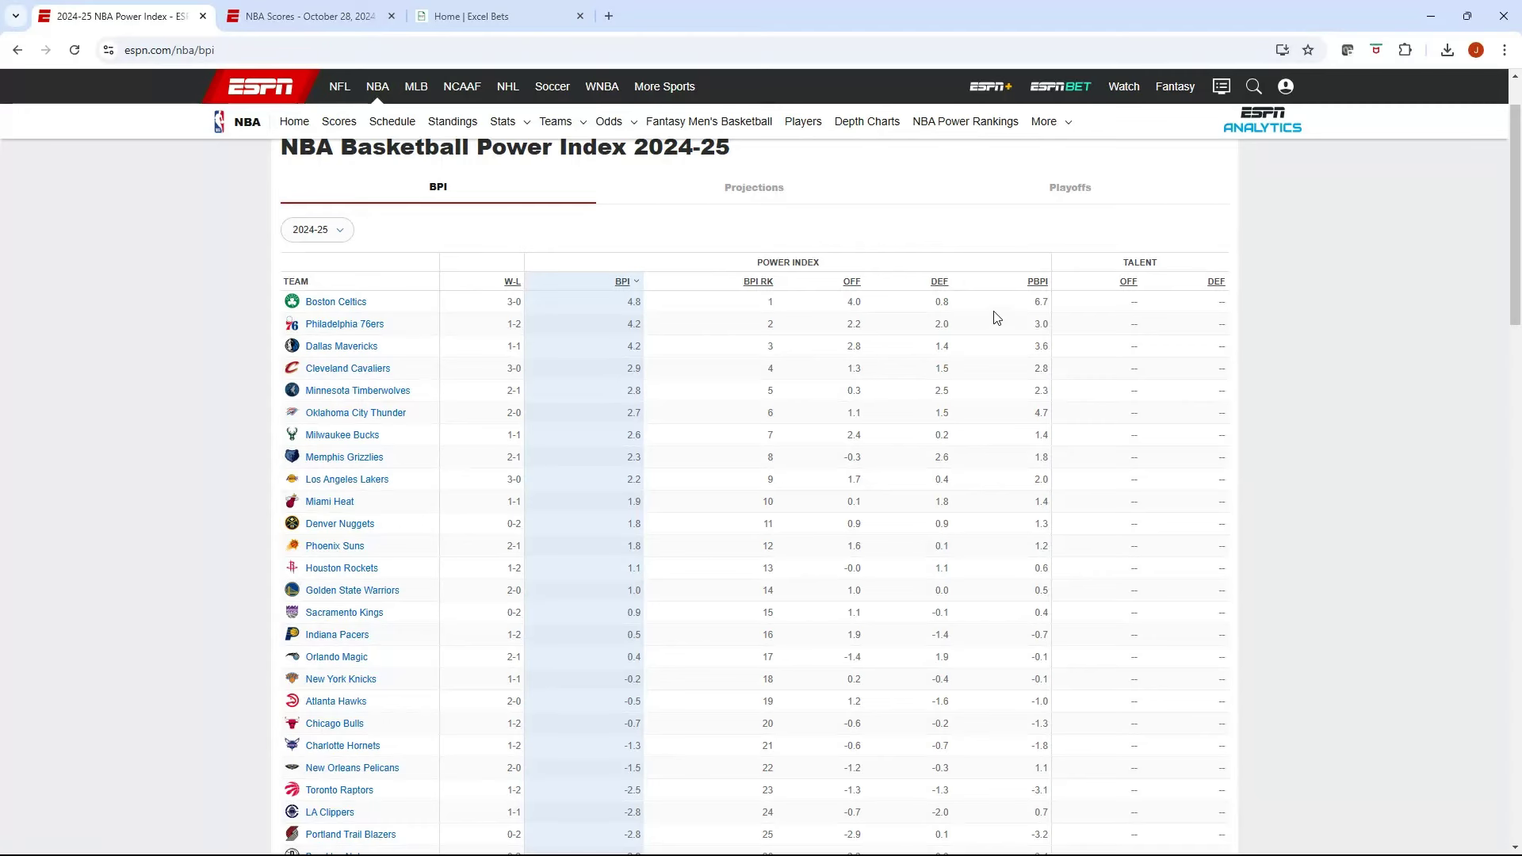
pyautogui.hotkey('alt', 'Tab')
# - Make Boston Celtics the home team with offense rating 4 and defense 0.8
pyautogui.click(429, 449)
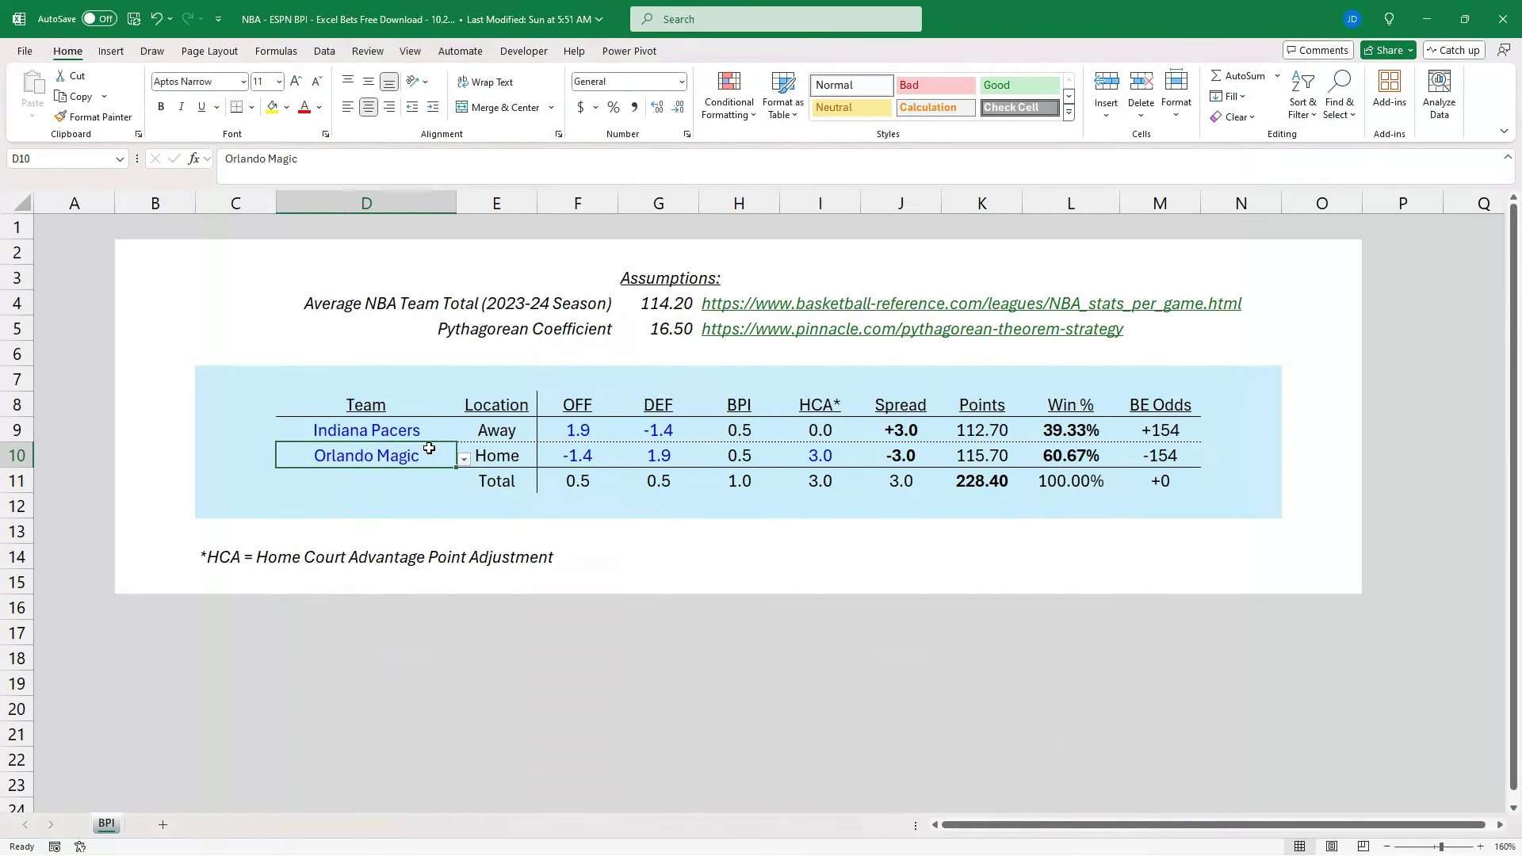
pyautogui.write('Bo')
pyautogui.press('Tab')
pyautogui.press('Tab')
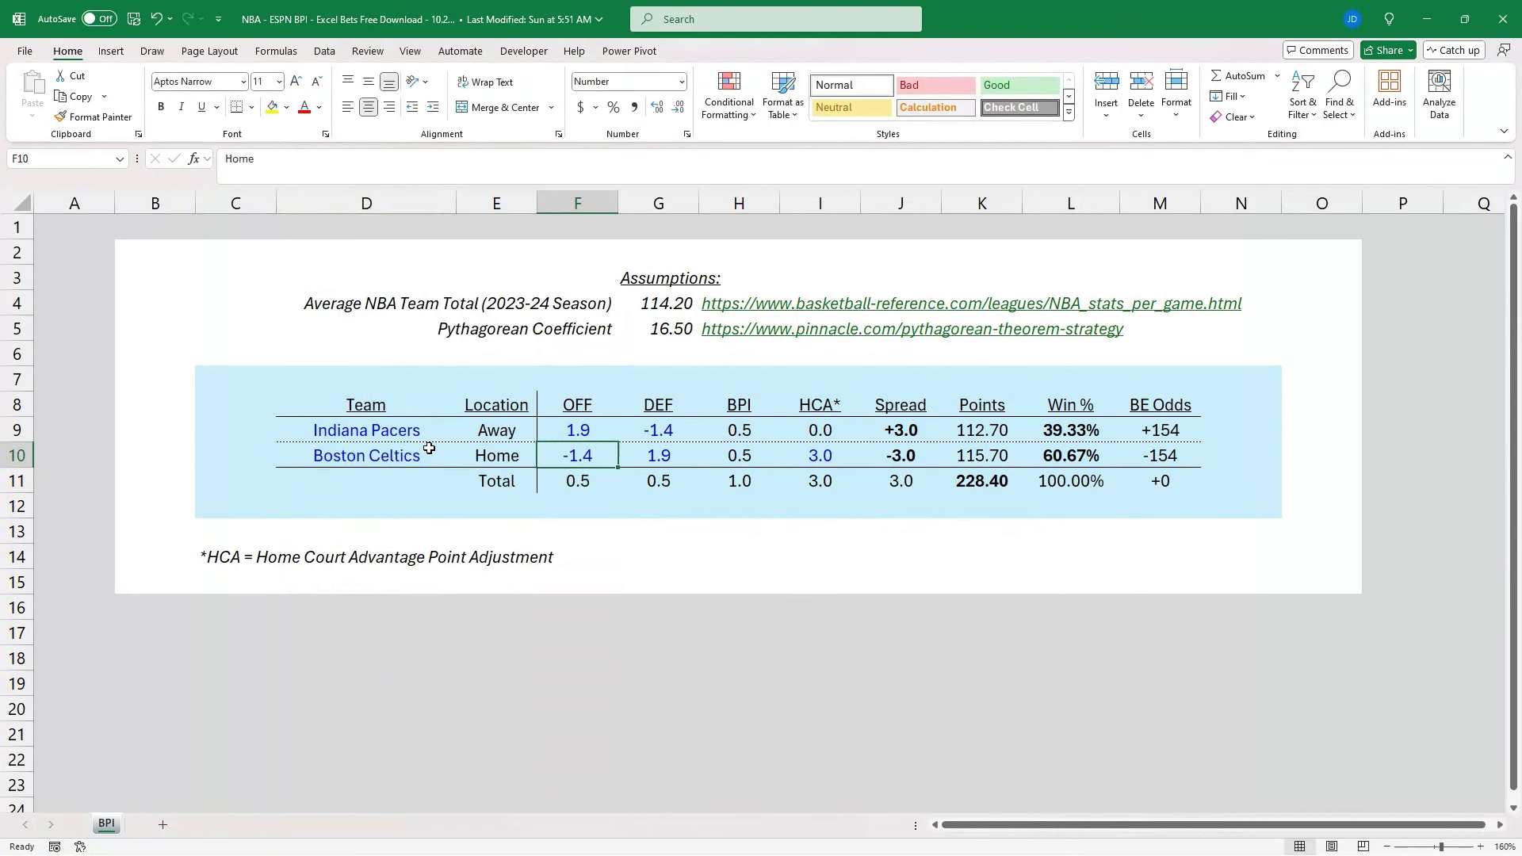
pyautogui.press('F2')
pyautogui.write('4')
pyautogui.press('Tab')
pyautogui.write('.8')
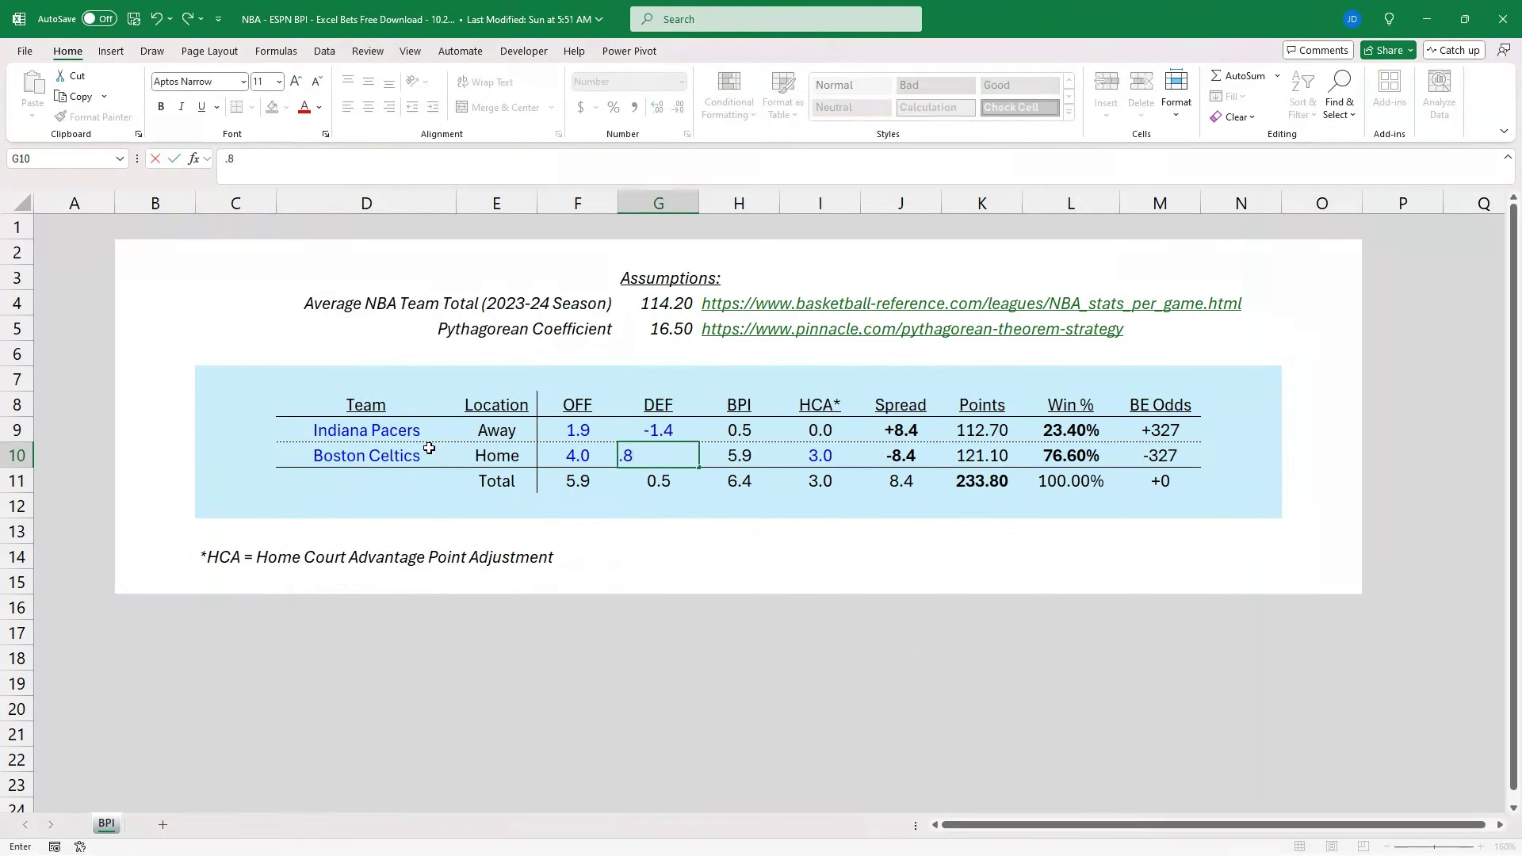
pyautogui.press('Up')
# - Make Milwaukee Bucks the away team with ESPN BPI offense 2.4 and defense 0.2
pyautogui.press('Left')
pyautogui.press('Left')
pyautogui.press('Left')
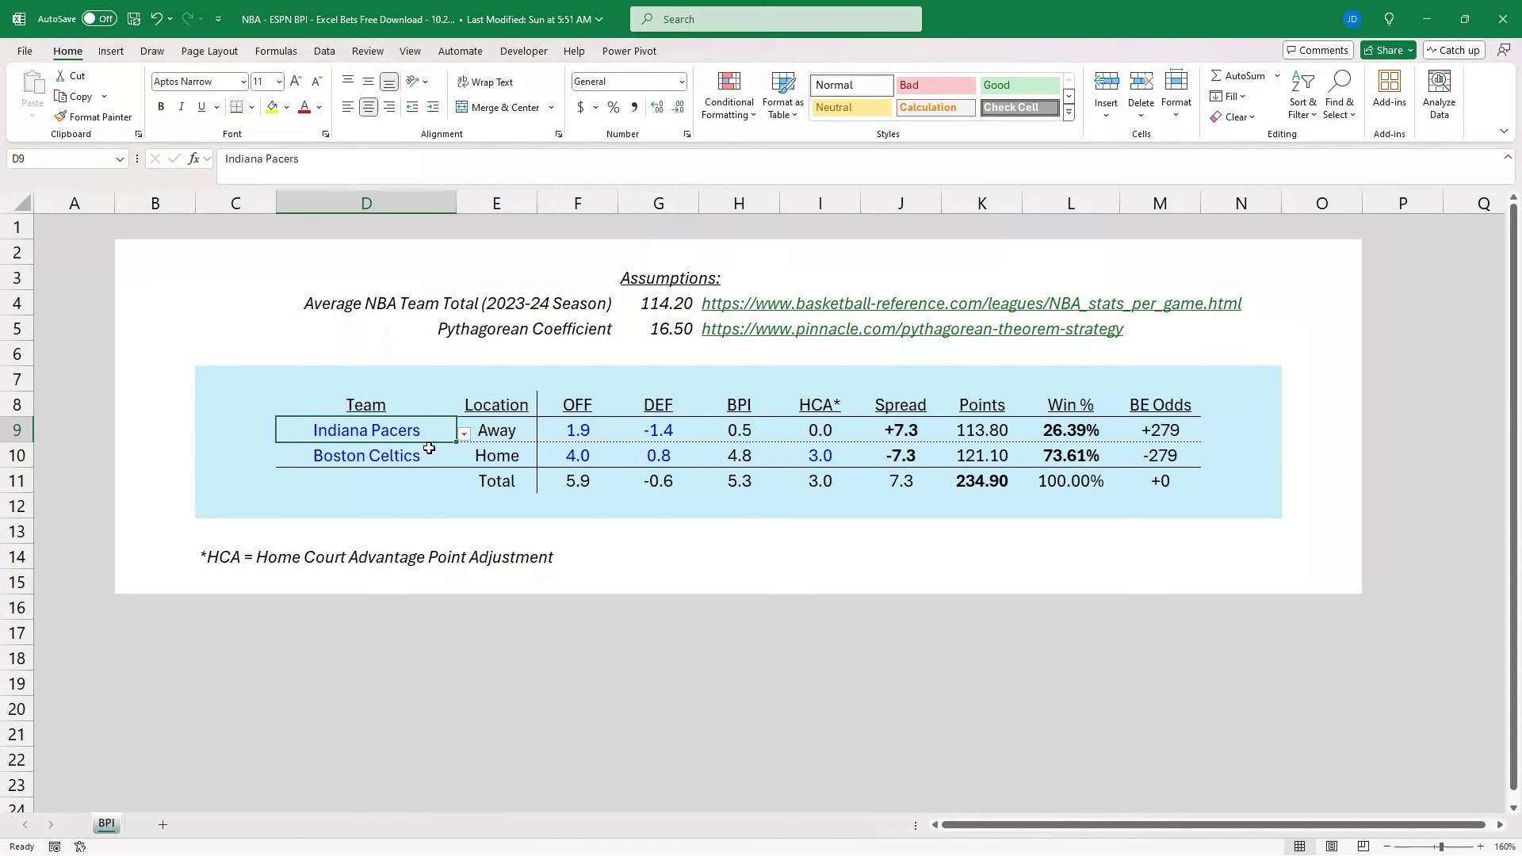
pyautogui.write('Buck')
pyautogui.press('Tab')
pyautogui.press('Tab')
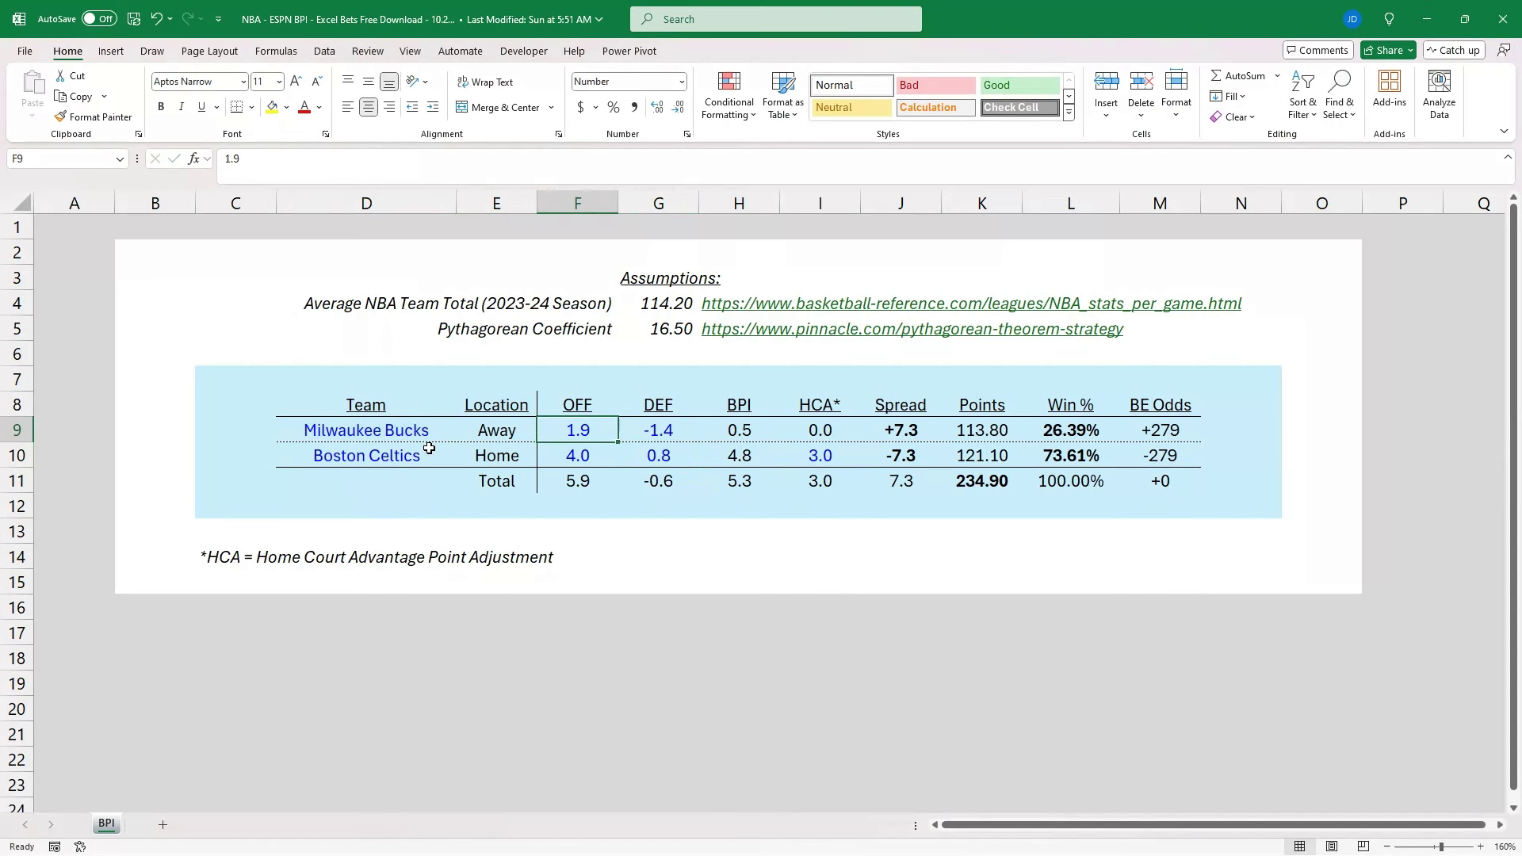
pyautogui.hotkey('alt', 'Tab')
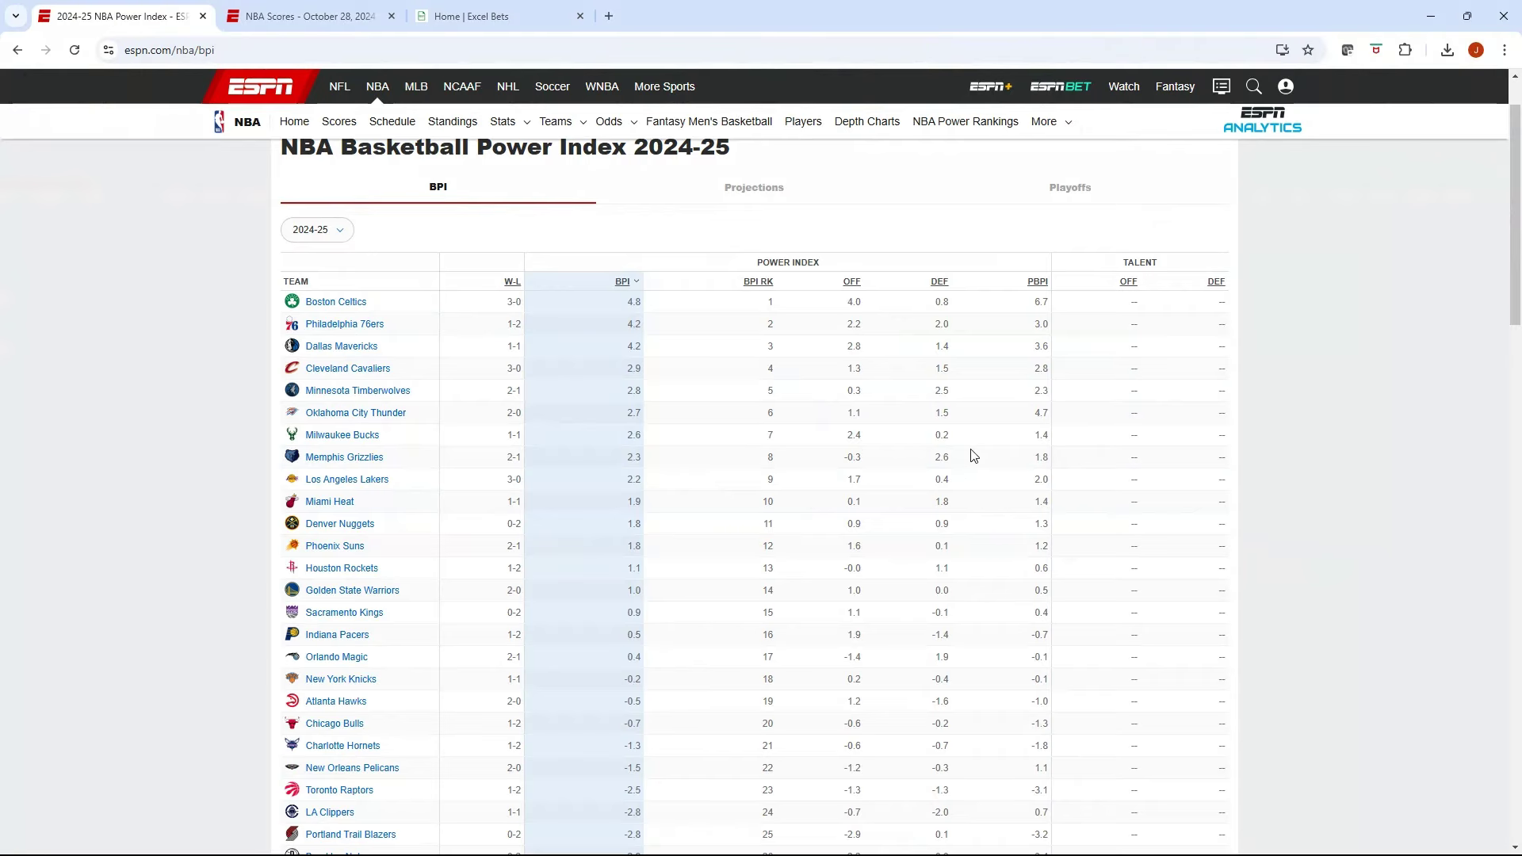
pyautogui.hotkey('alt', 'Tab')
pyautogui.write('2.4')
pyautogui.press('Tab')
pyautogui.write('-1.4')
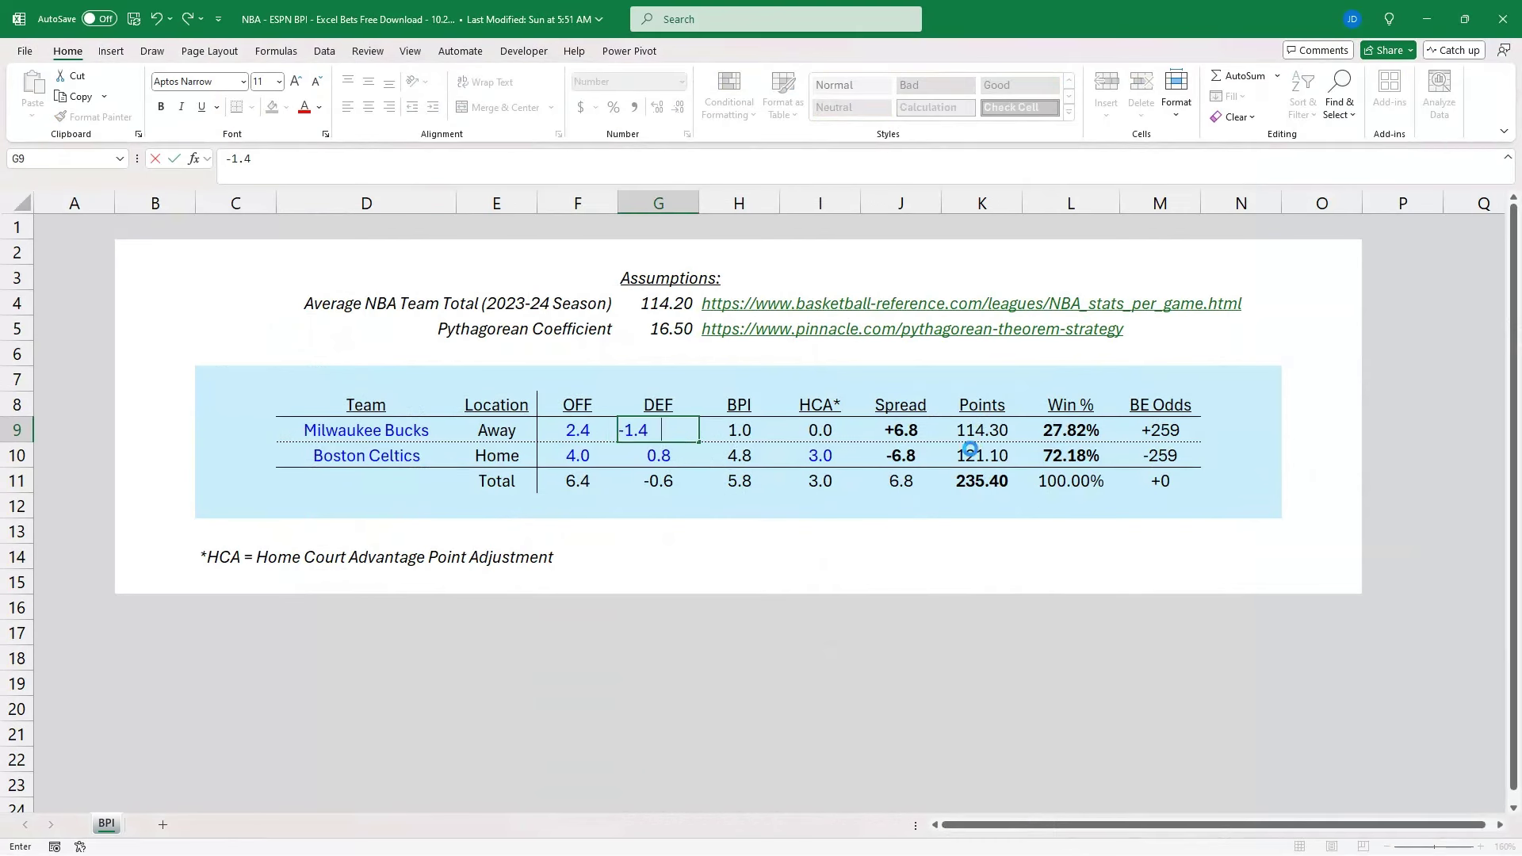
pyautogui.press('Tab')
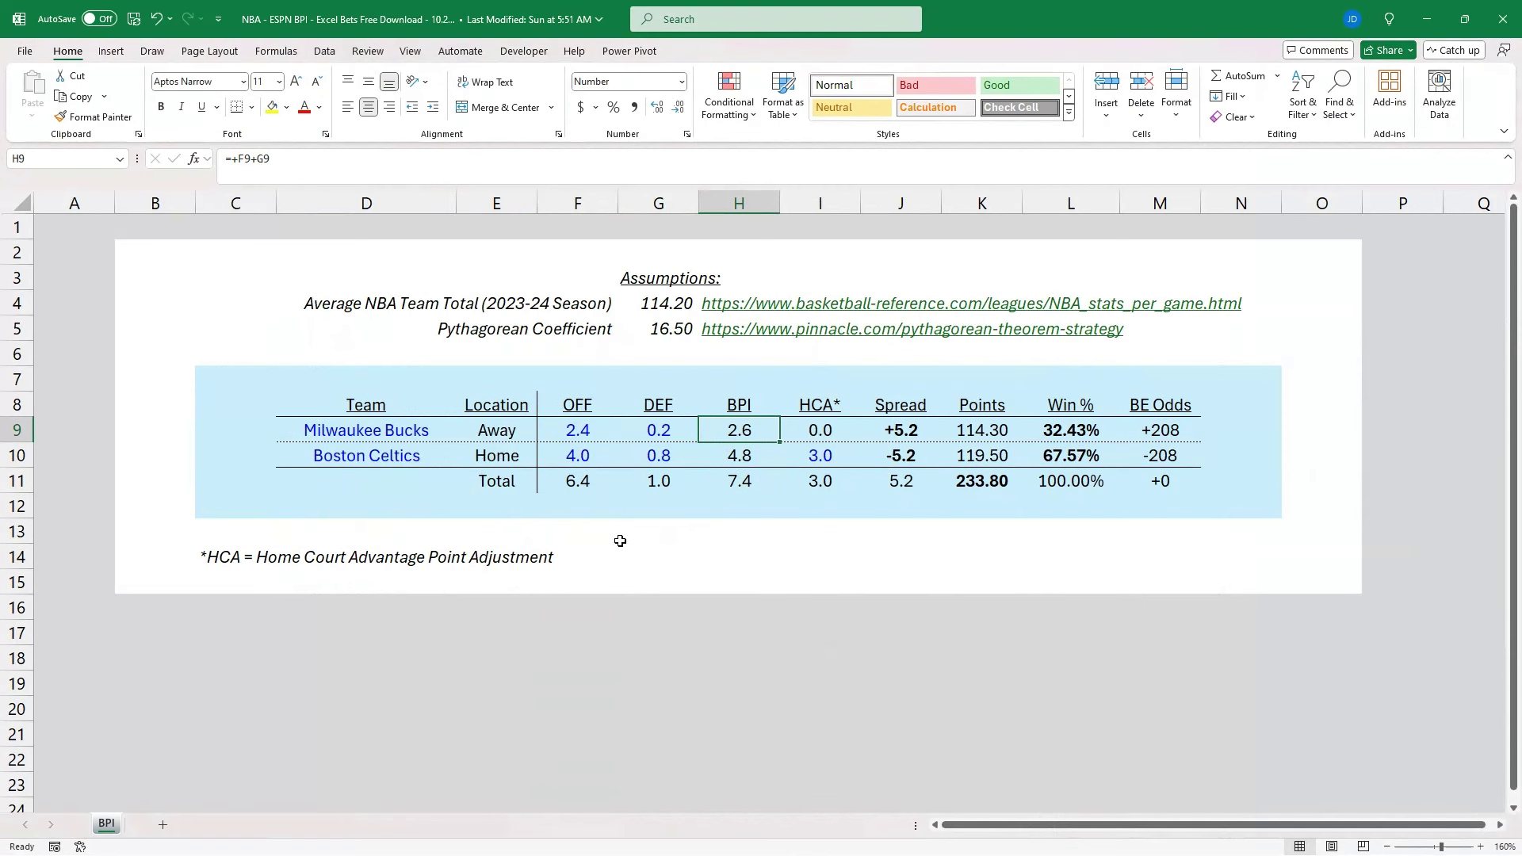
# - Check both teams' offense and defense entries and Boston's home-court adjustment
pyautogui.click(561, 435)
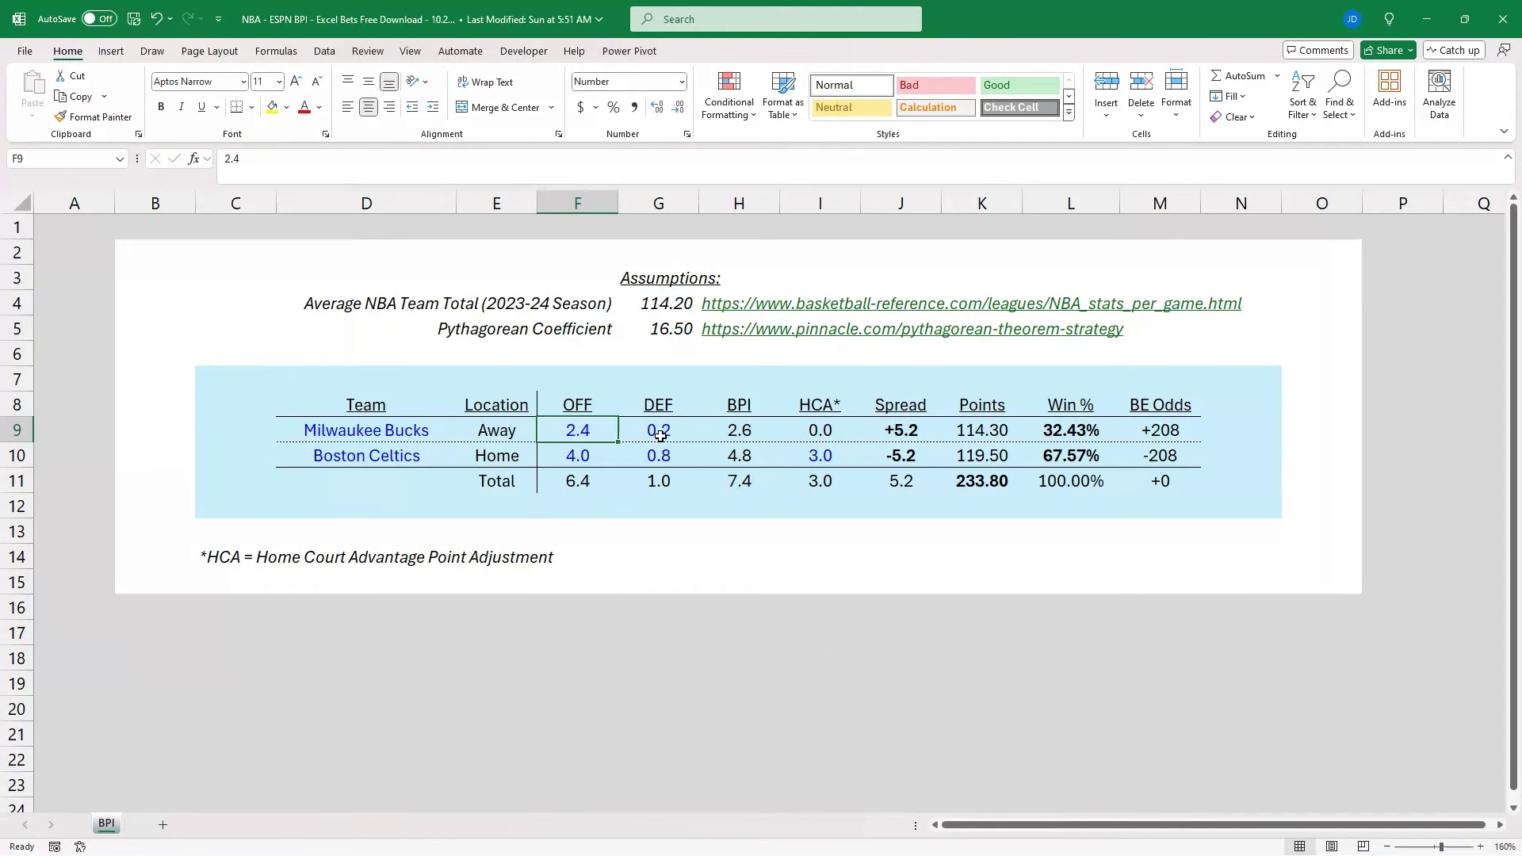
pyautogui.click(660, 435)
pyautogui.click(655, 459)
pyautogui.click(569, 458)
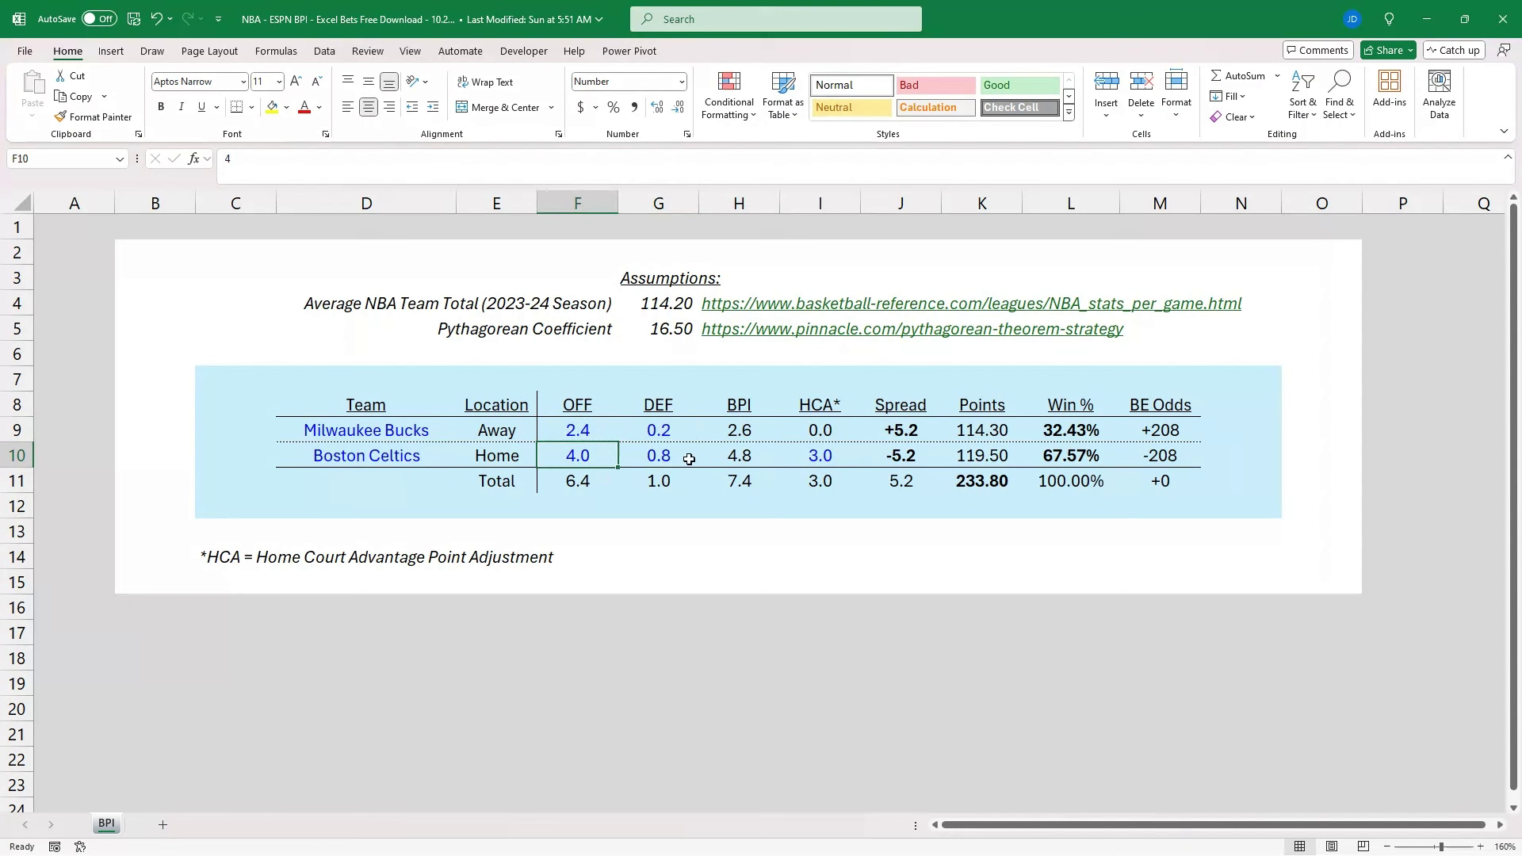
pyautogui.click(821, 455)
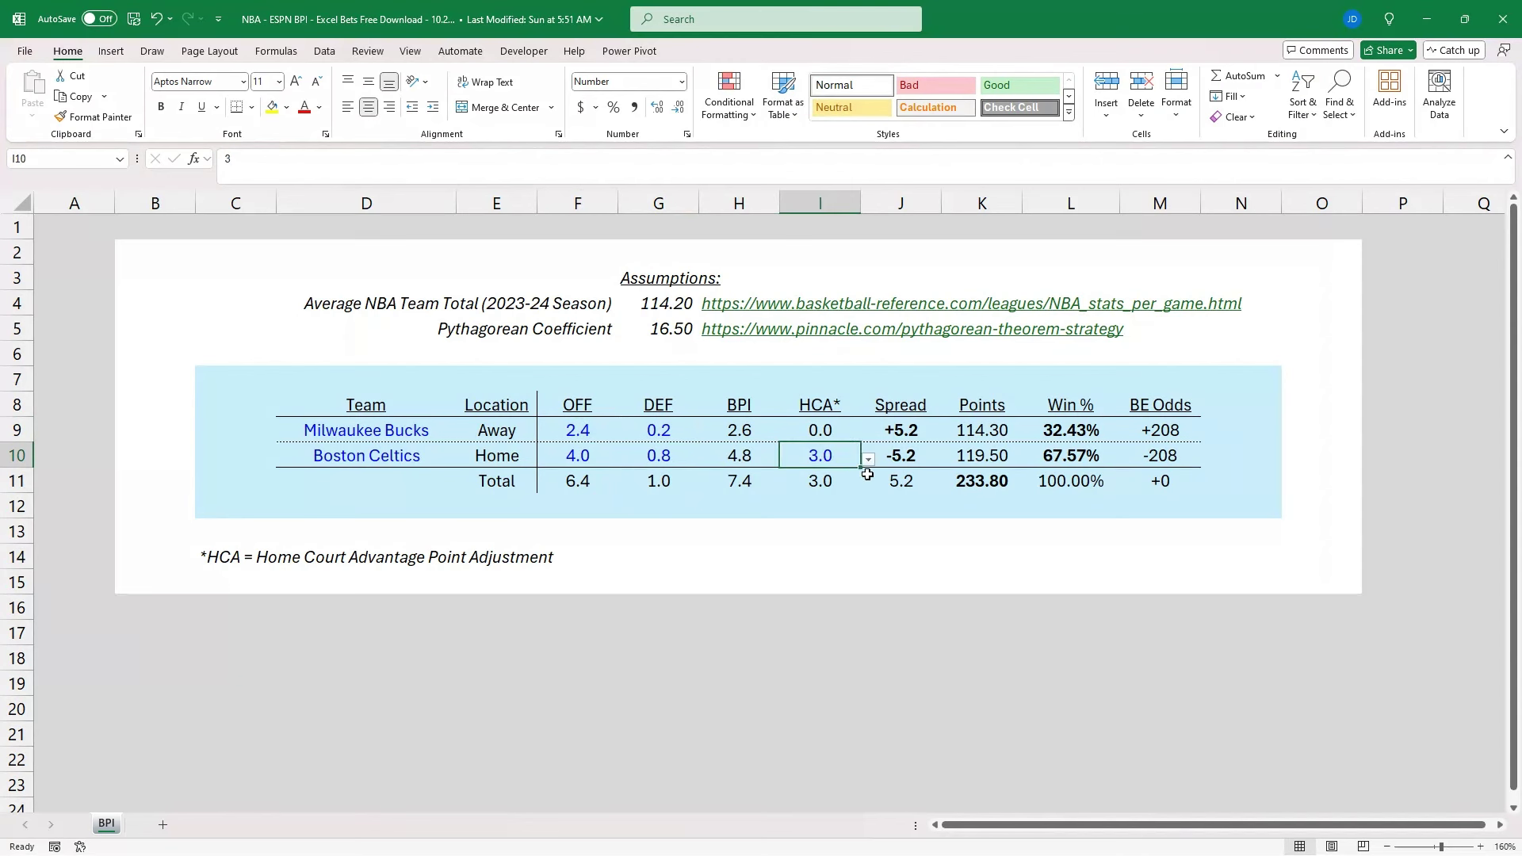
# - Inspect the spread formulas and the offense, defense and total points formulas
pyautogui.click(428, 453)
pyautogui.click(888, 438)
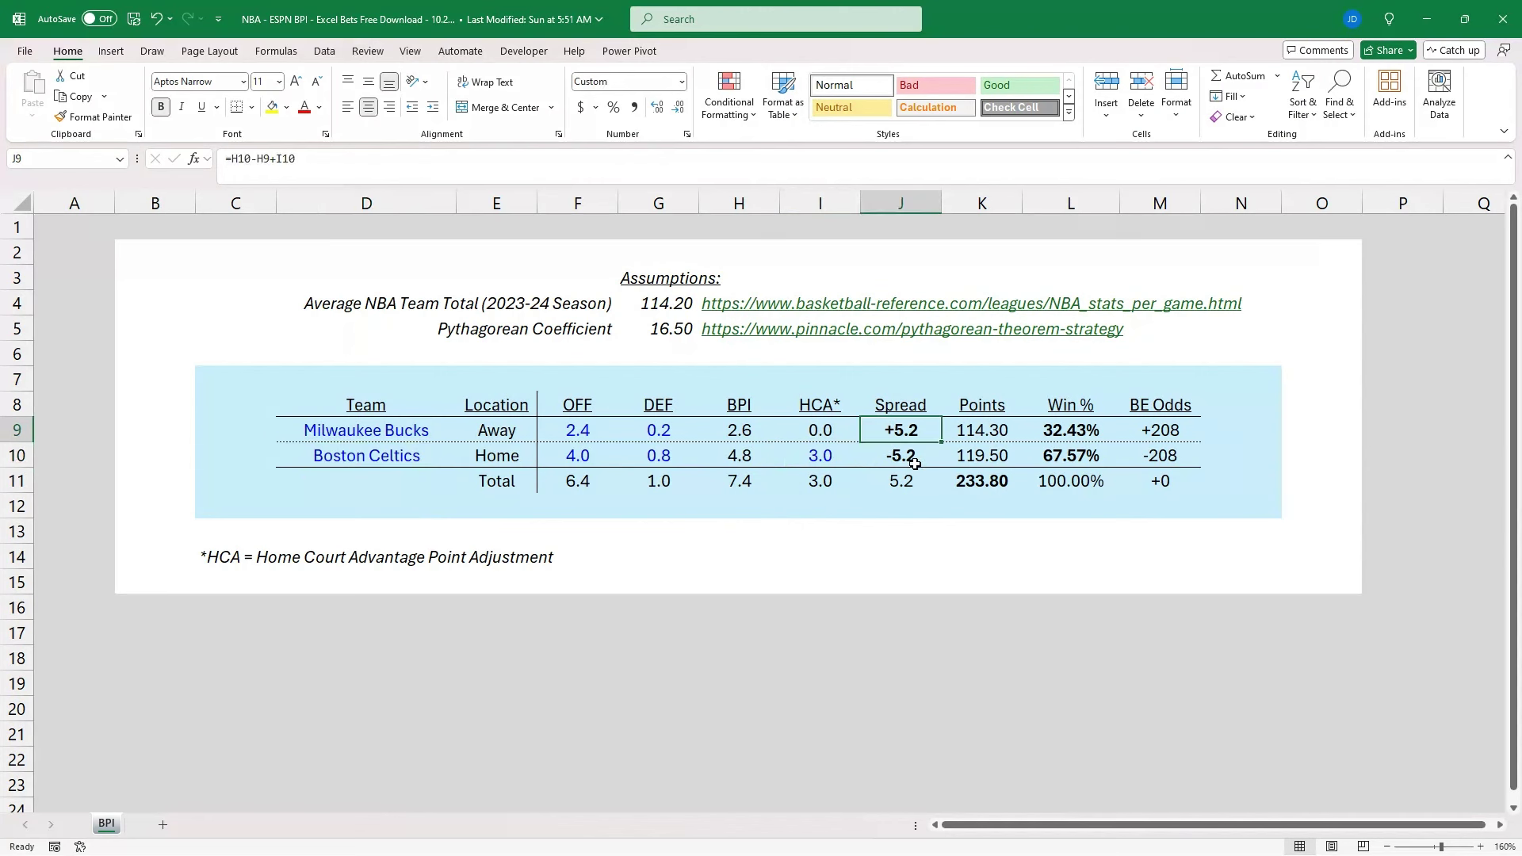
pyautogui.click(915, 464)
pyautogui.click(925, 434)
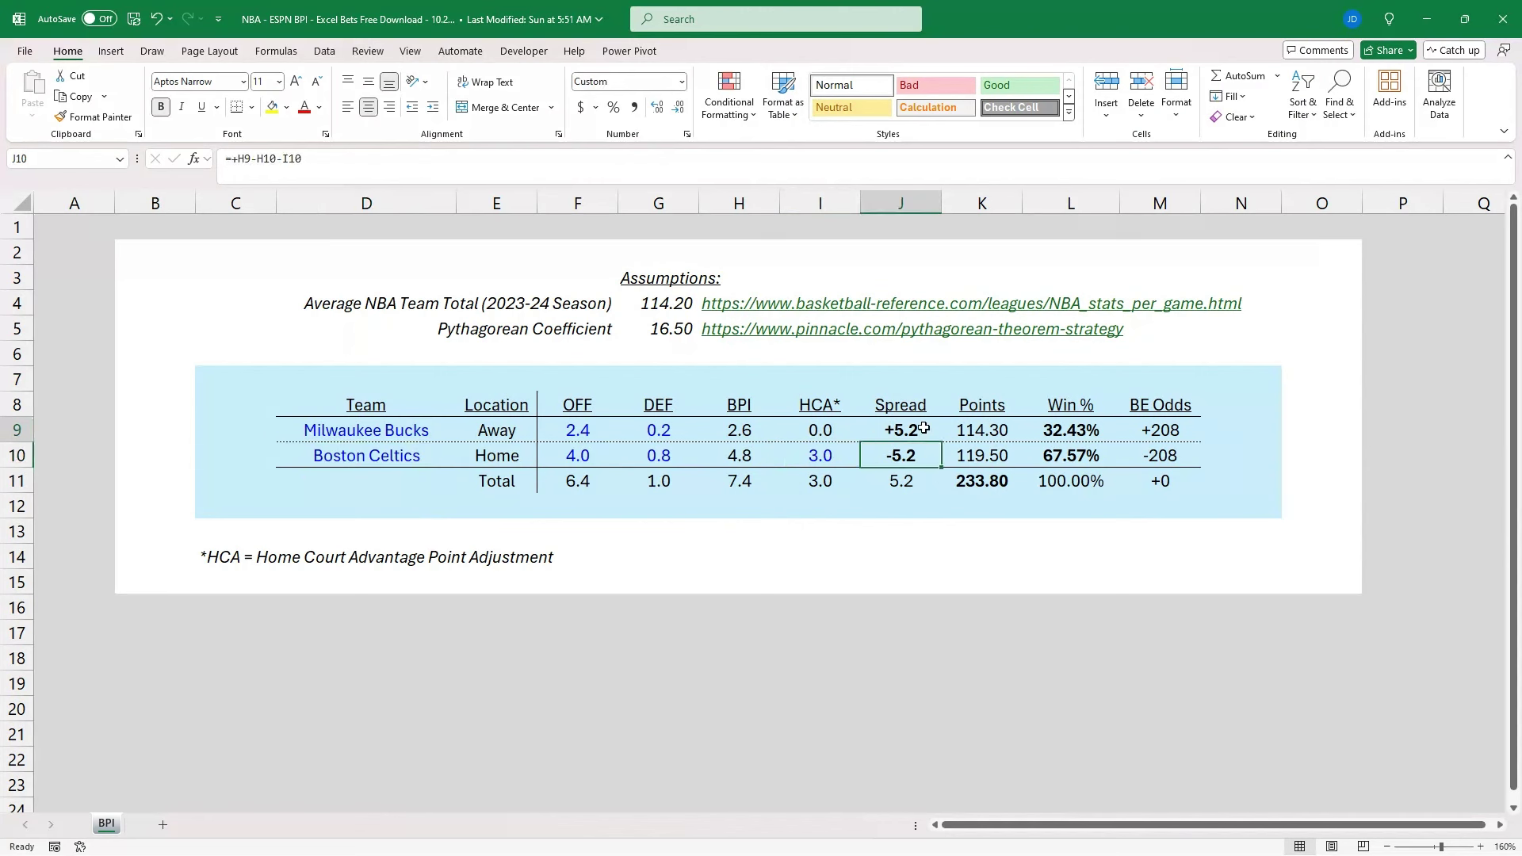
pyautogui.click(1009, 489)
pyautogui.click(611, 485)
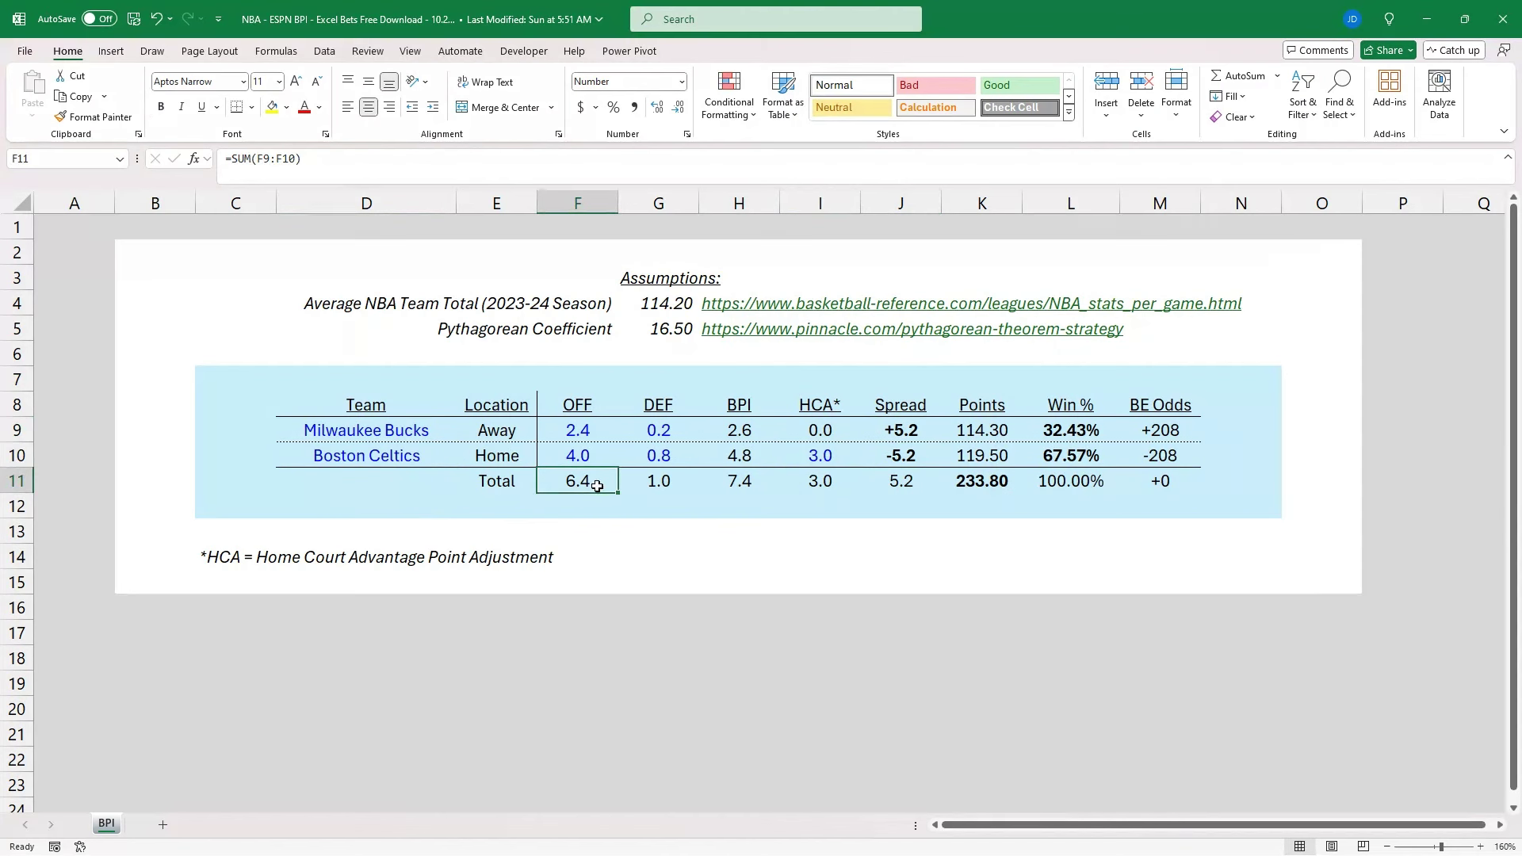
pyautogui.click(677, 482)
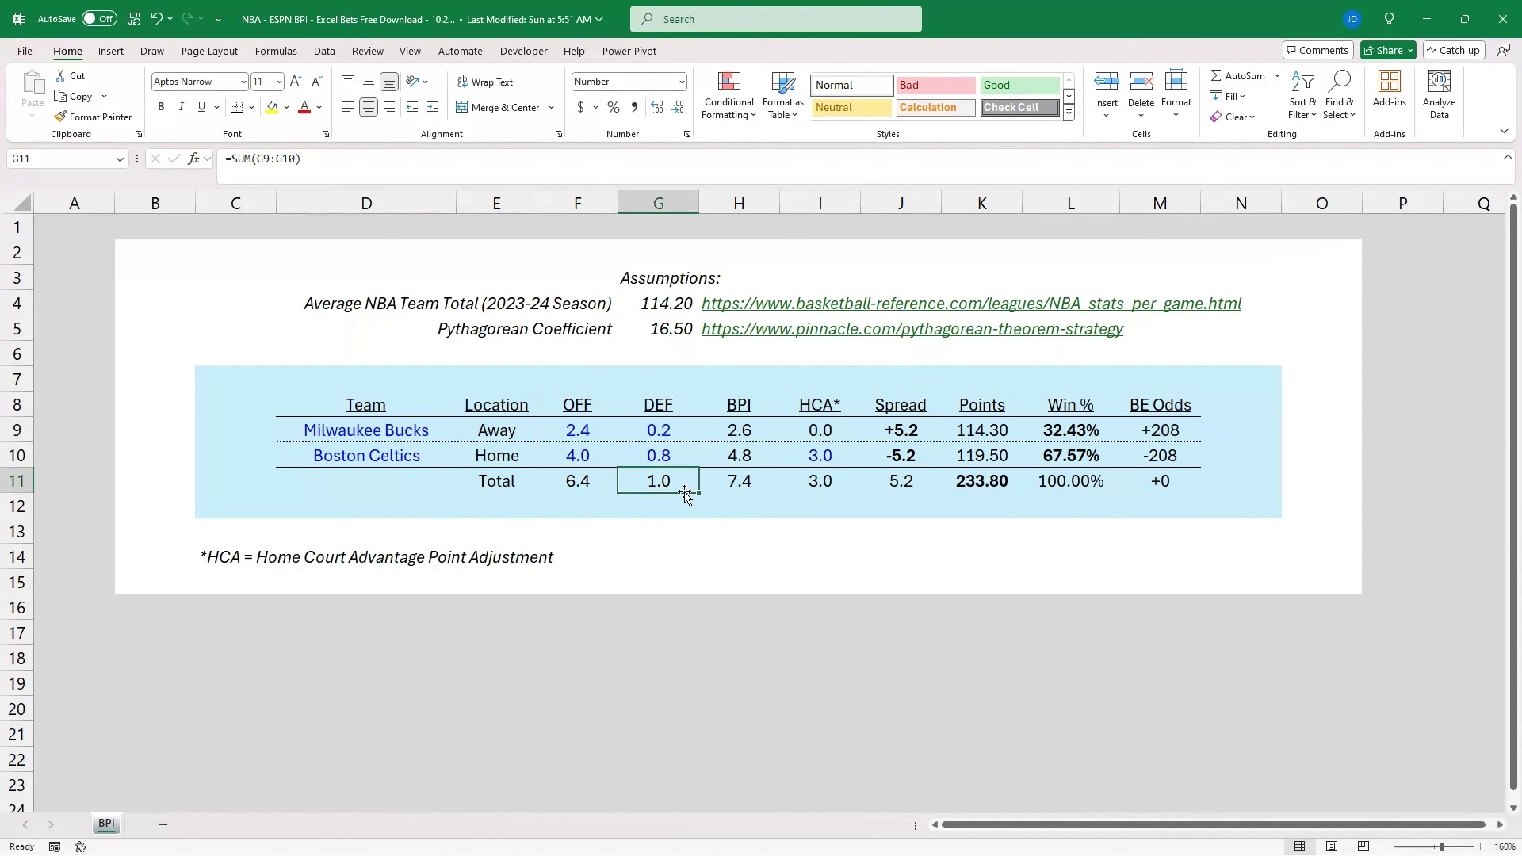
pyautogui.click(995, 483)
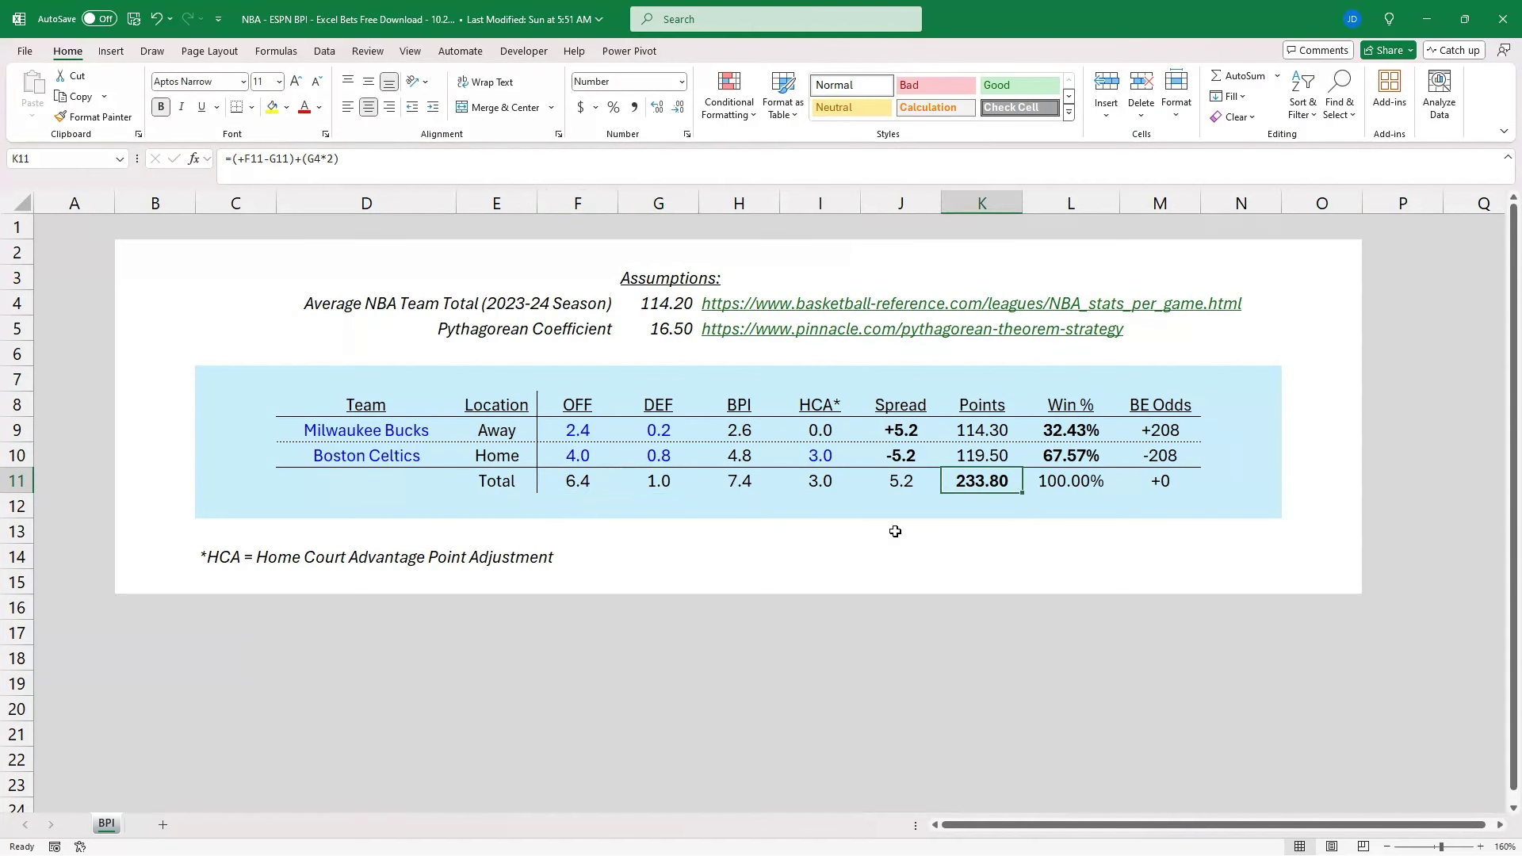
pyautogui.press('F2')
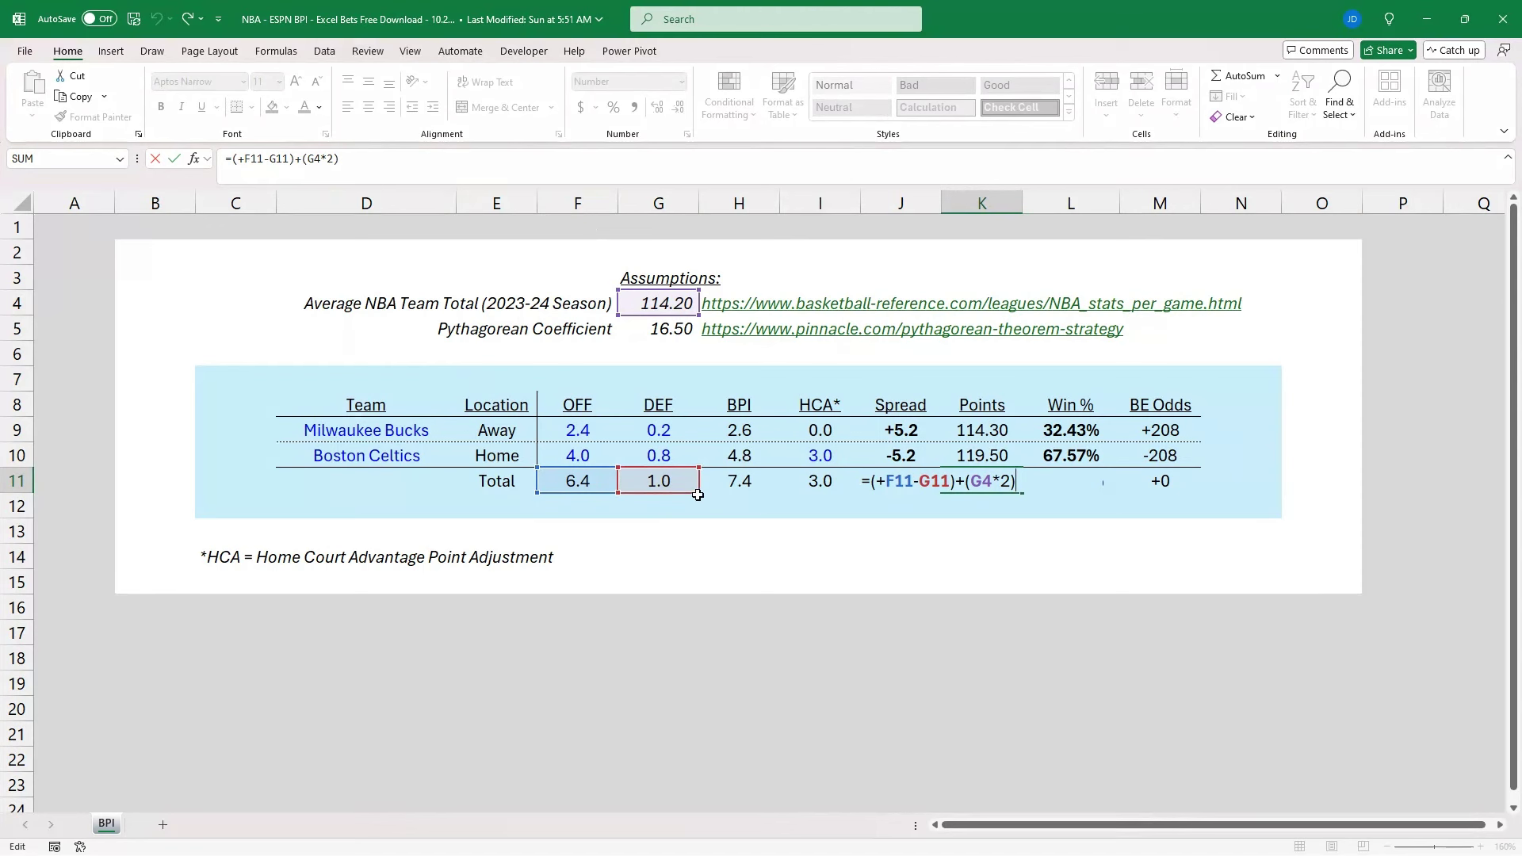
pyautogui.hotkey('ctrl', 'Return')
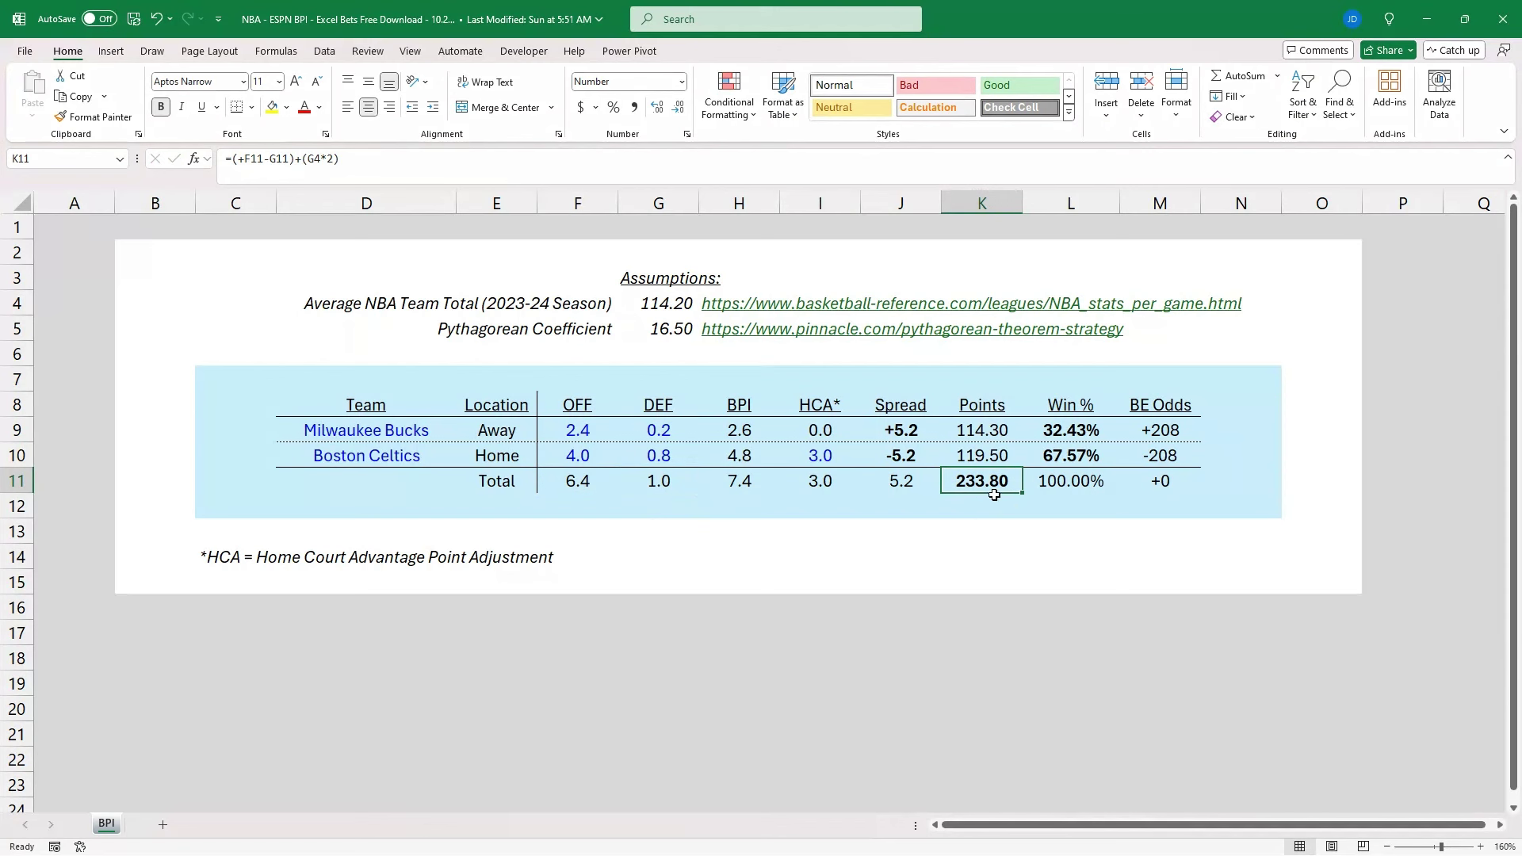
# - Inspect the projected points, win % and break-even odds formulas, then switch to the Prediction Model workbook
pyautogui.click(986, 430)
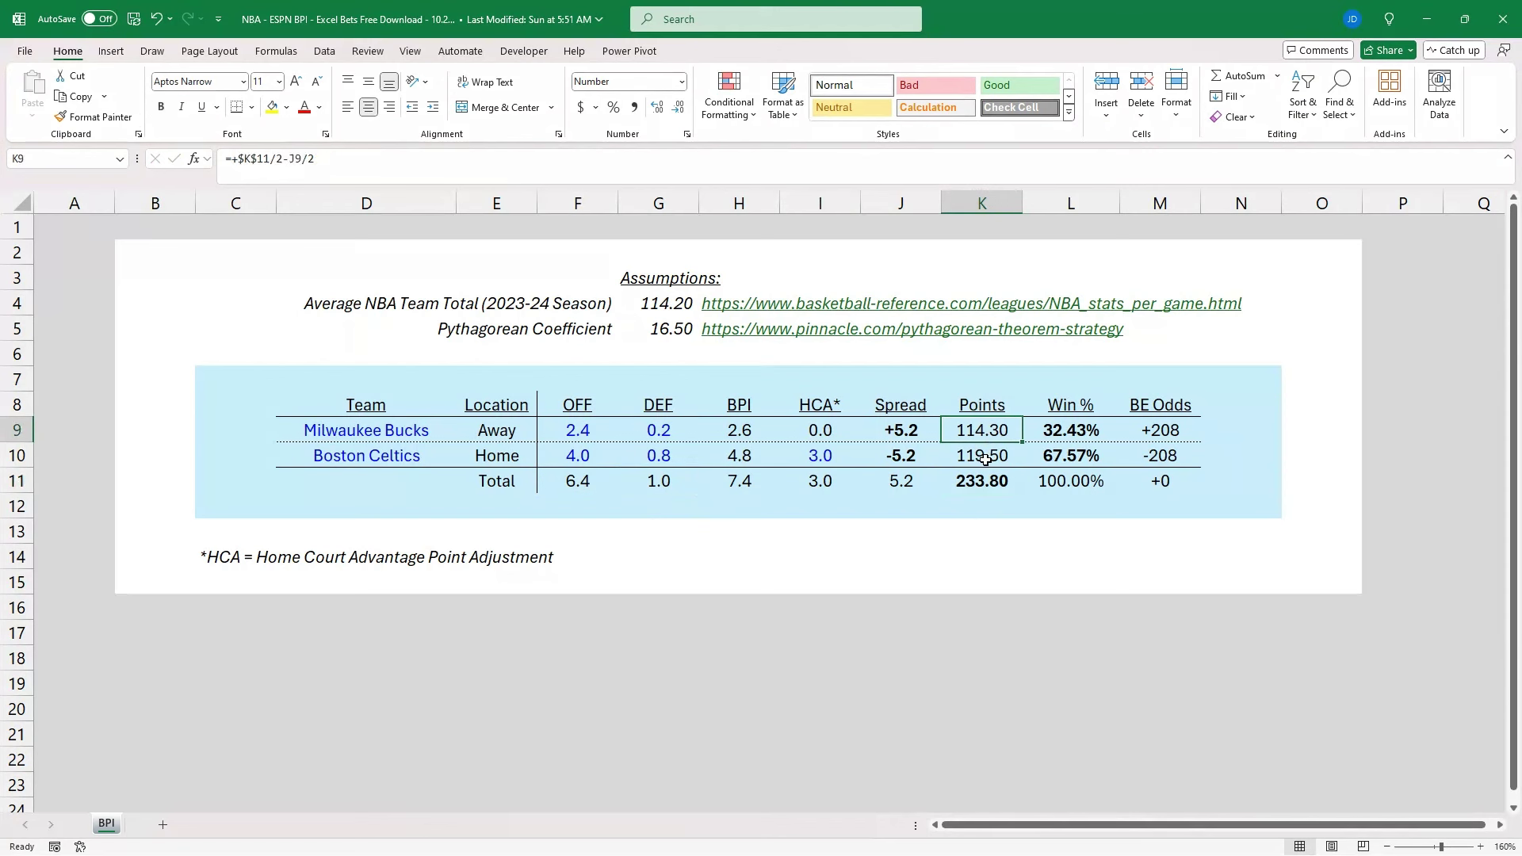
pyautogui.click(990, 458)
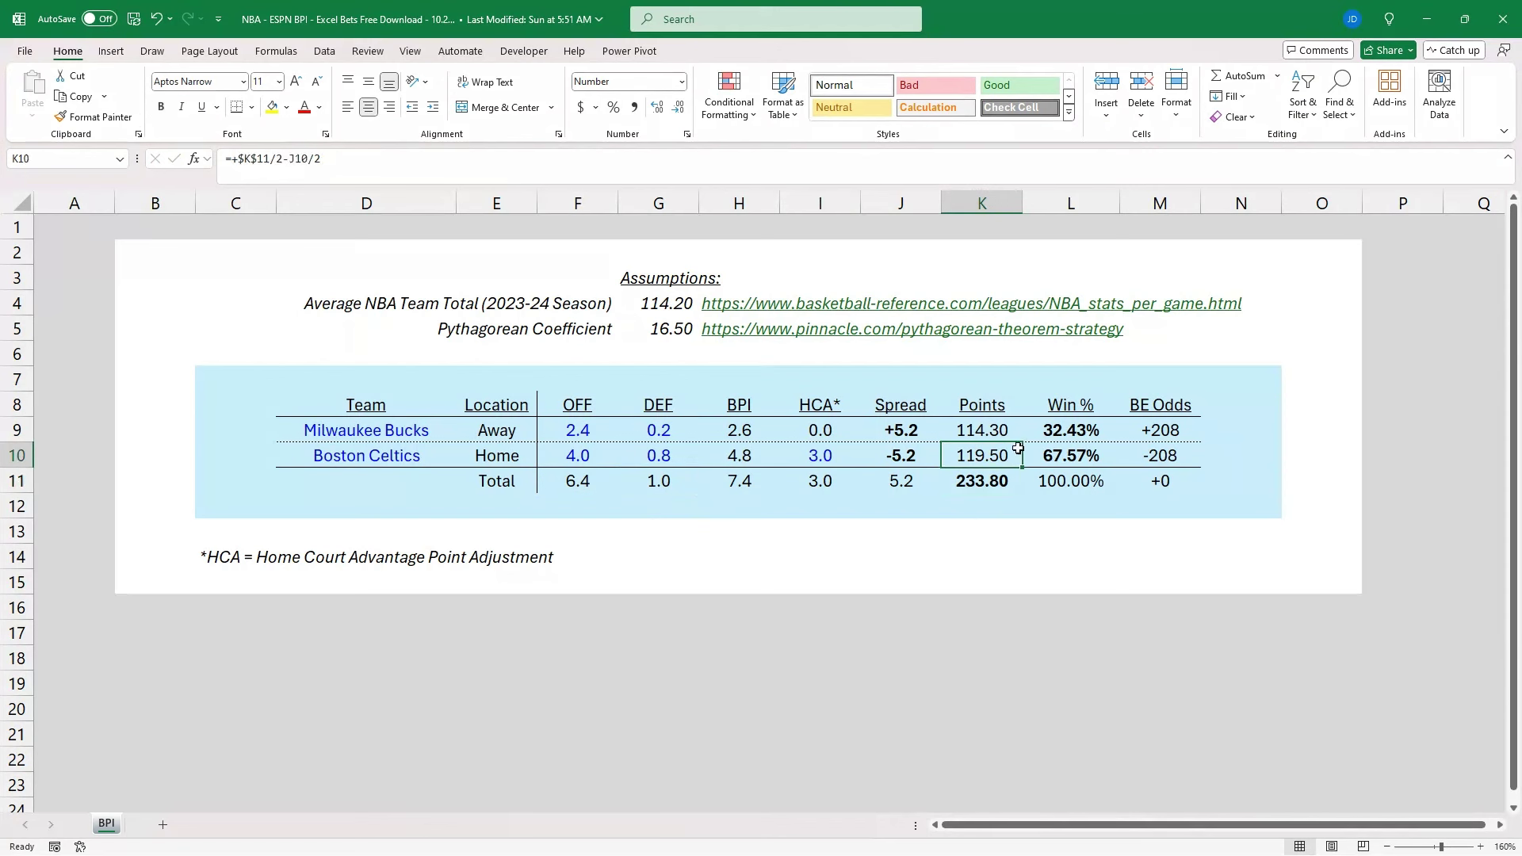
pyautogui.click(1094, 454)
pyautogui.click(1180, 458)
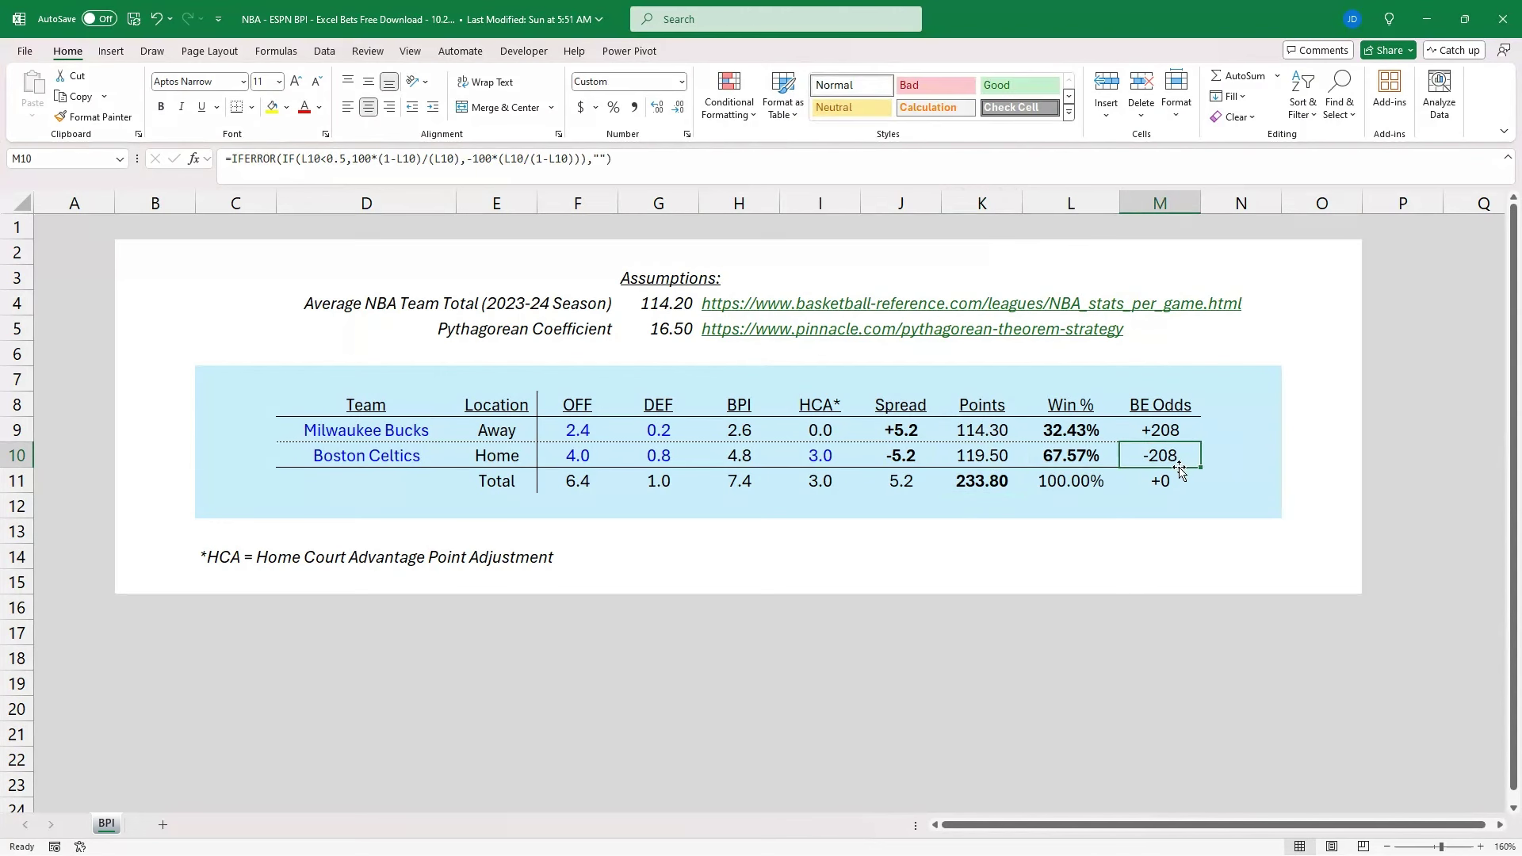
pyautogui.click(1170, 434)
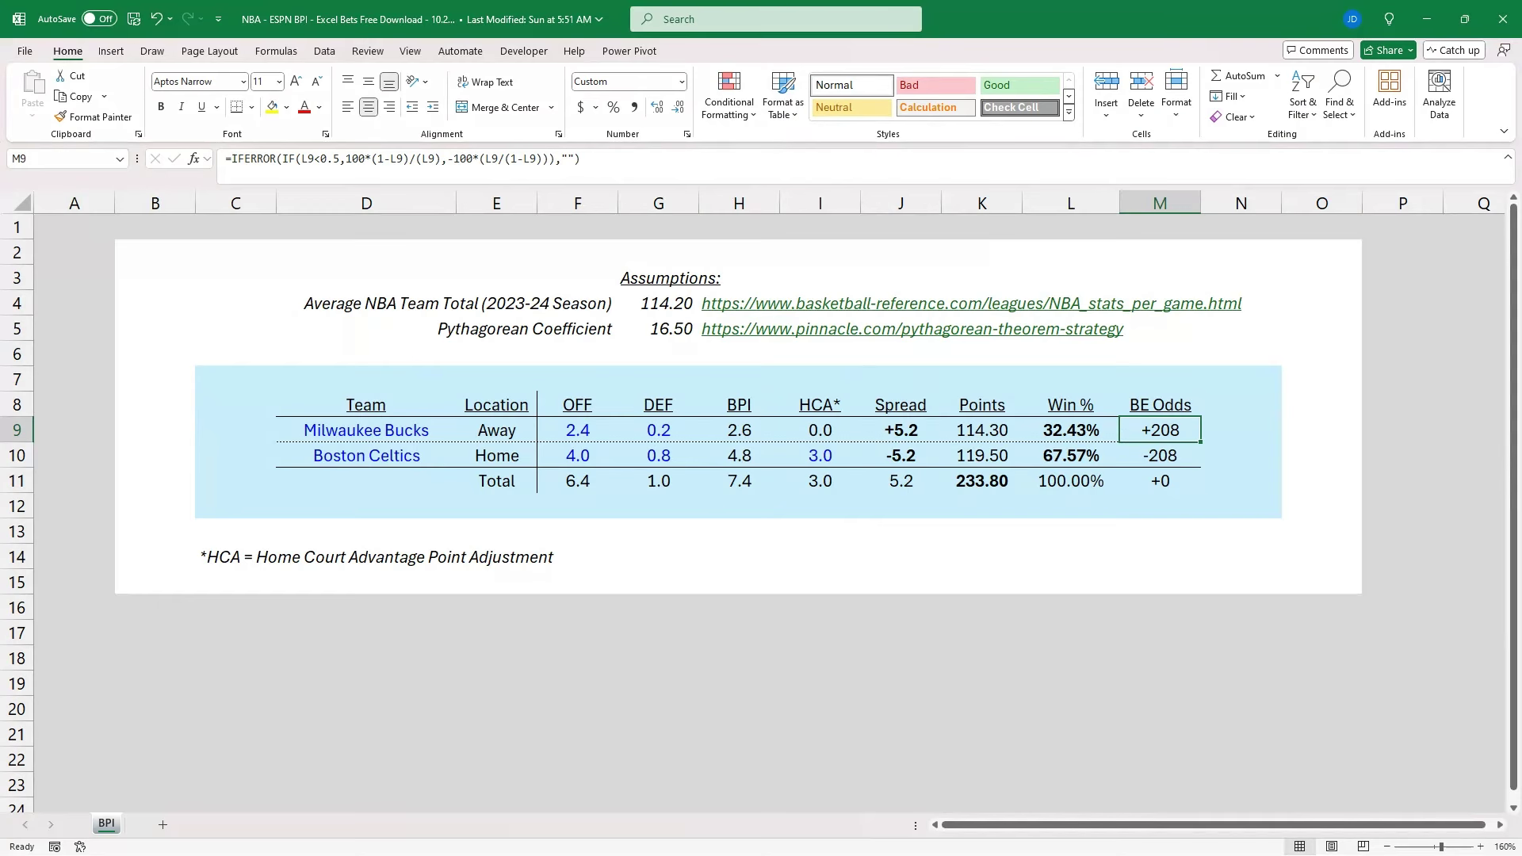
pyautogui.hotkey('alt', 'Tab')
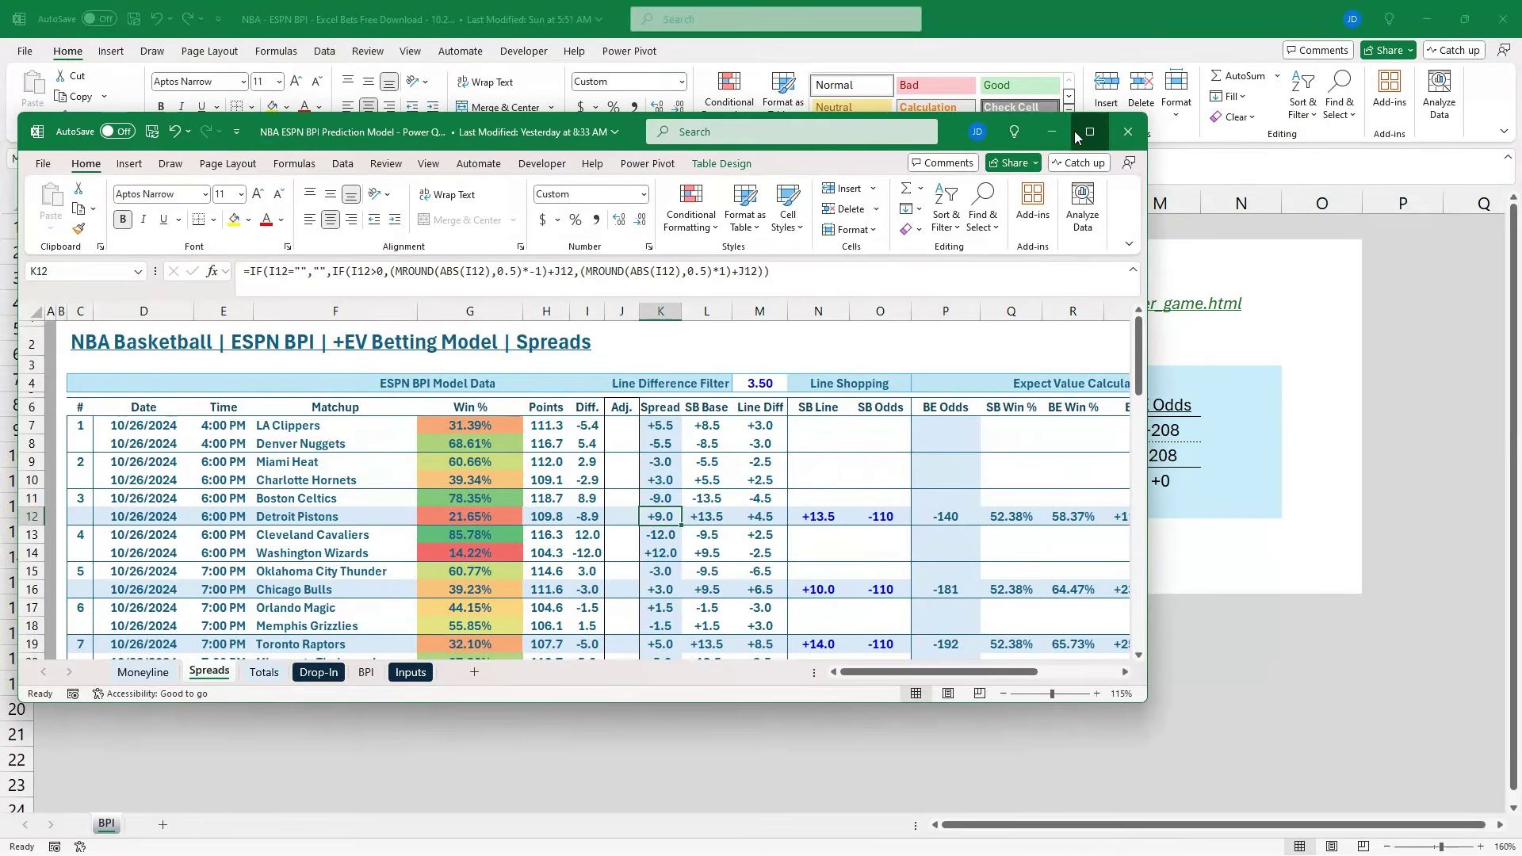
# - Maximize the Prediction Model, browse its Moneyline, Drop-In, BPI, Spreads and Totals sheets, then minimize it
pyautogui.click(1079, 134)
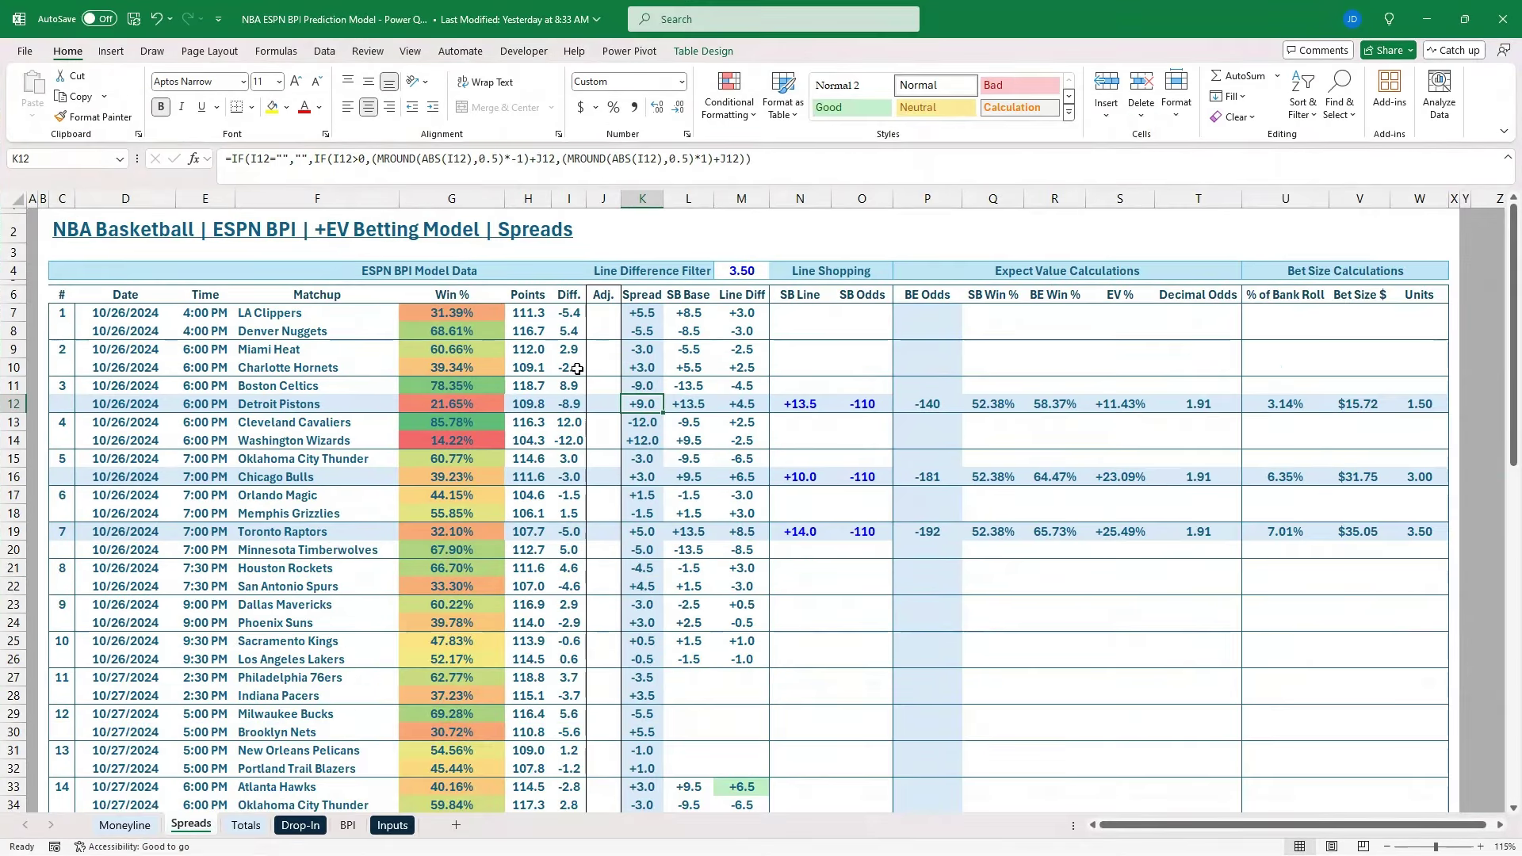
pyautogui.click(125, 825)
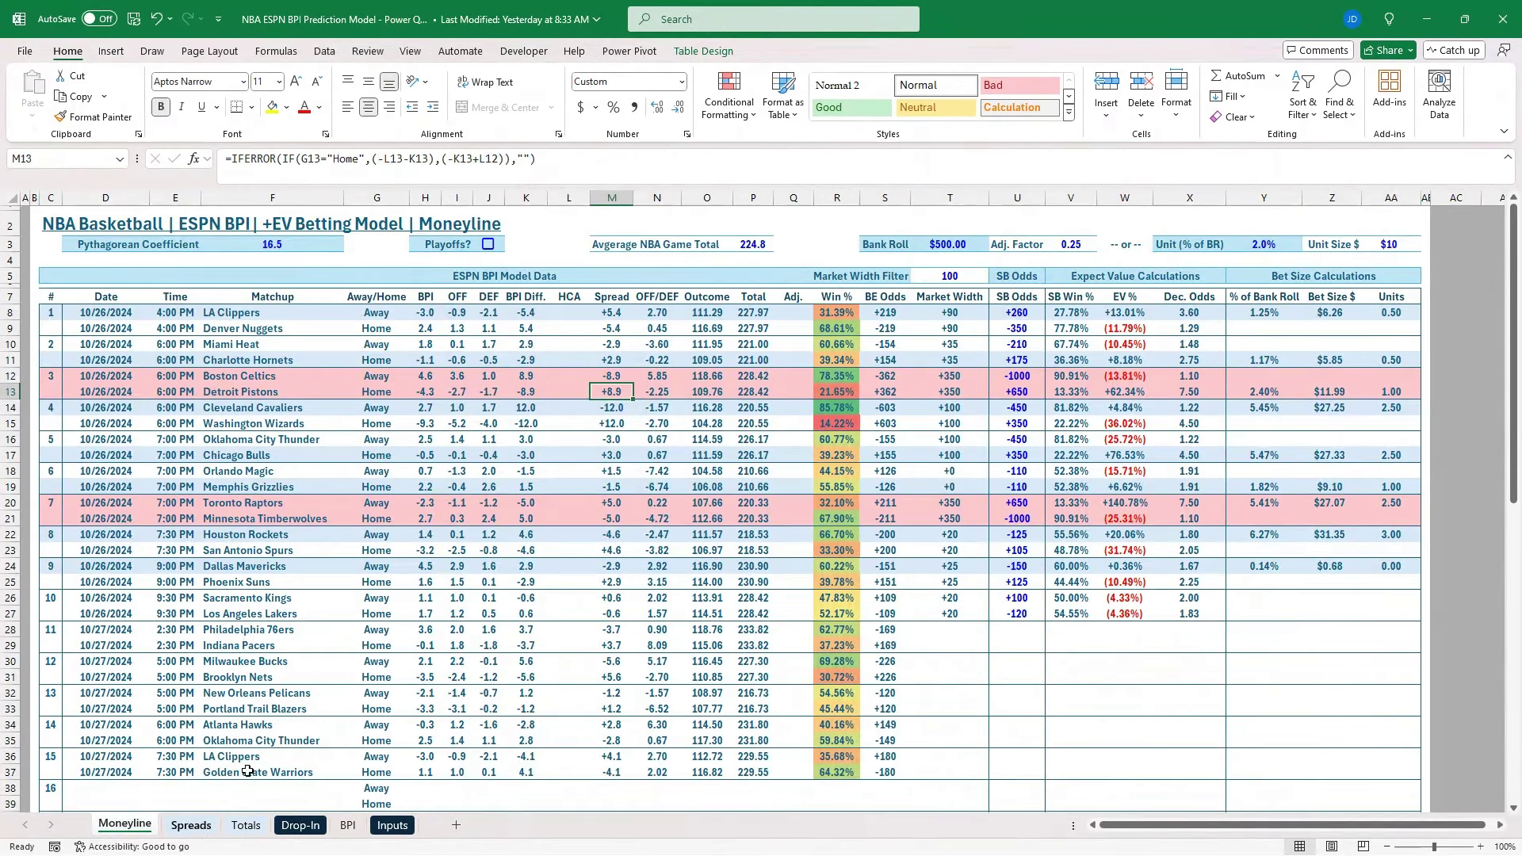
pyautogui.click(317, 828)
pyautogui.click(350, 825)
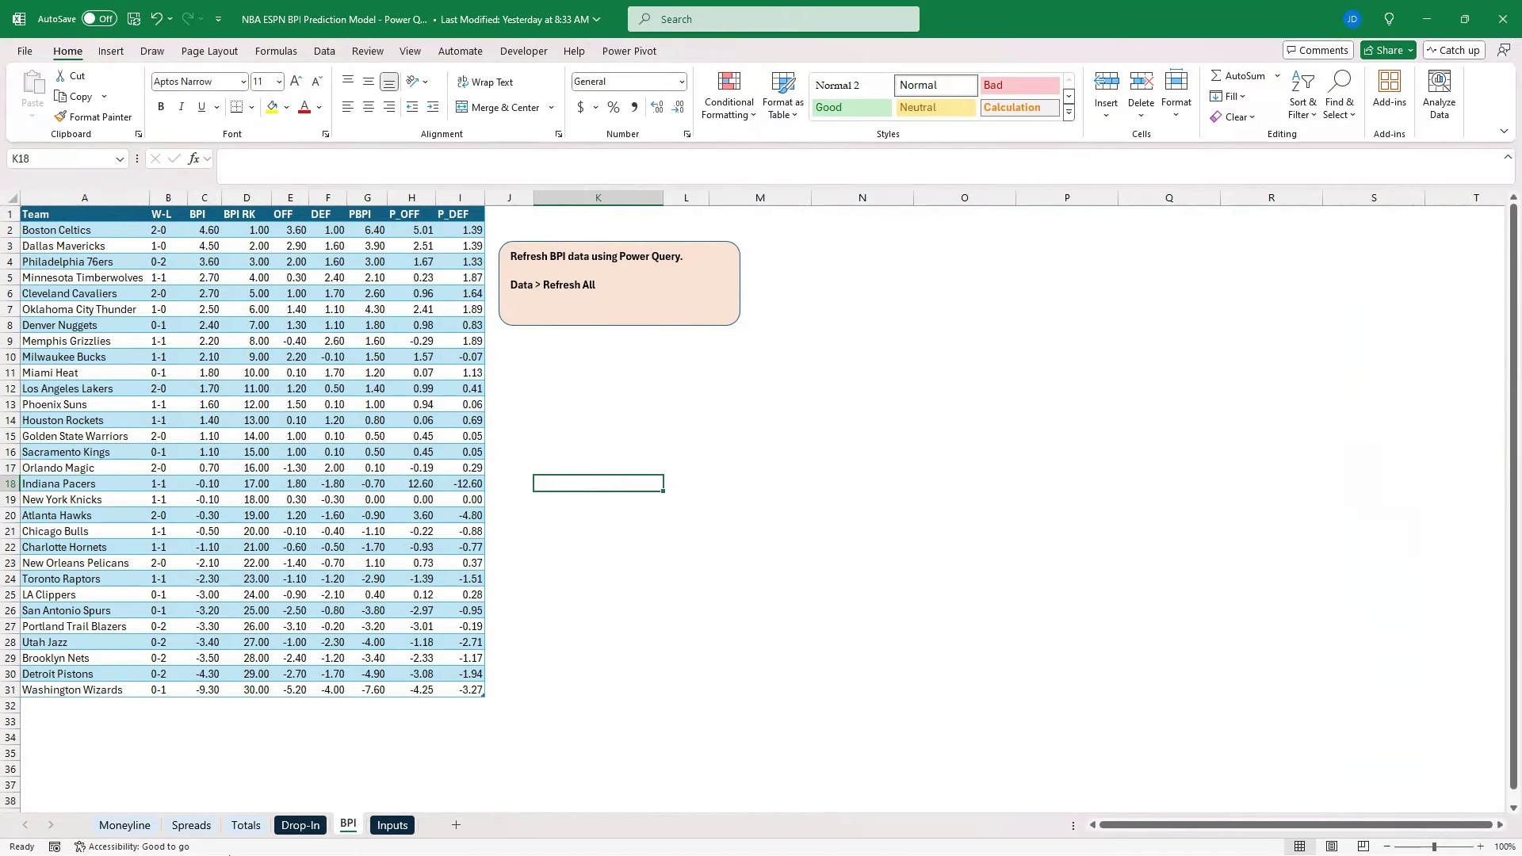
pyautogui.click(190, 825)
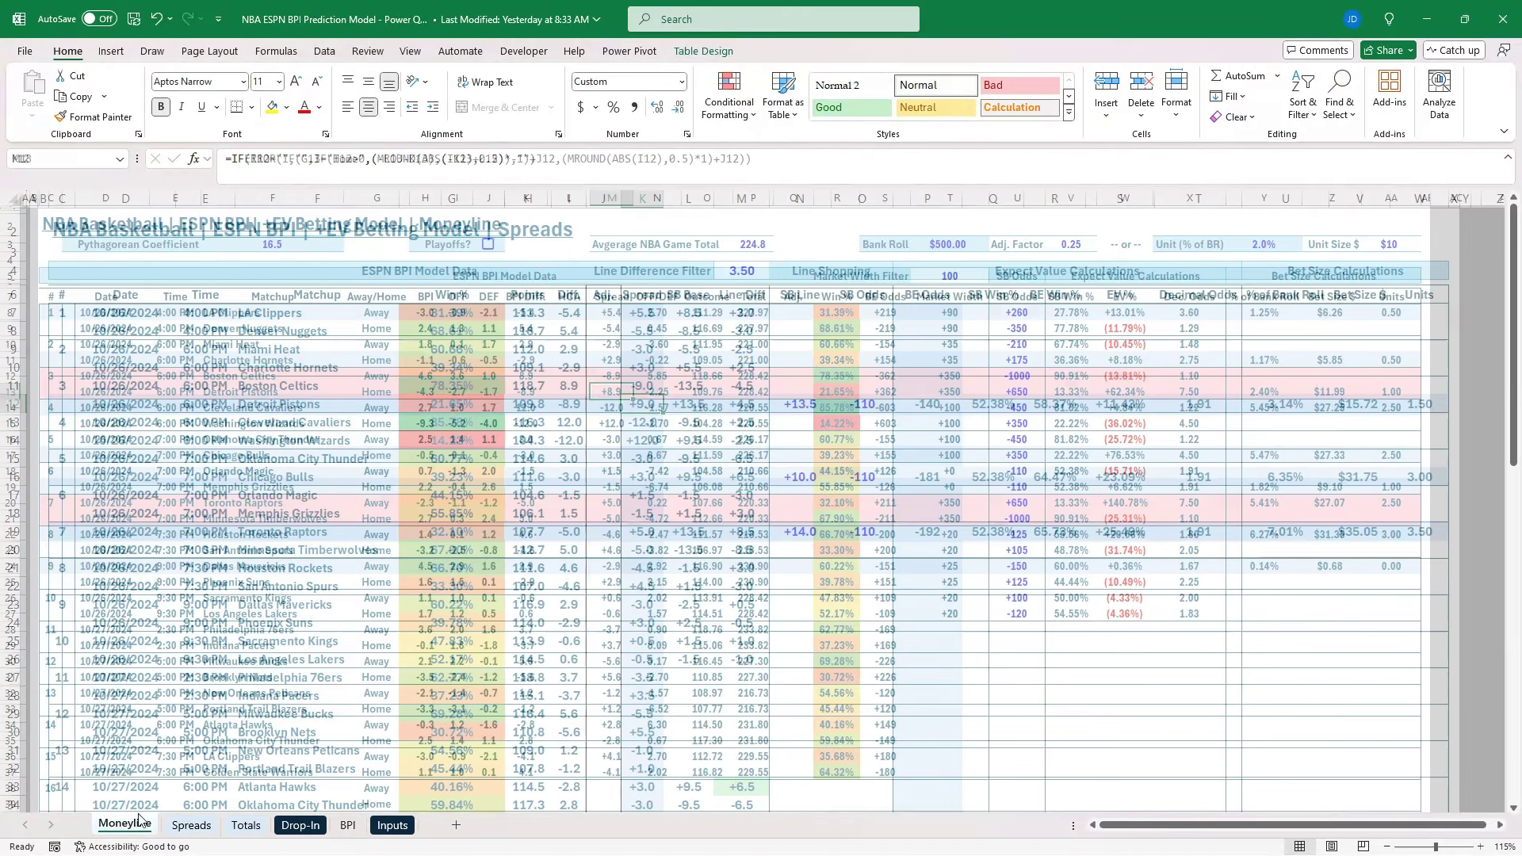
pyautogui.click(140, 820)
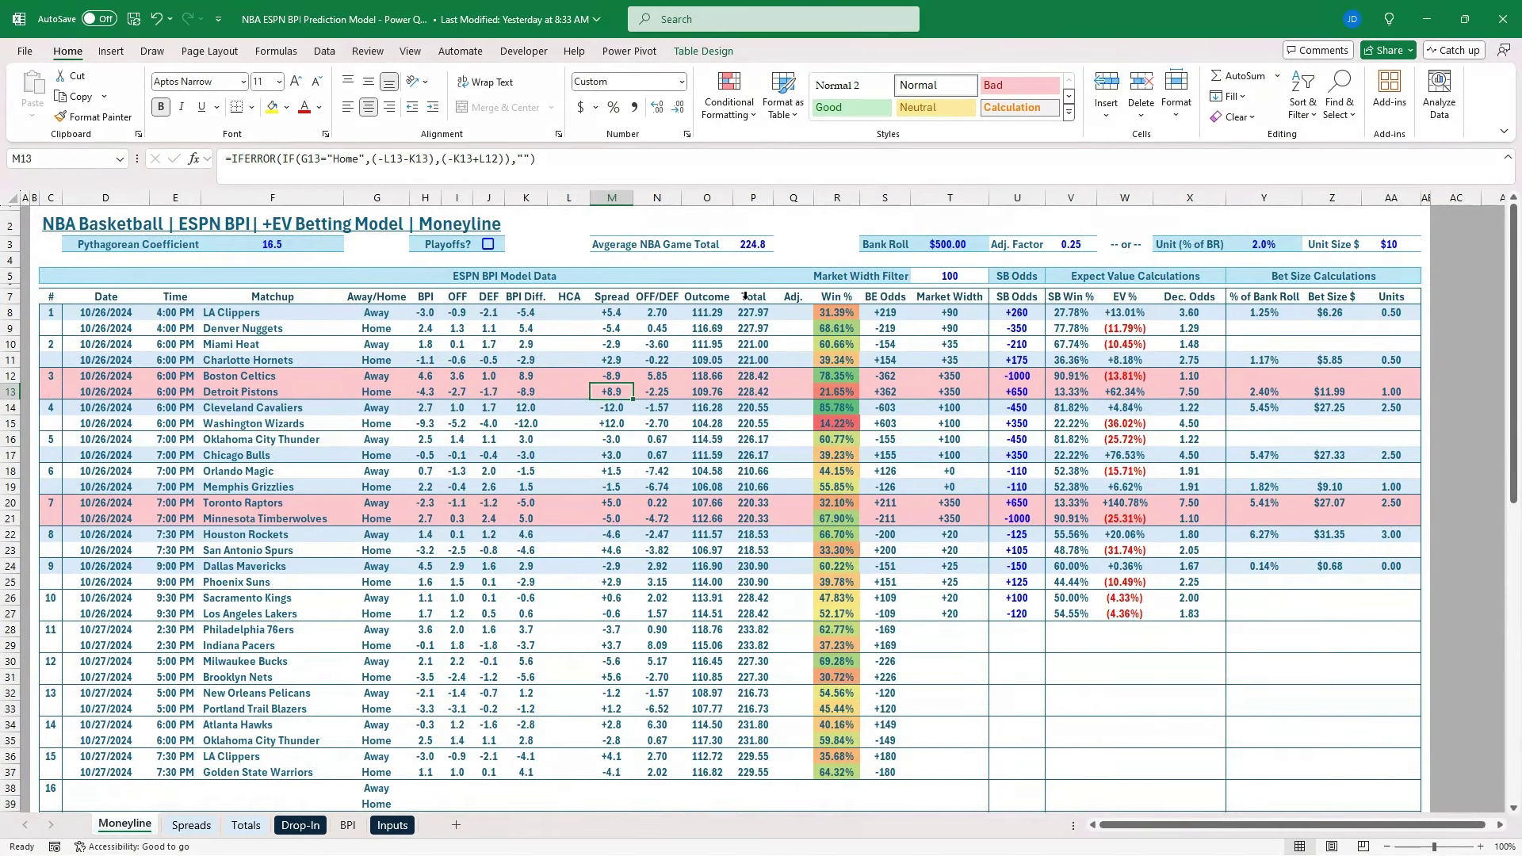
pyautogui.click(191, 826)
pyautogui.click(245, 825)
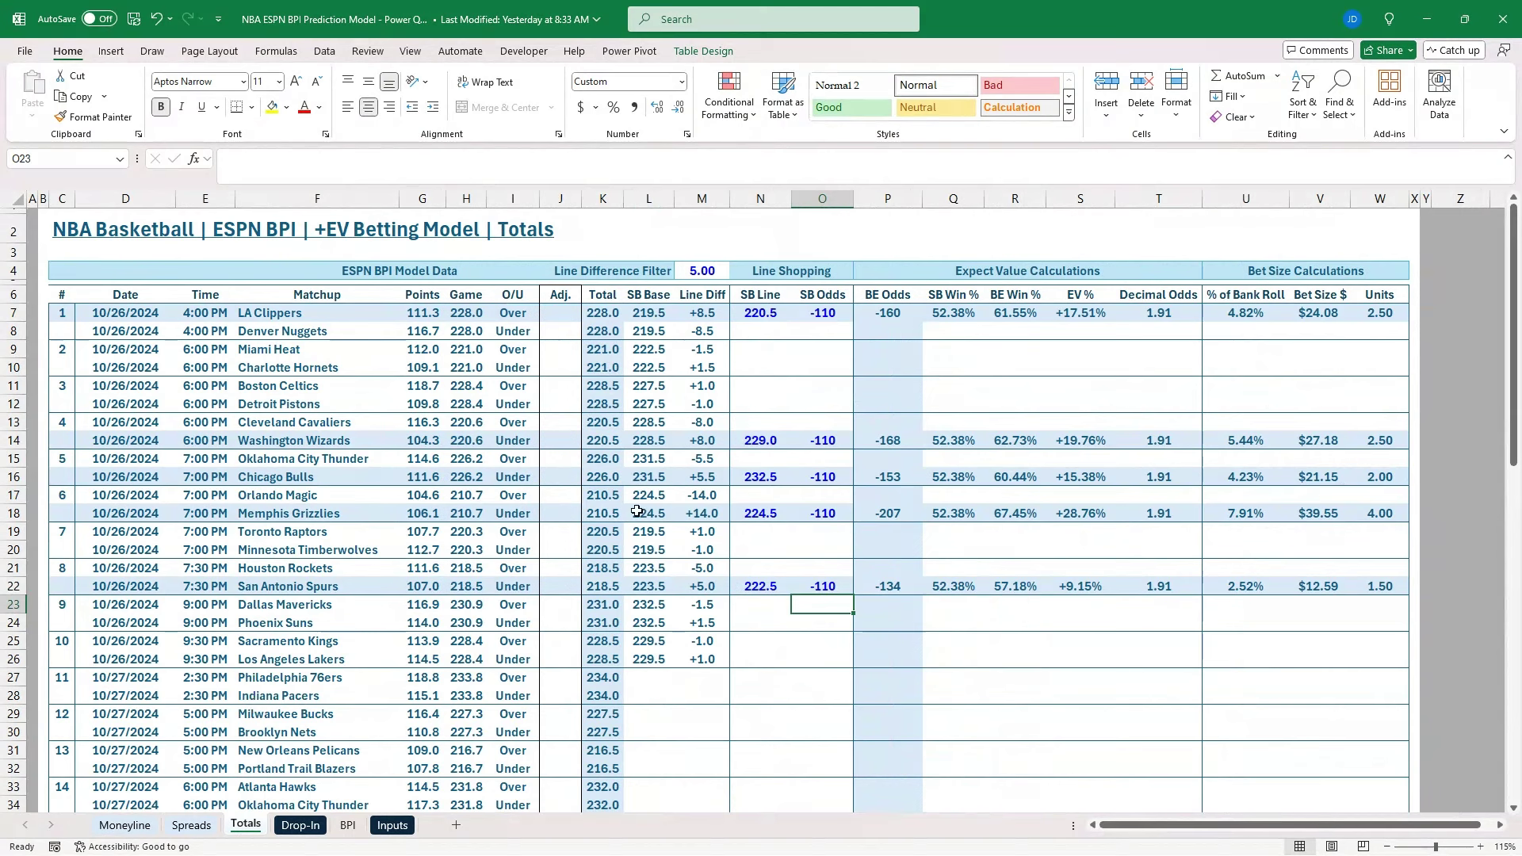
pyautogui.press('super+Down')
pyautogui.press('super+Down')
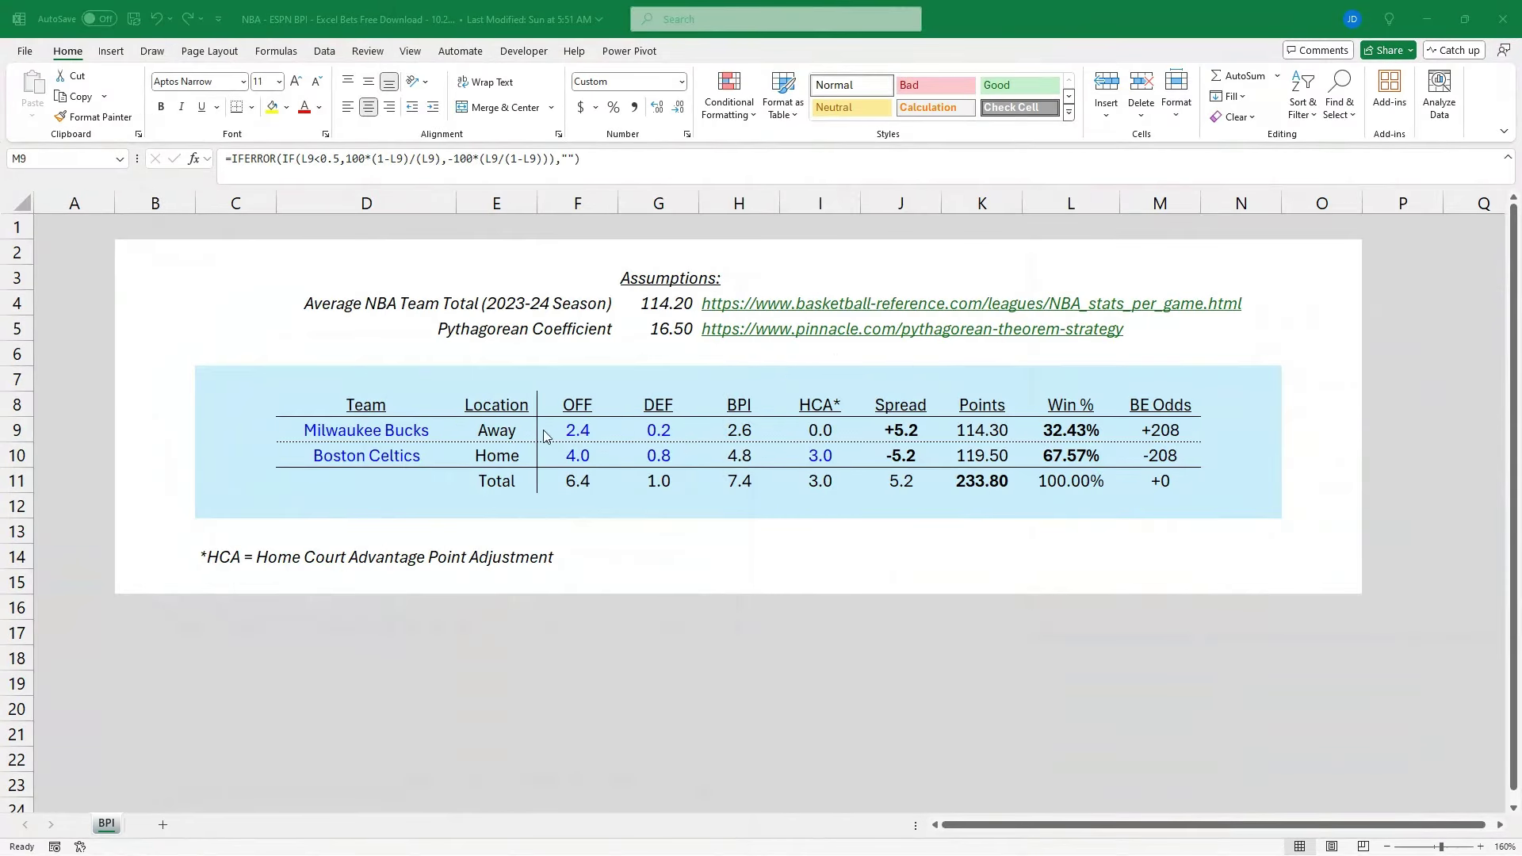
pyautogui.click(527, 356)
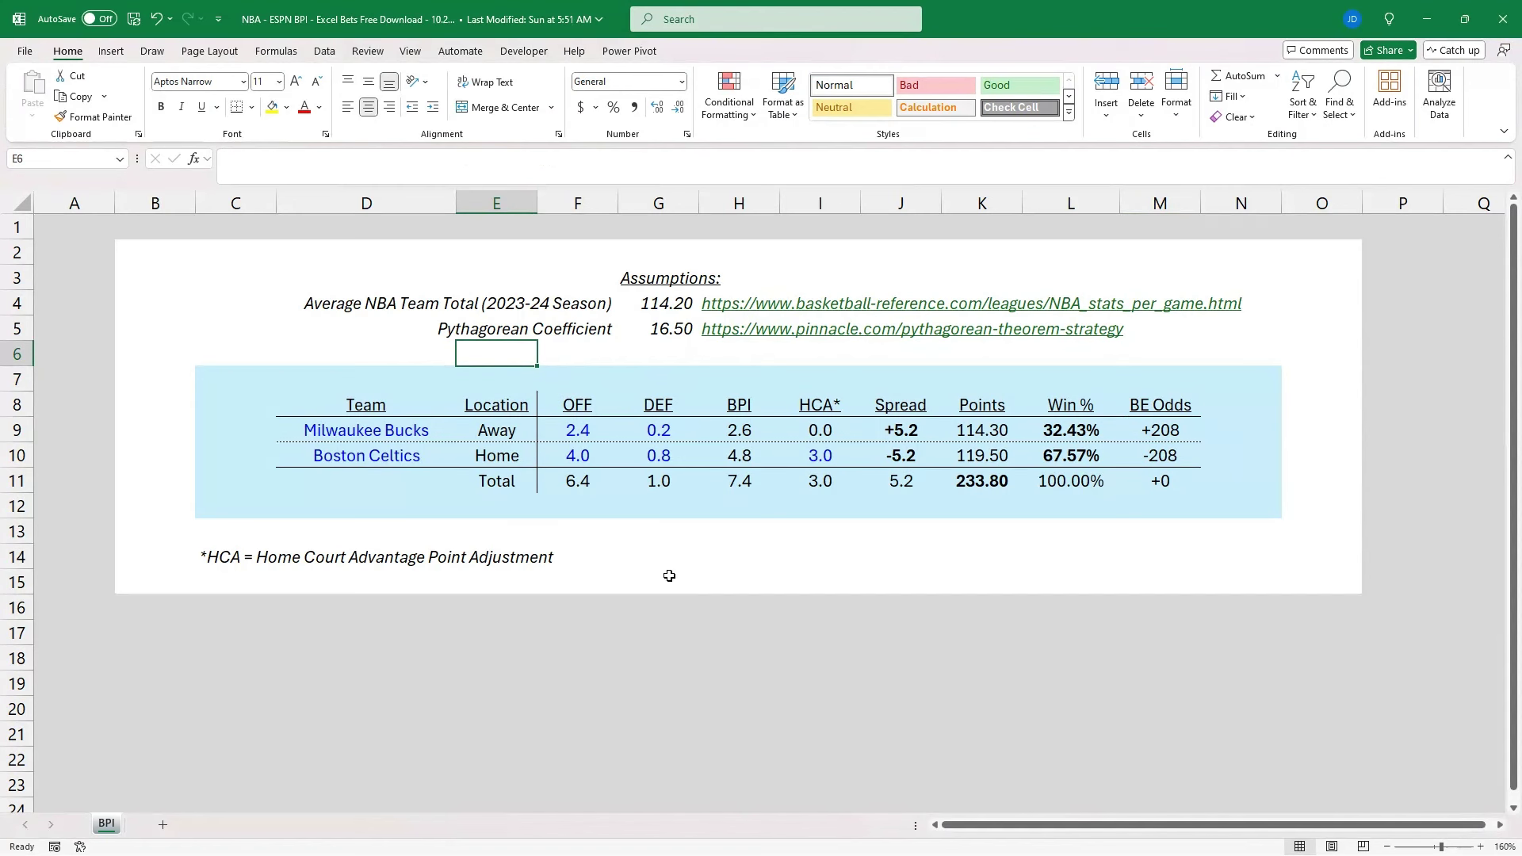
# - Switch to Chrome and open the Excel Bets home page
pyautogui.hotkey('alt', 'Tab')
pyautogui.hotkey('alt', 'Tab')
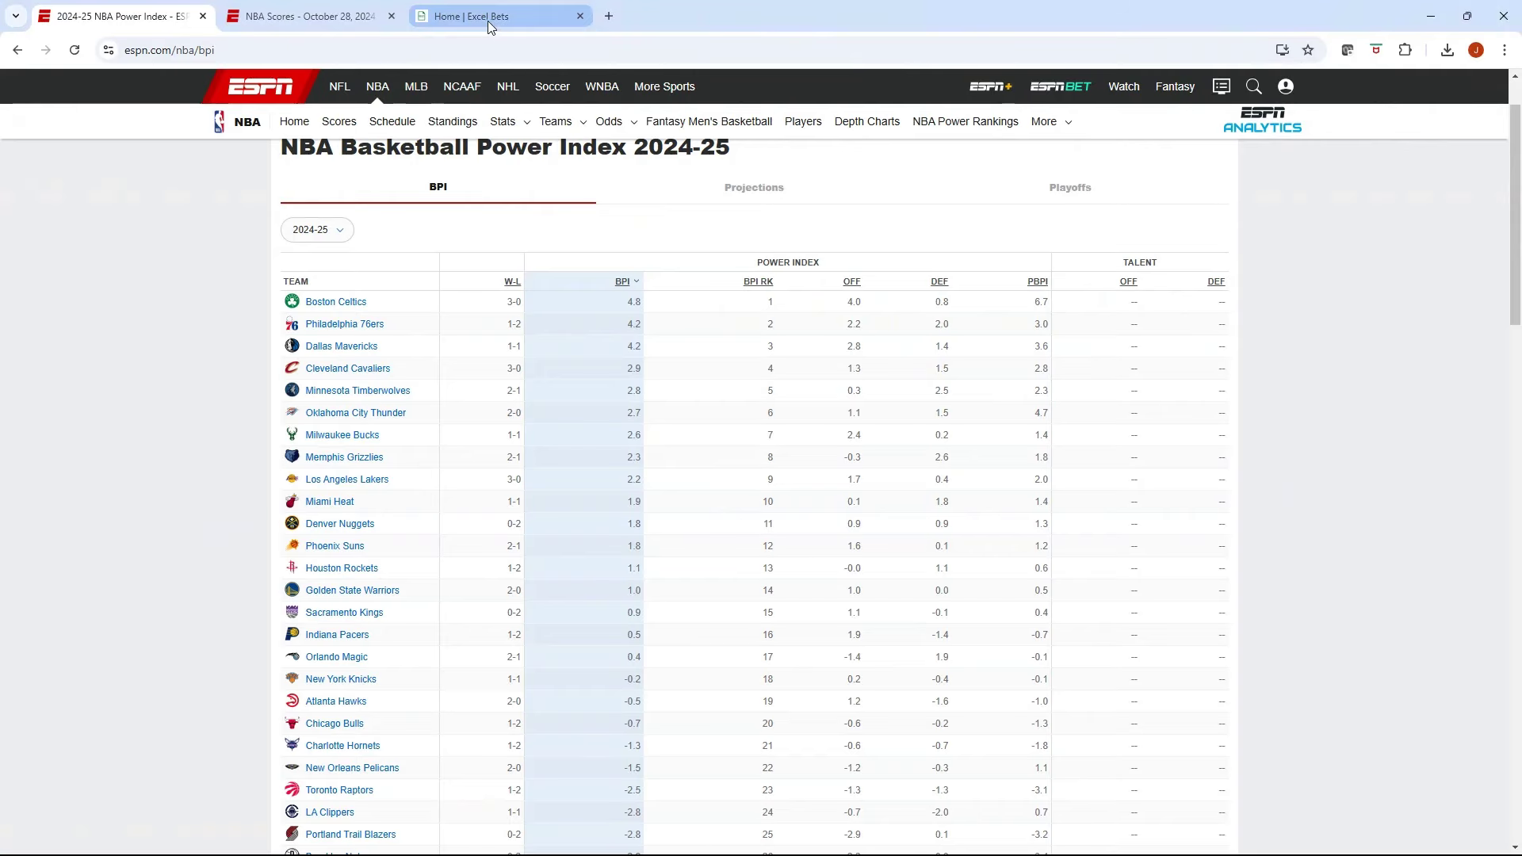
pyautogui.click(488, 20)
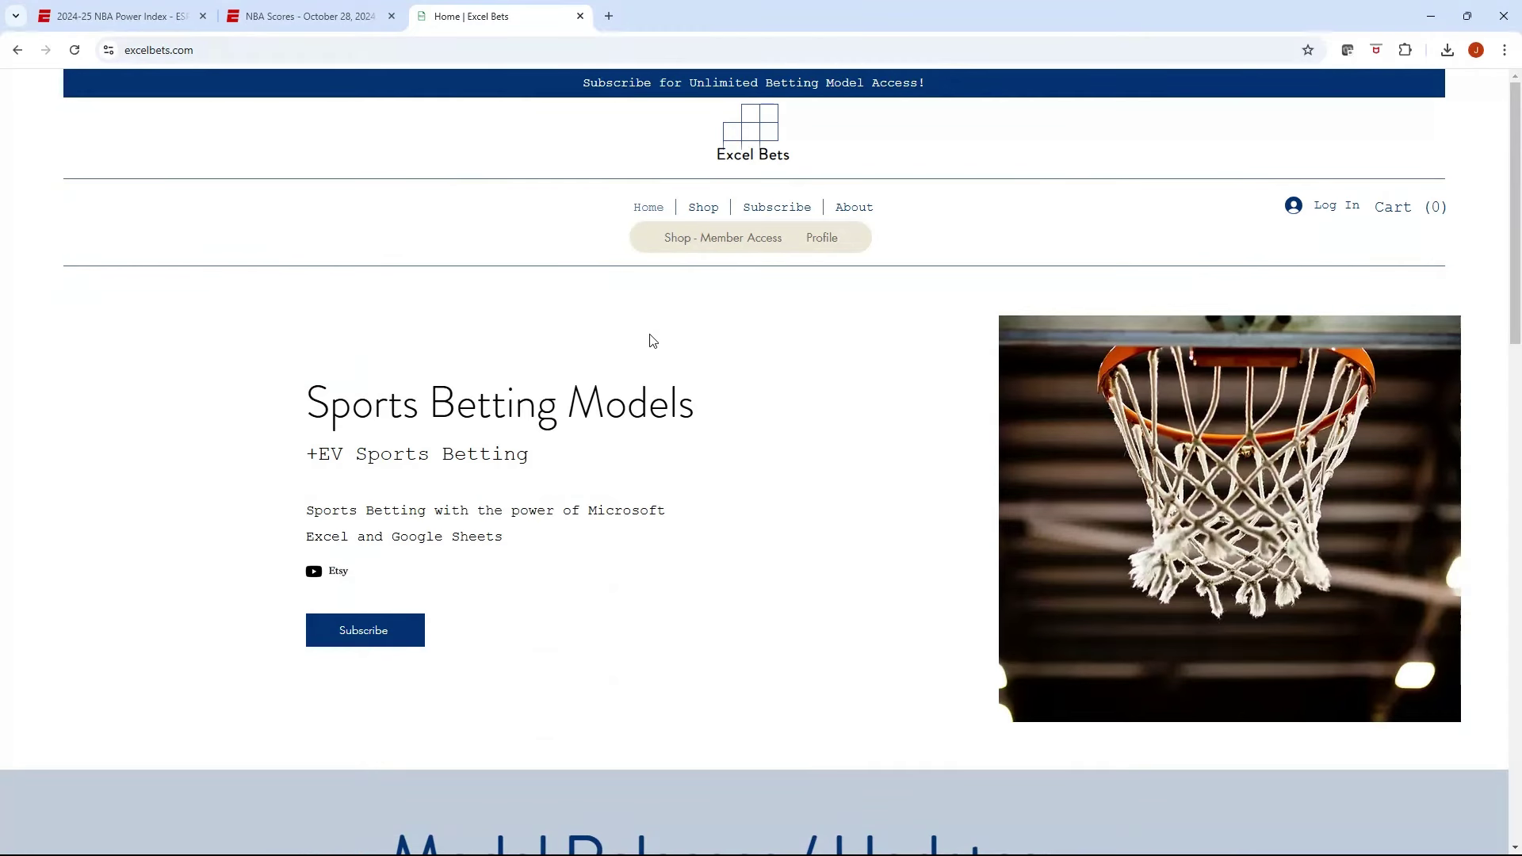
pyautogui.scroll(-3, 639, 340)
pyautogui.scroll(3, 646, 350)
# - View the Basketball product listings under Shop, then return to the Home page
pyautogui.moveTo(714, 221)
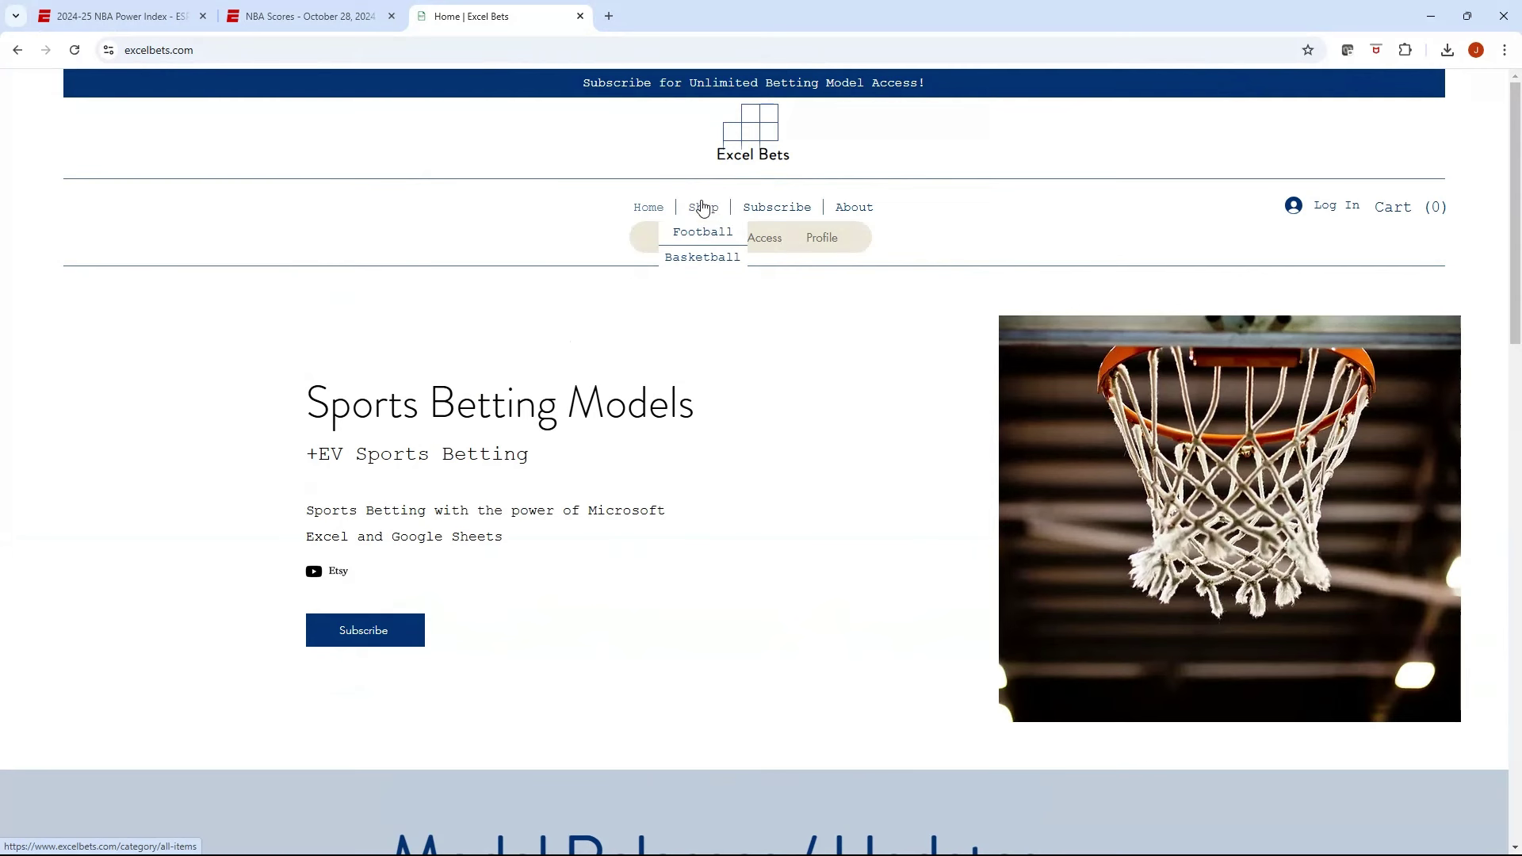
pyautogui.click(697, 258)
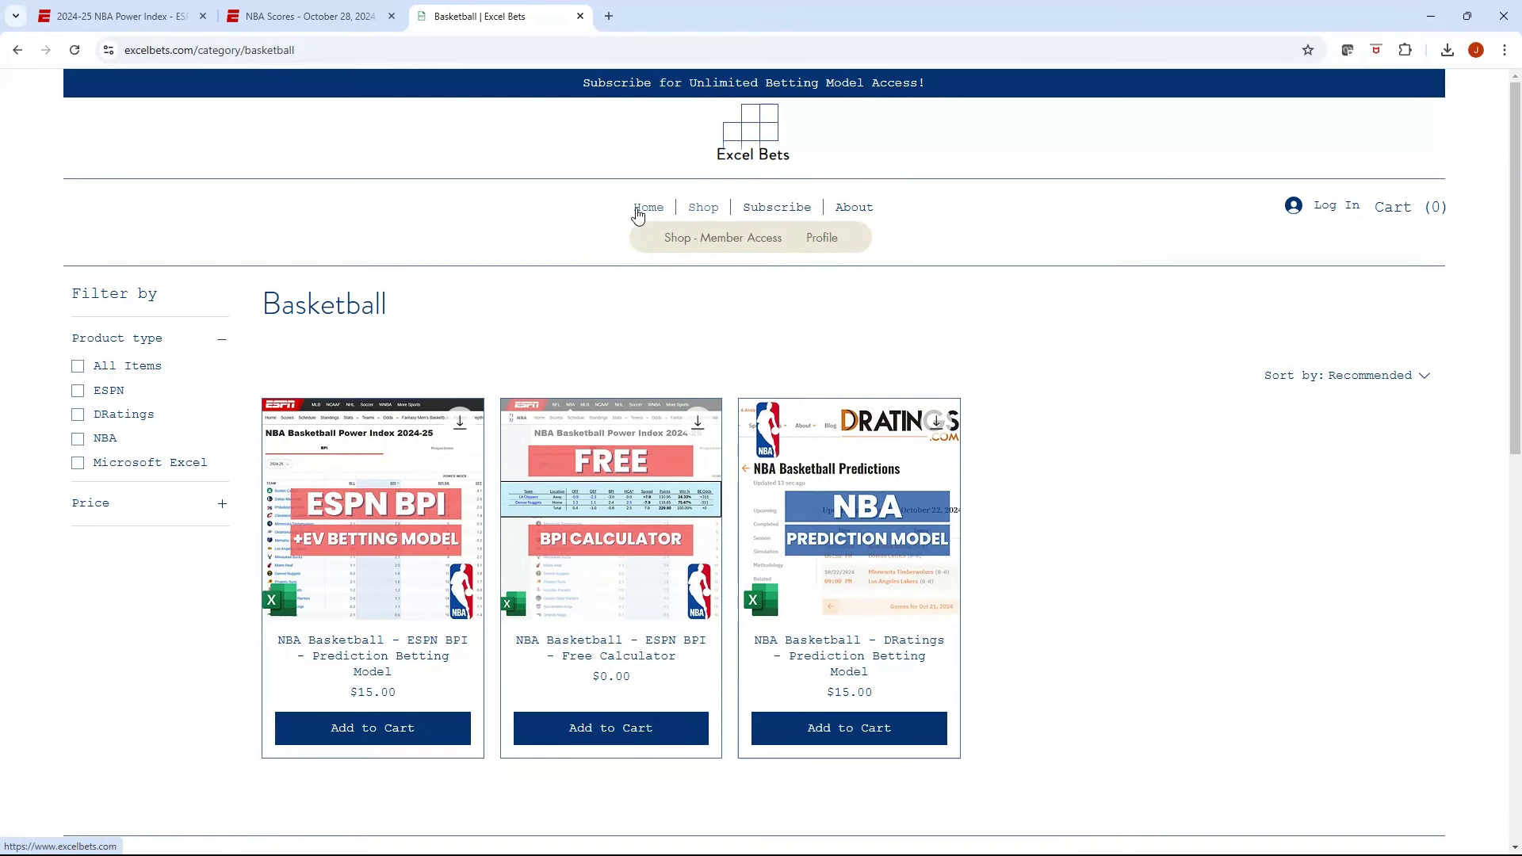
pyautogui.click(642, 212)
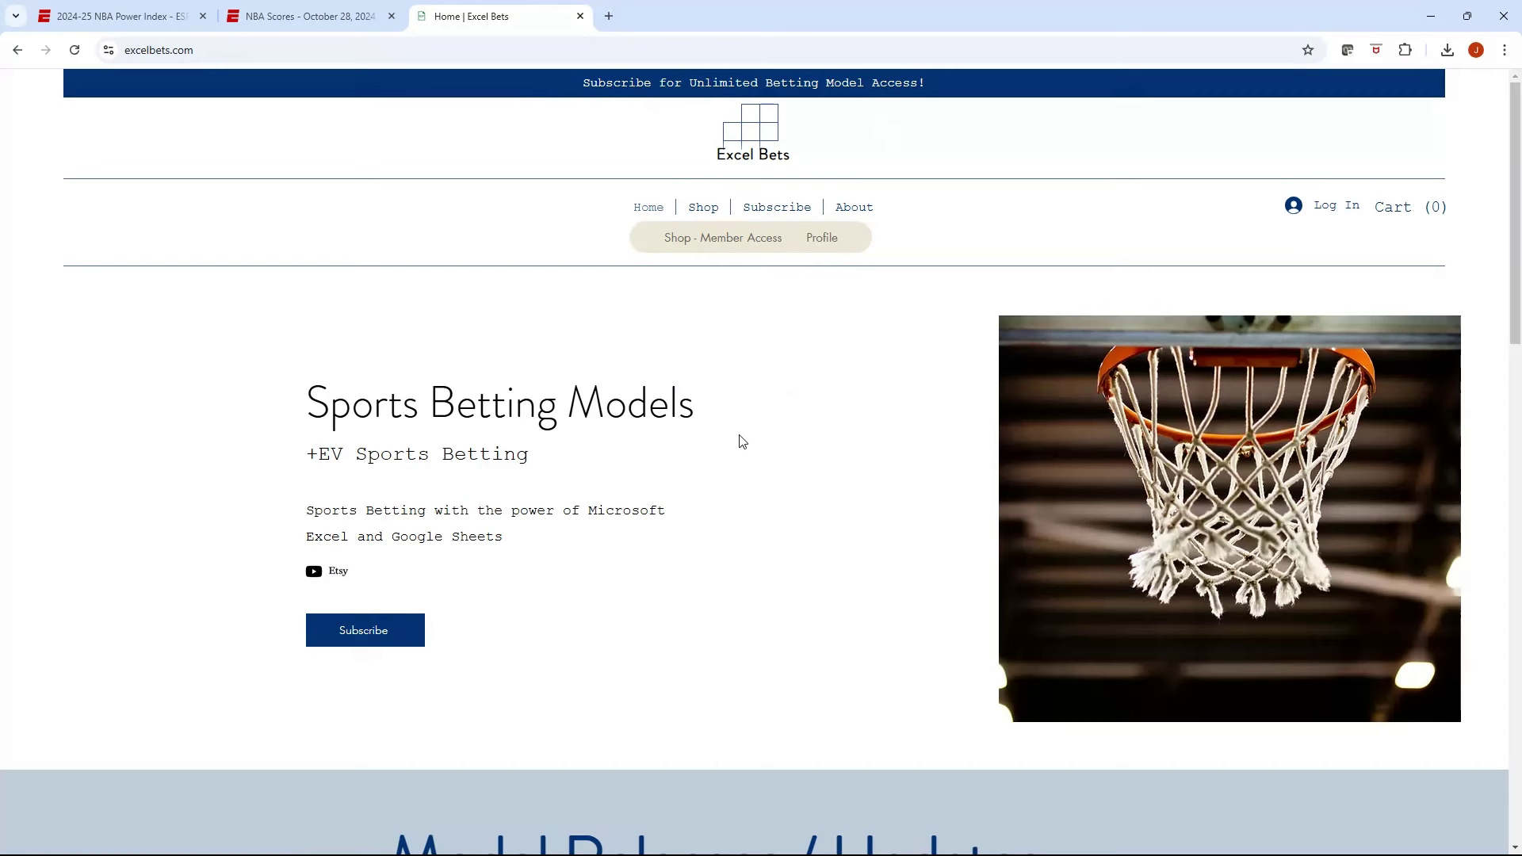
pyautogui.scroll(-1, 723, 437)
pyautogui.scroll(1, 718, 440)
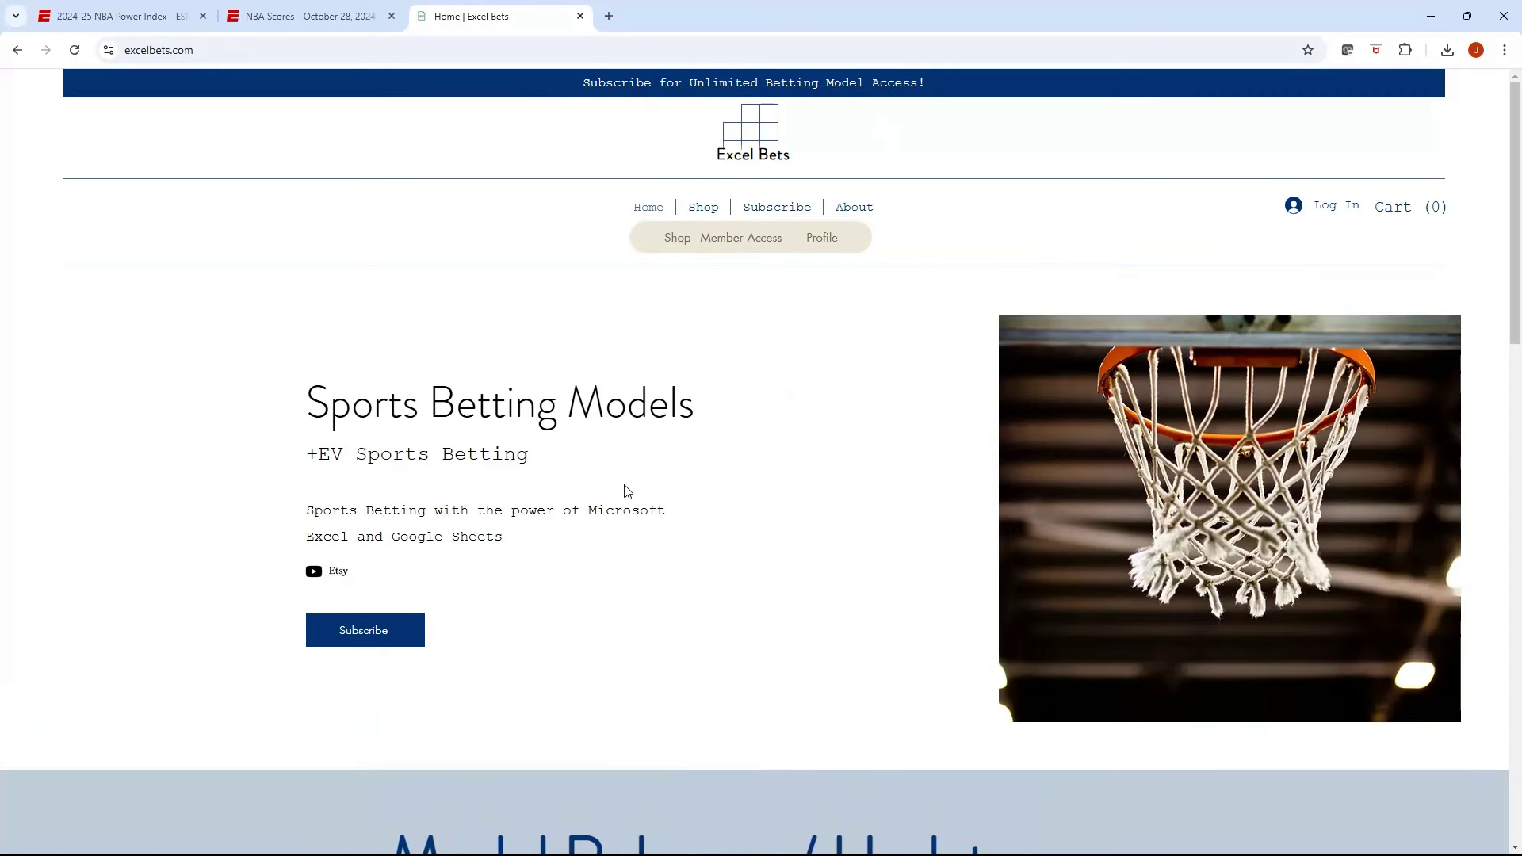
pyautogui.click(388, 634)
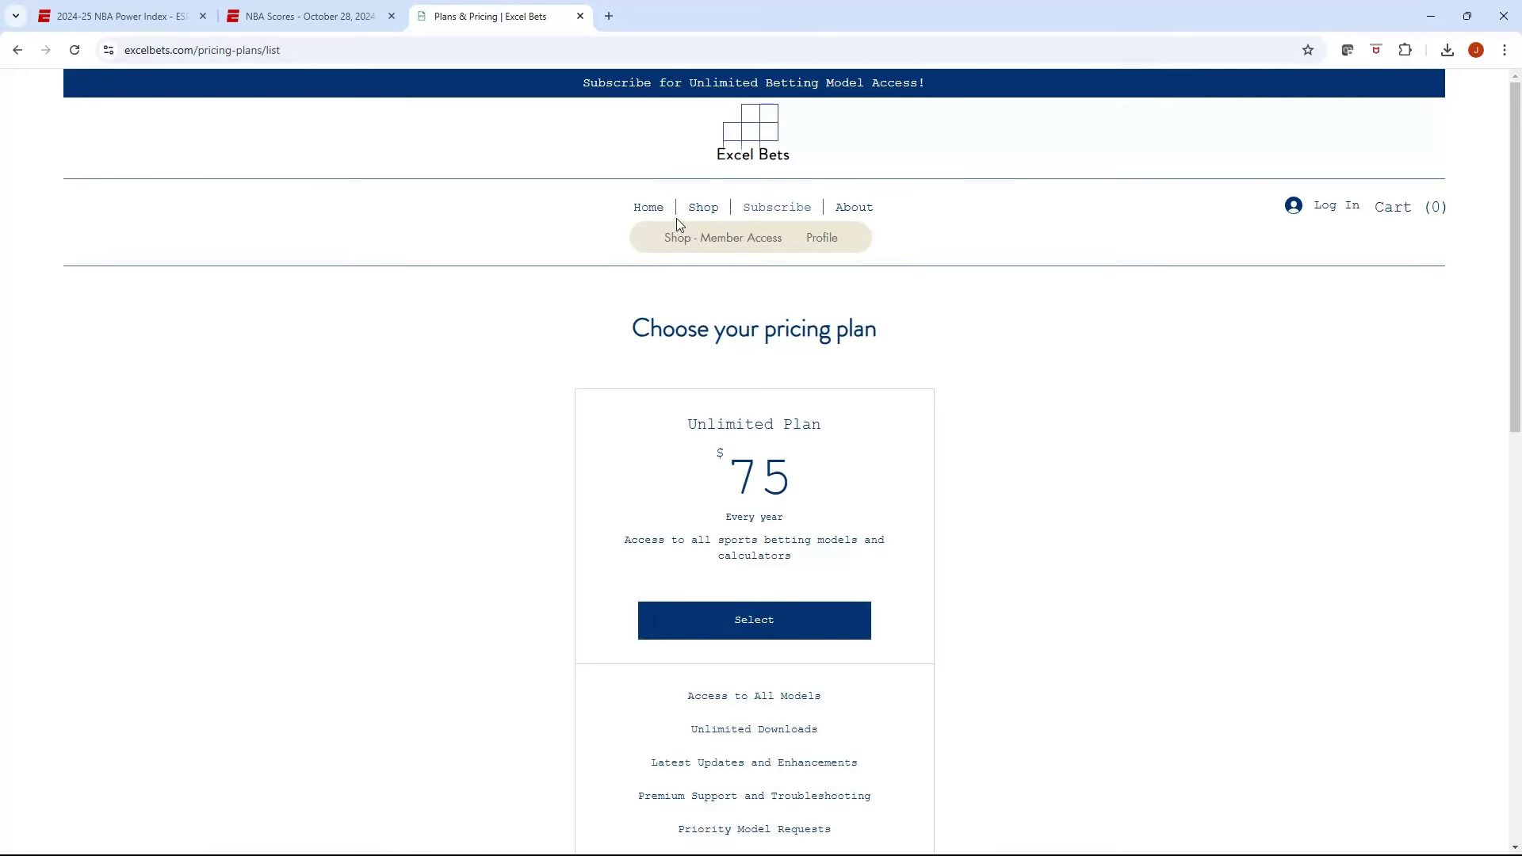
pyautogui.click(651, 210)
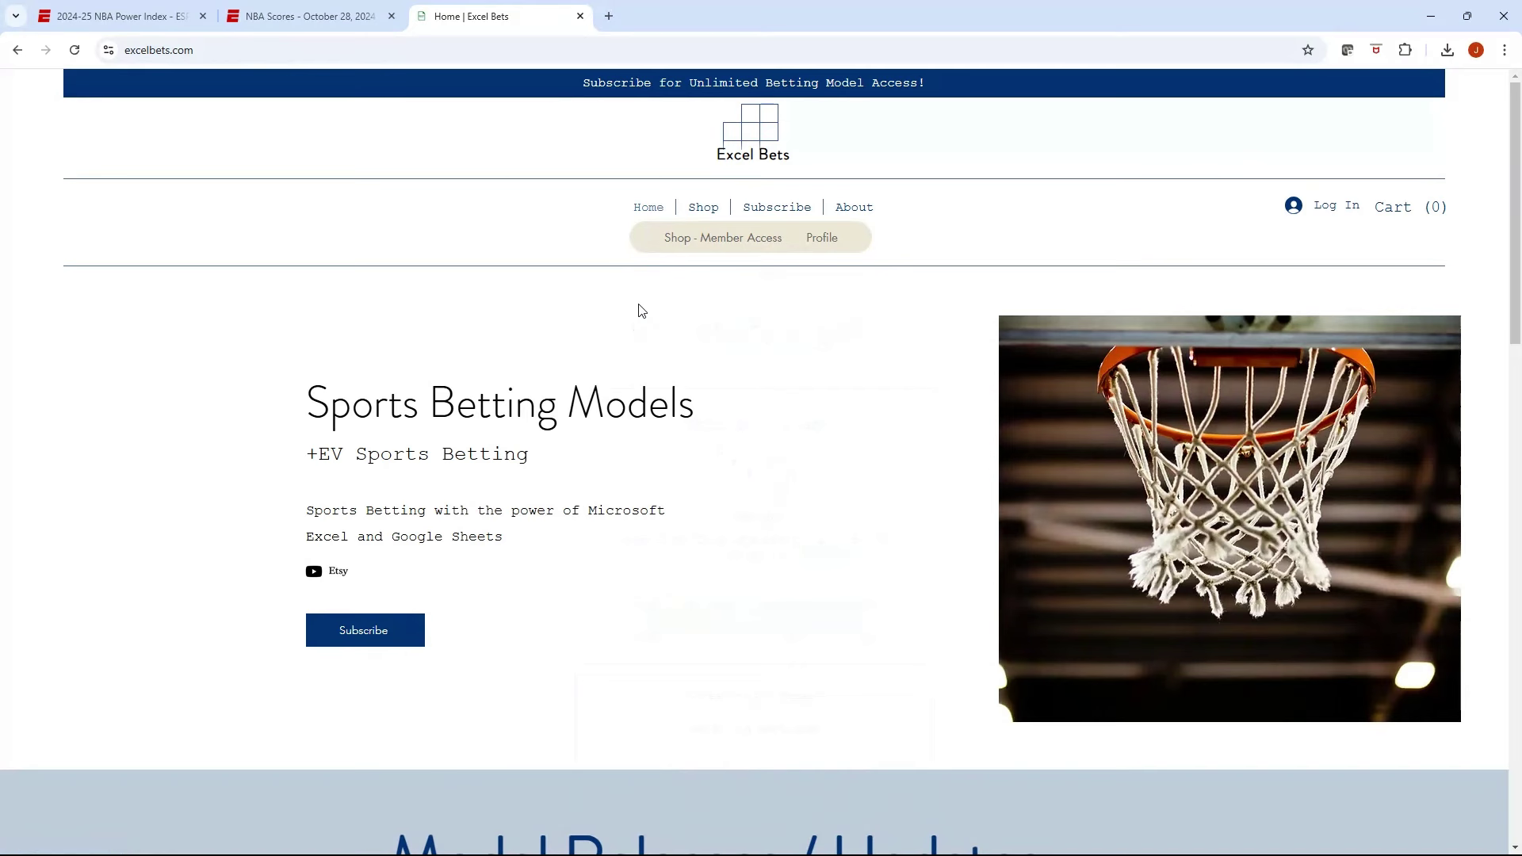
pyautogui.scroll(-8, 642, 310)
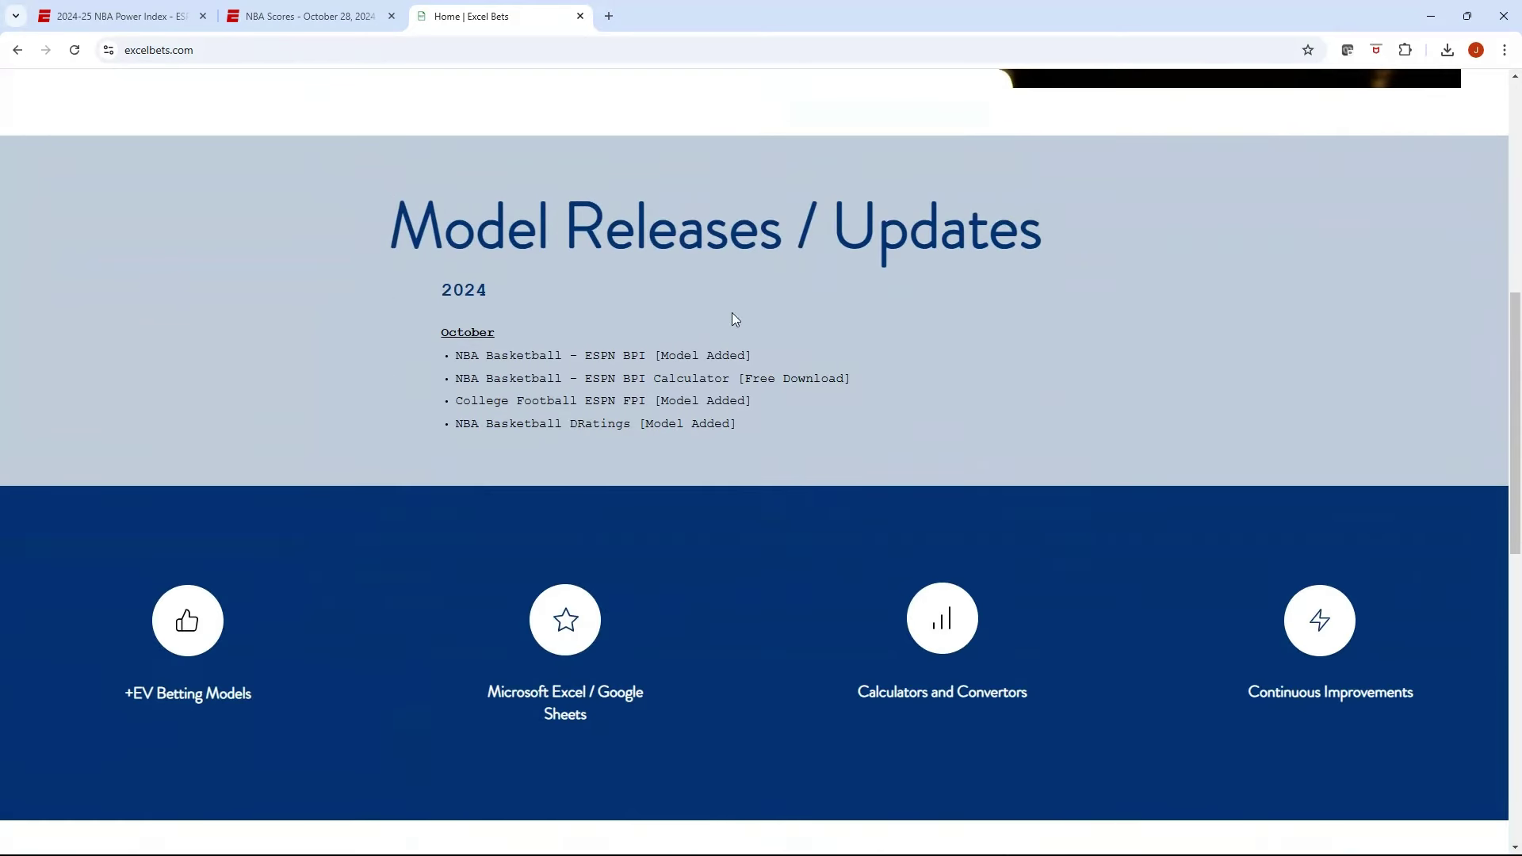
pyautogui.scroll(8, 735, 319)
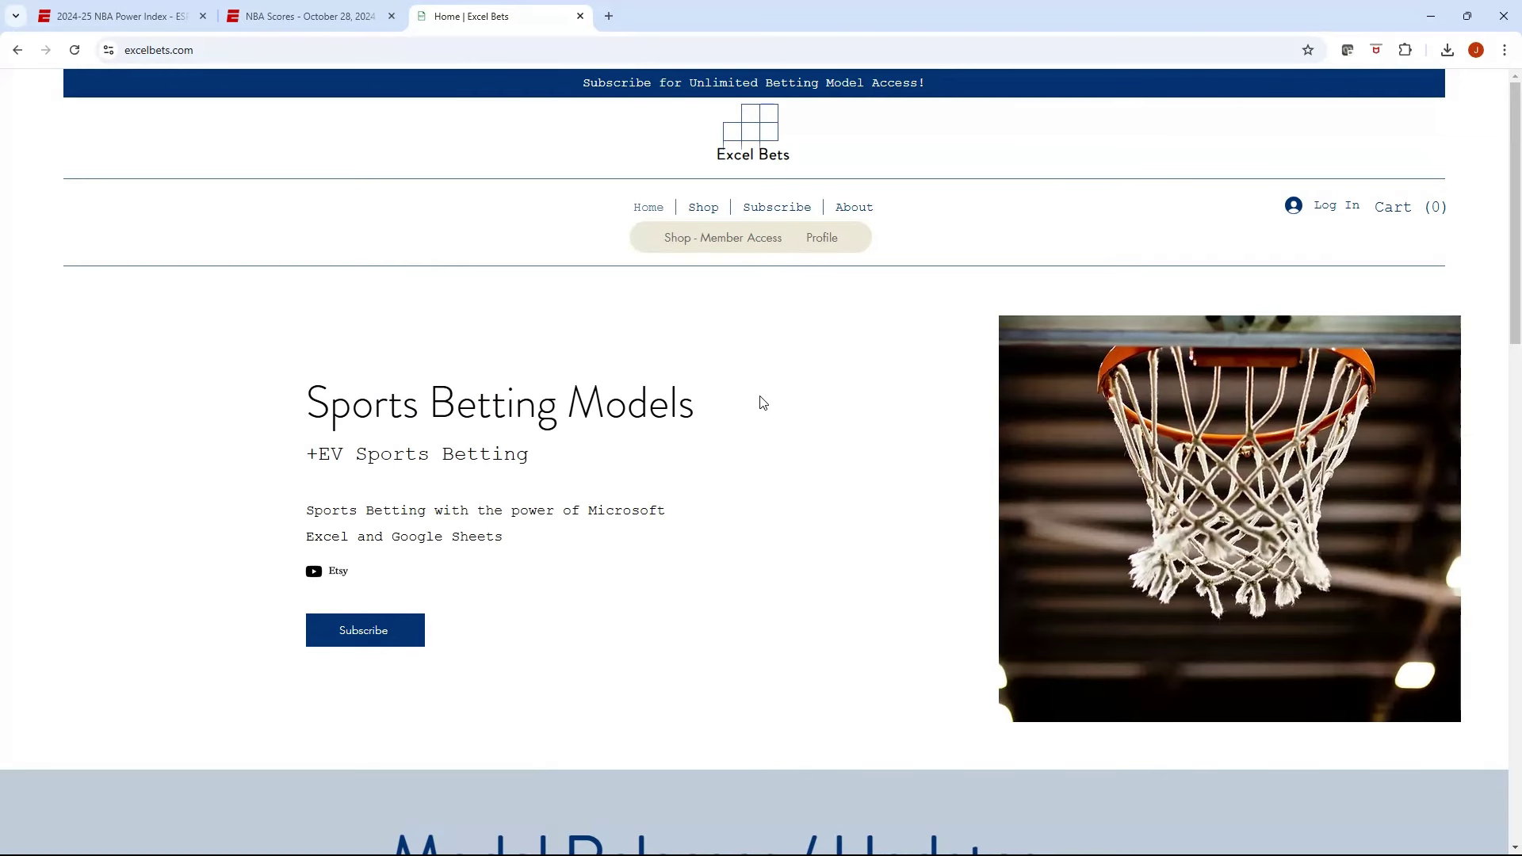
# - Scroll down the Excel Bets home page and back to the top
pyautogui.scroll(-2, 754, 402)
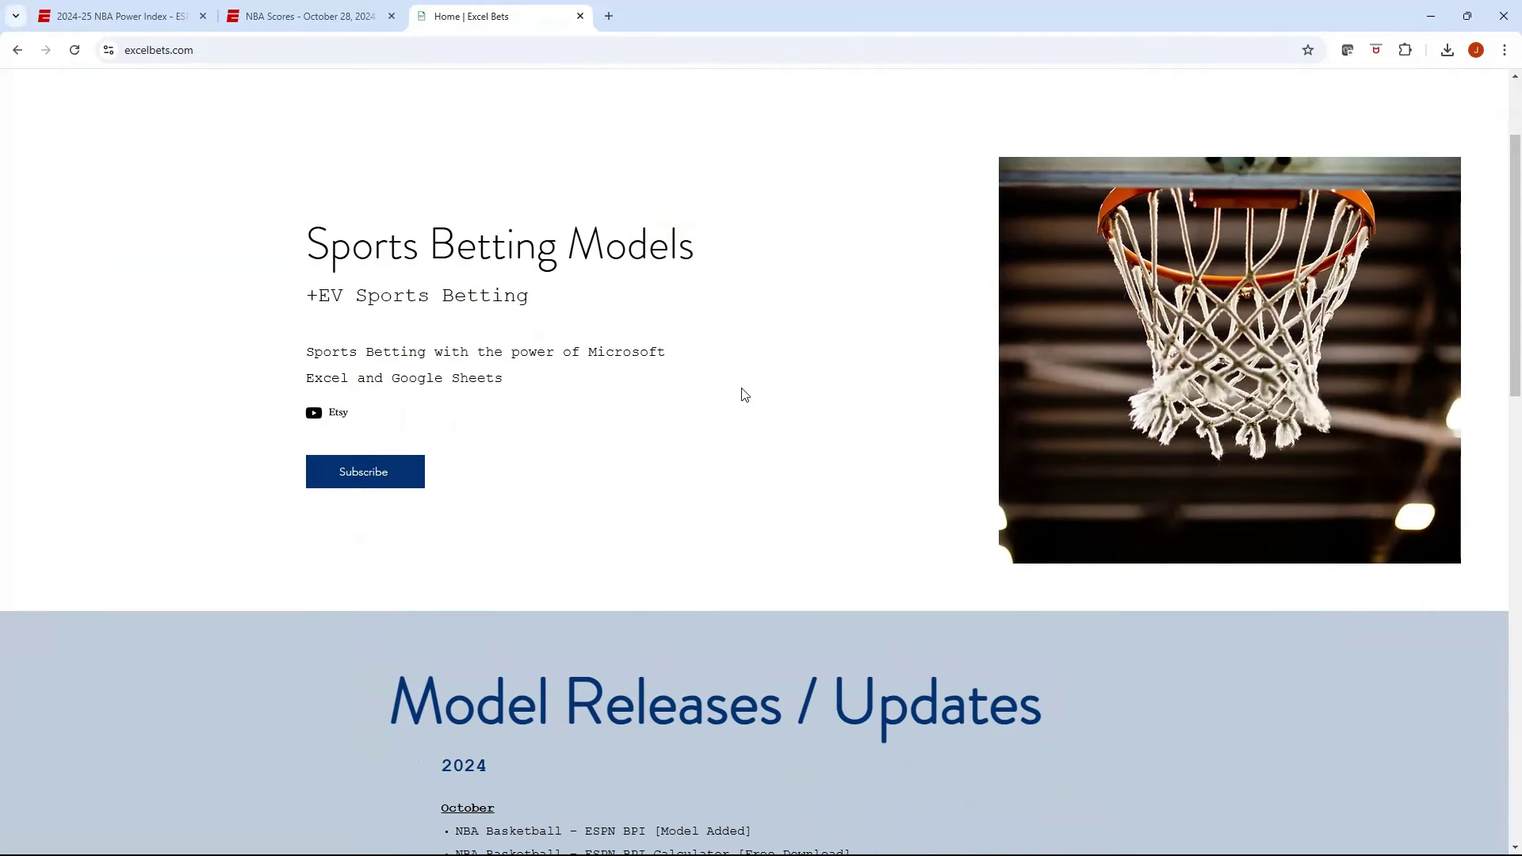
pyautogui.scroll(2, 745, 394)
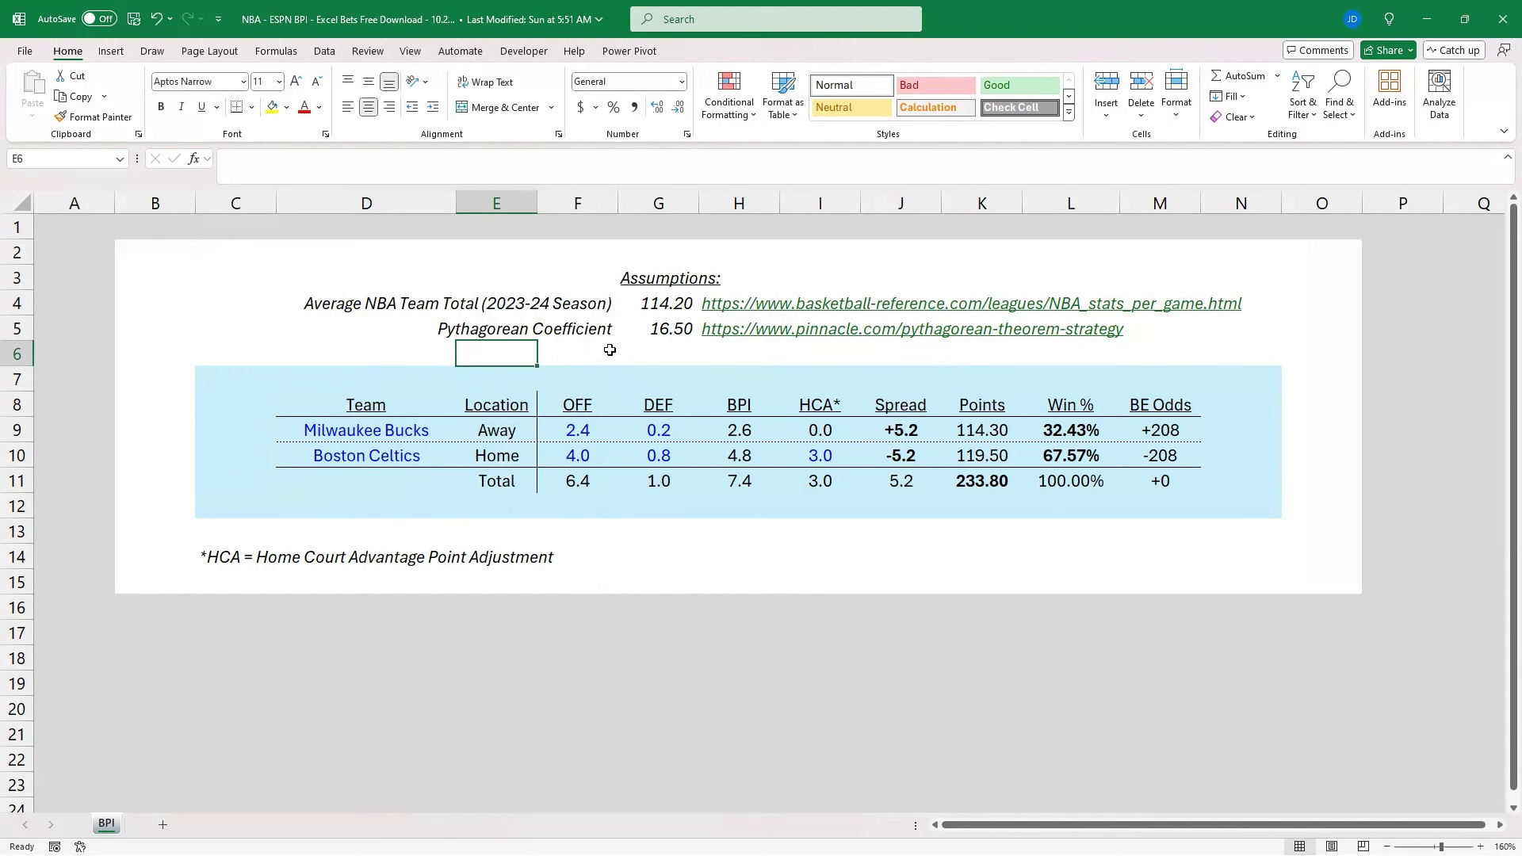
pyautogui.click(609, 350)
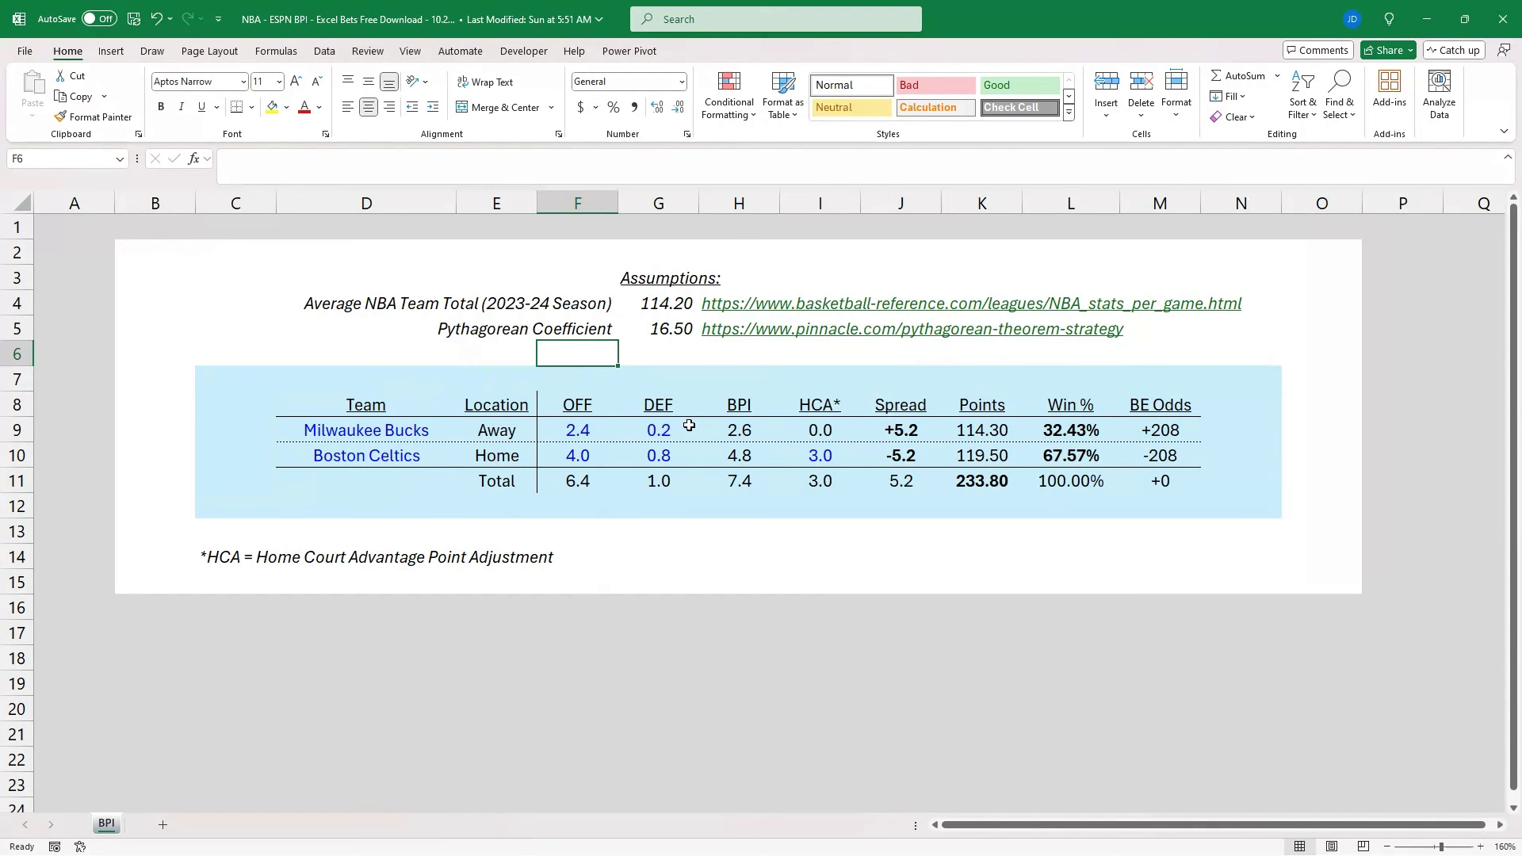